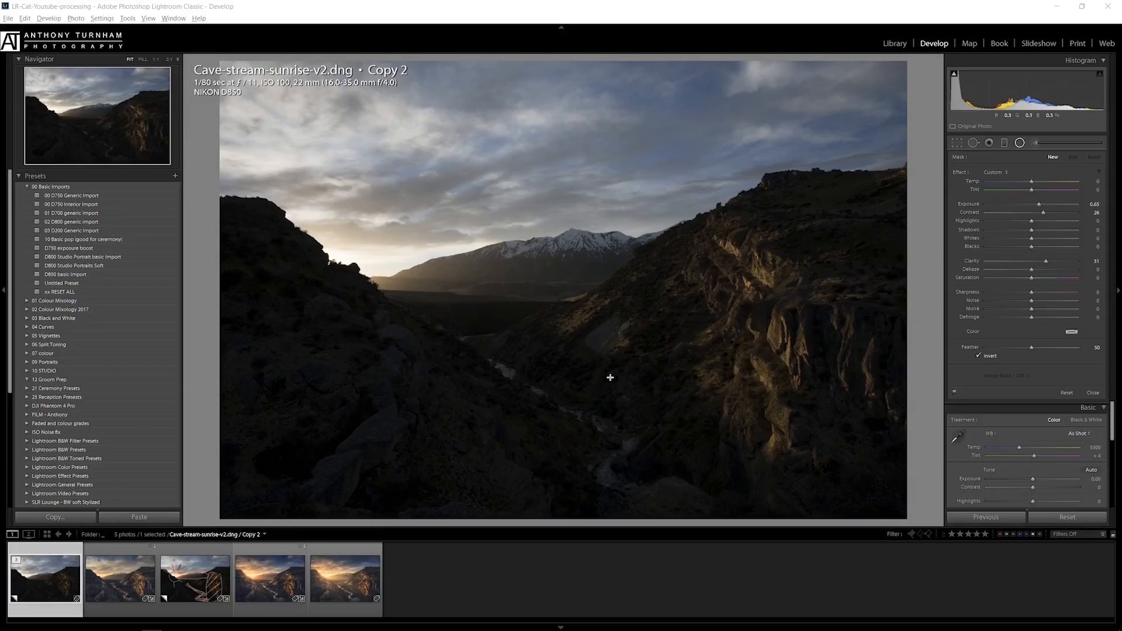
View the finished Cave-stream-sunrise-v1.dng and Cave-stream-sunrise-edit.jpg versions of the landscape.
left_click(269, 577)
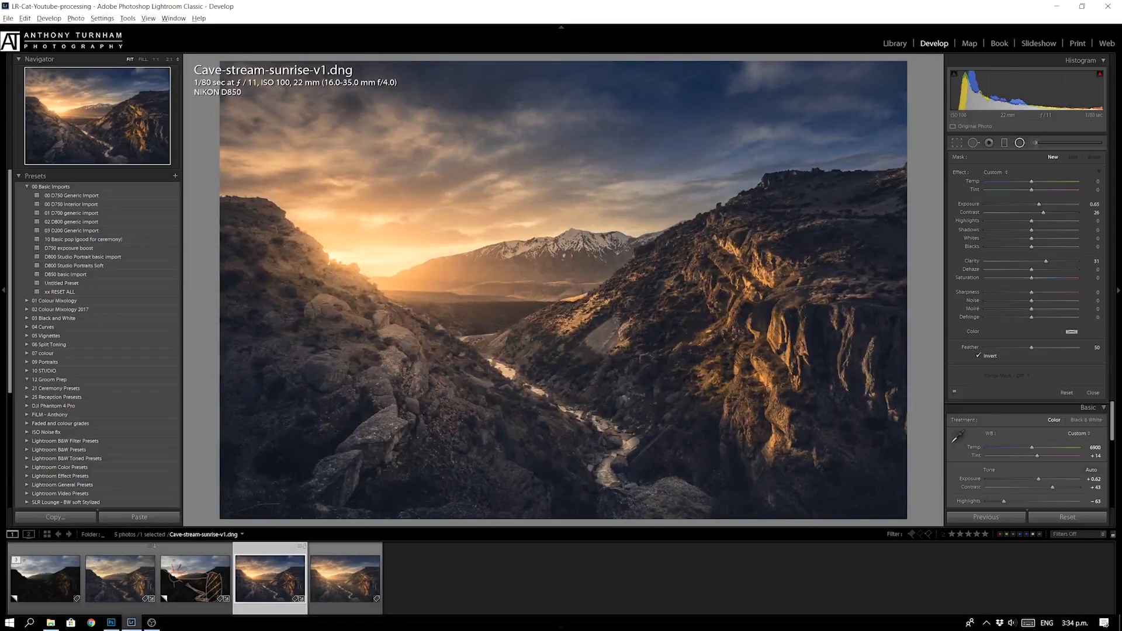
left_click(359, 582)
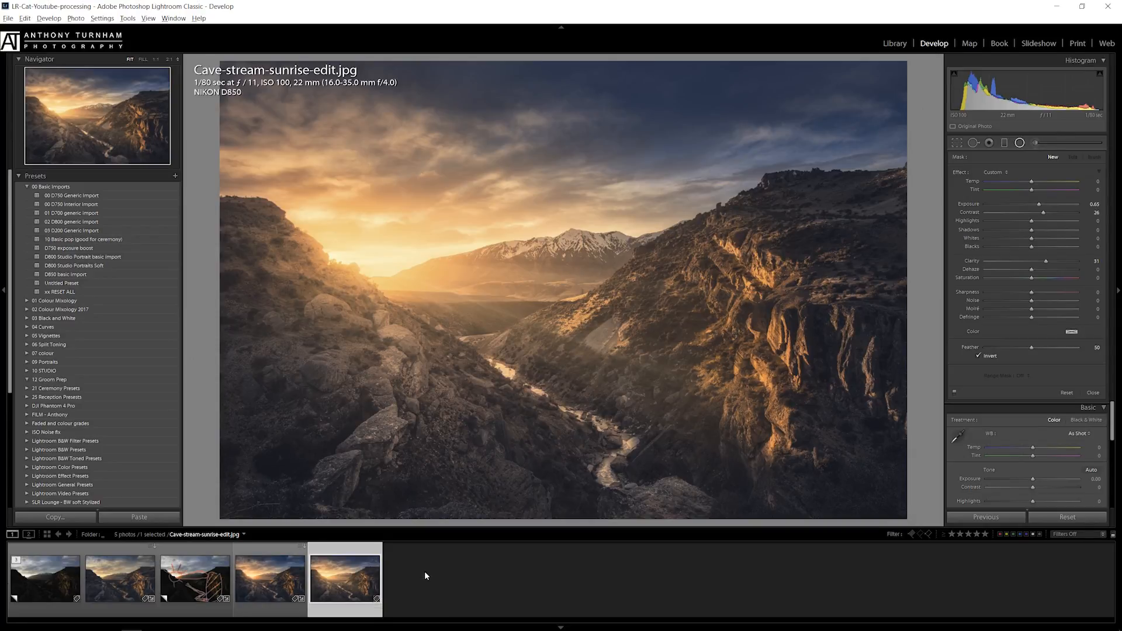
left_click(251, 589)
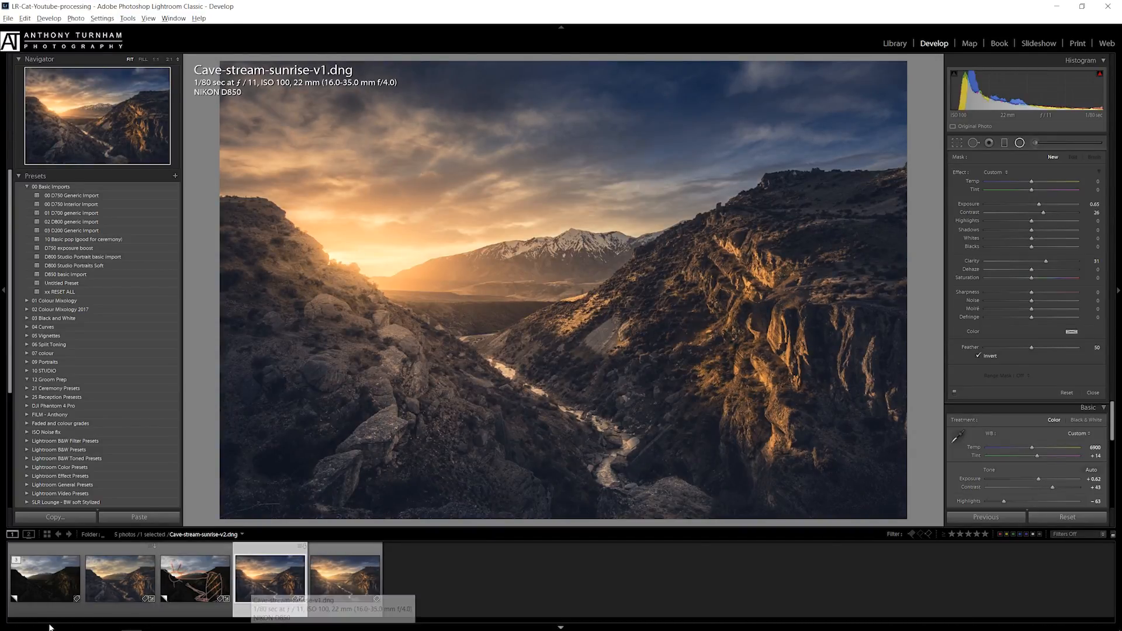
Compare the unedited Copy 2 and the v2 edit each against Cave-stream-sunrise-v1.dng side by side in Survey view.
left_click(51, 584)
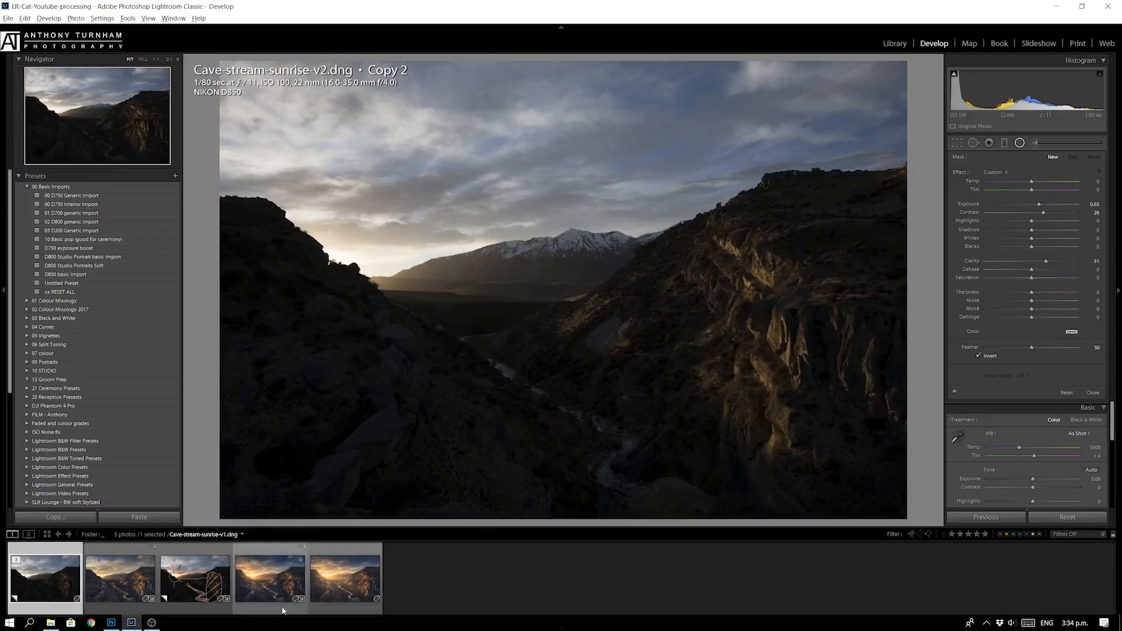
left_click(271, 585, "ctrl")
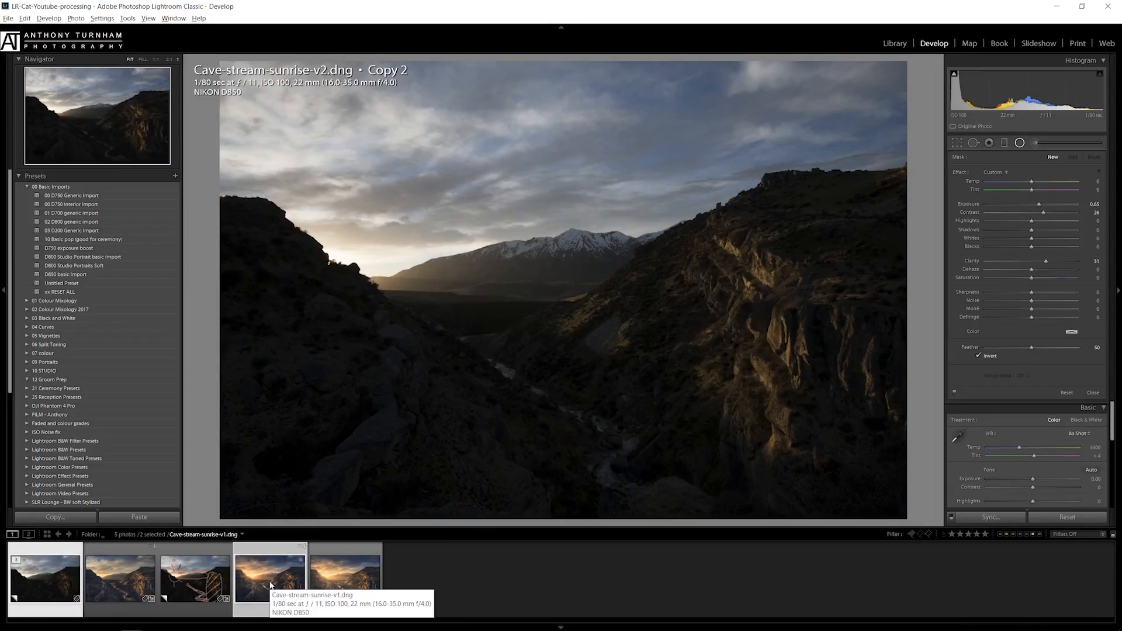
key("e")
key("n")
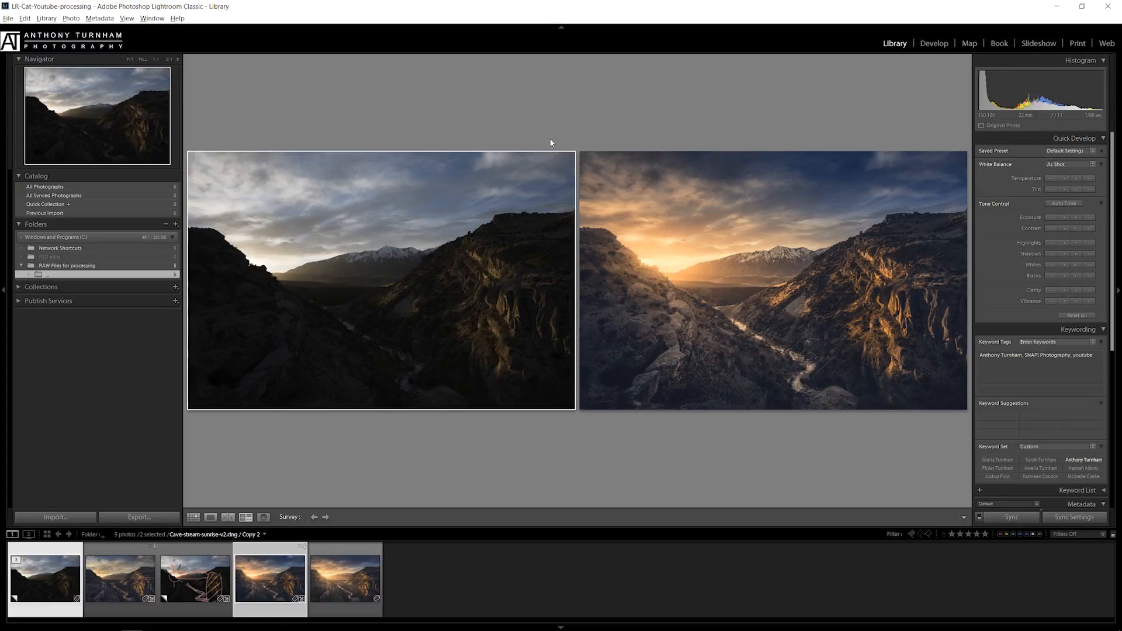
left_click(127, 584, "ctrl")
left_click(43, 584, "ctrl")
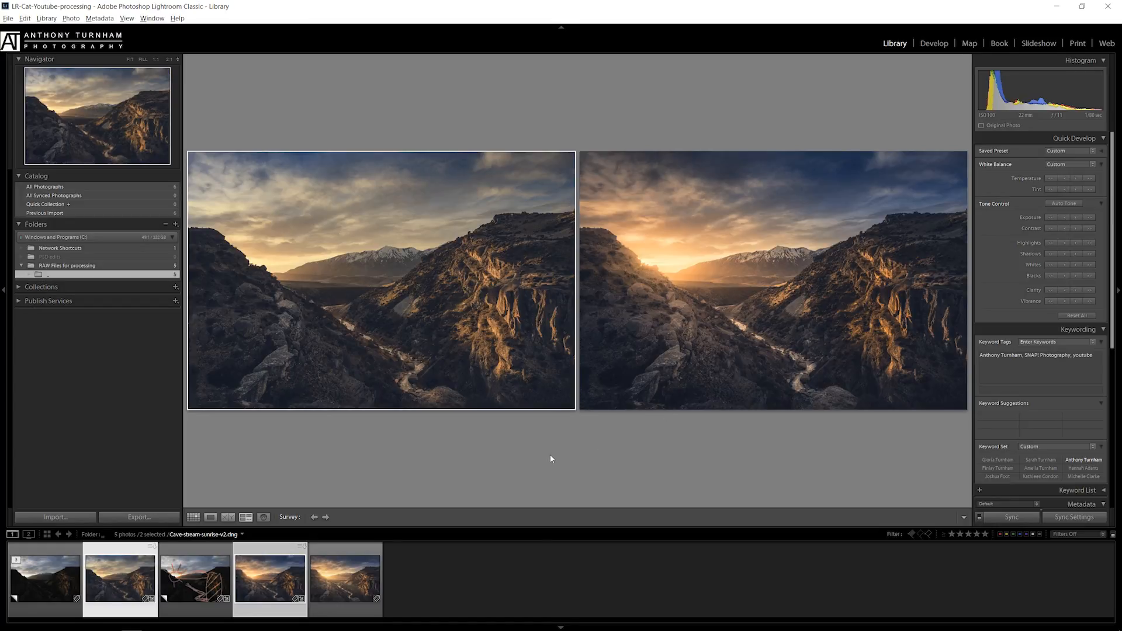
left_click(680, 257)
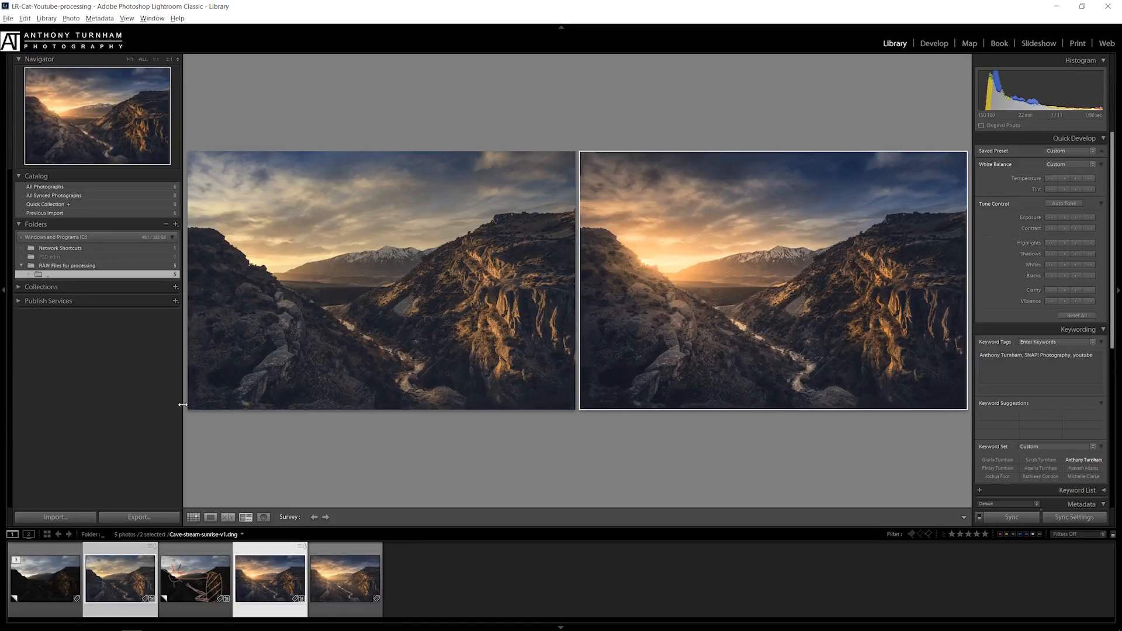
Open the unedited Cave-stream-sunrise-v2.dng Copy 2 for developing and warm its white balance to Temp 6952 and Tint +13.
left_click(45, 578)
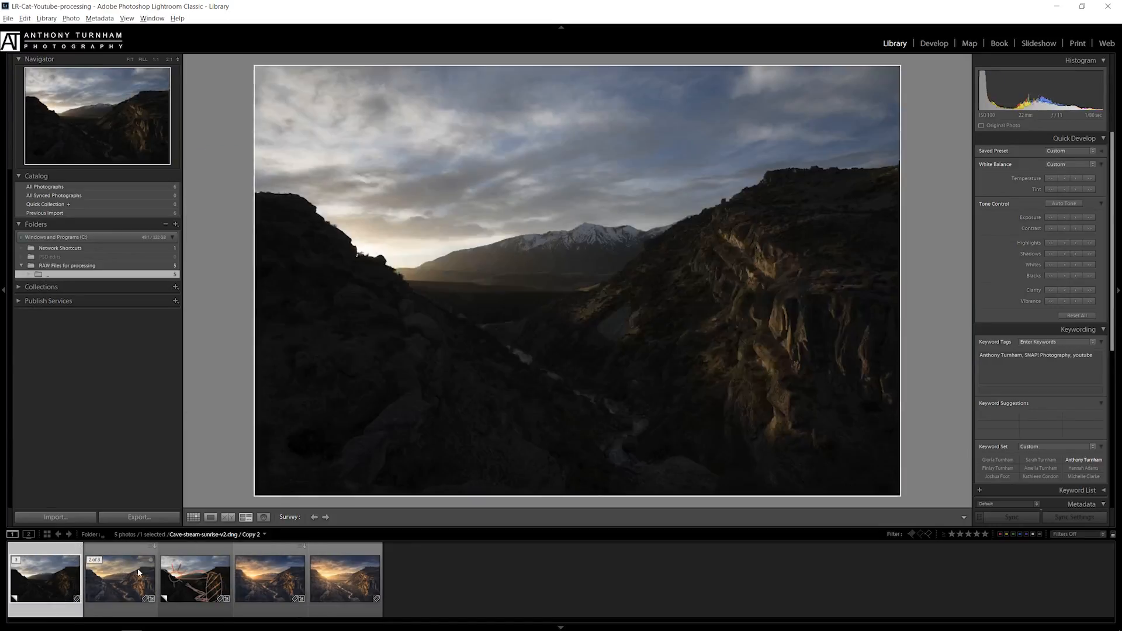
left_click(934, 43)
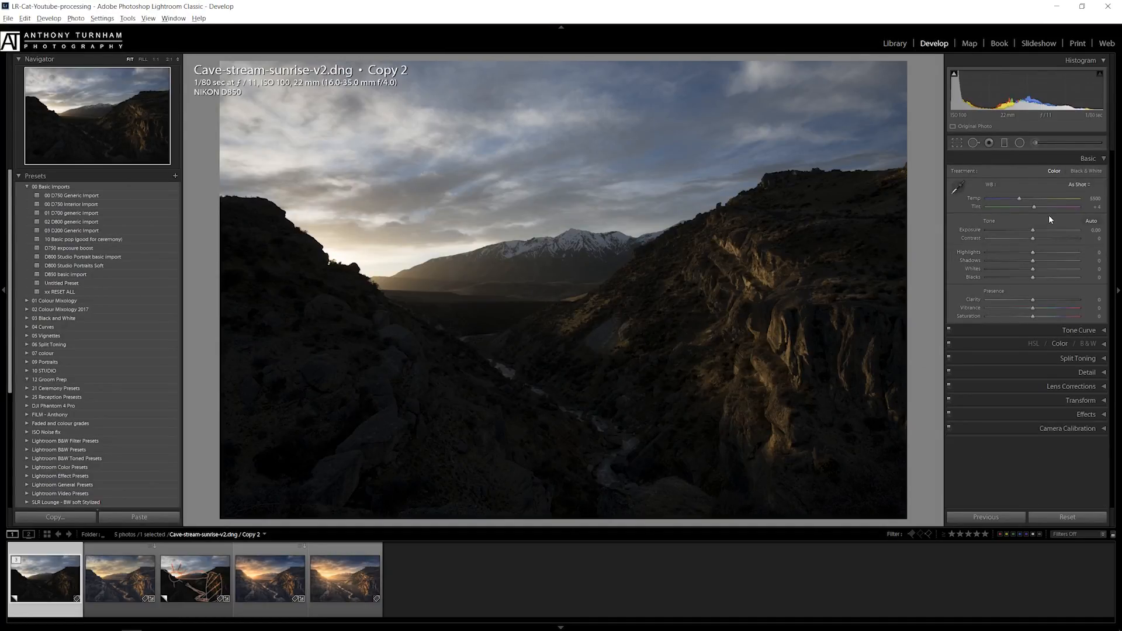
left_click_drag(1019, 198, 1031, 203)
left_click_drag(1030, 198, 1032, 199)
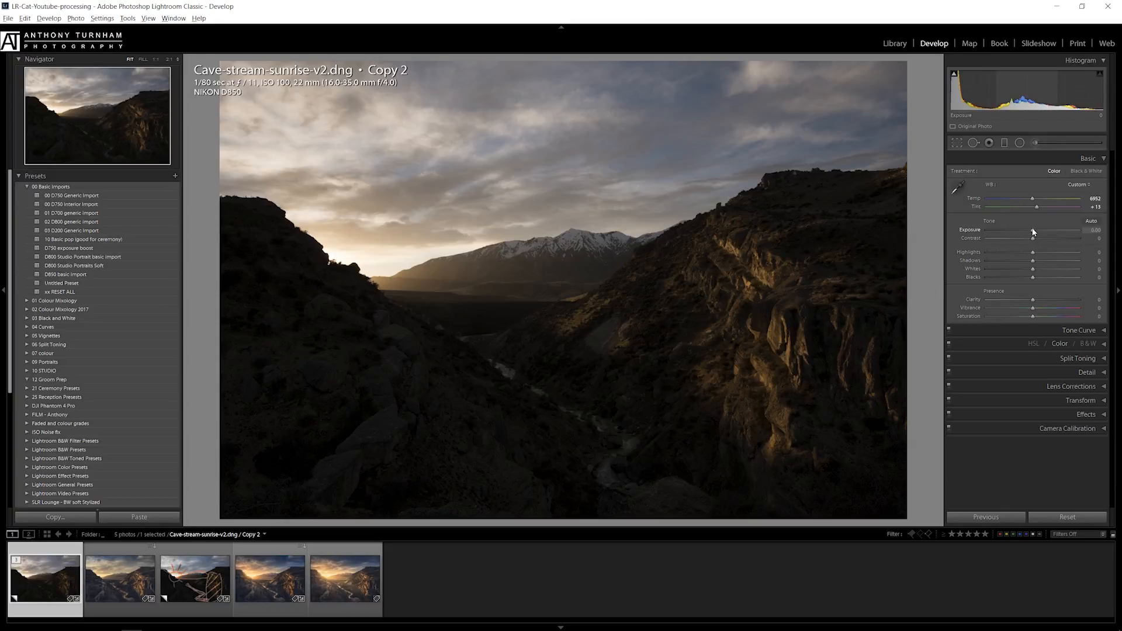
mouse_move(1033, 232)
left_mouse_down()
mouse_move(1085, 231)
mouse_move(981, 223)
mouse_move(1014, 231)
left_mouse_up()
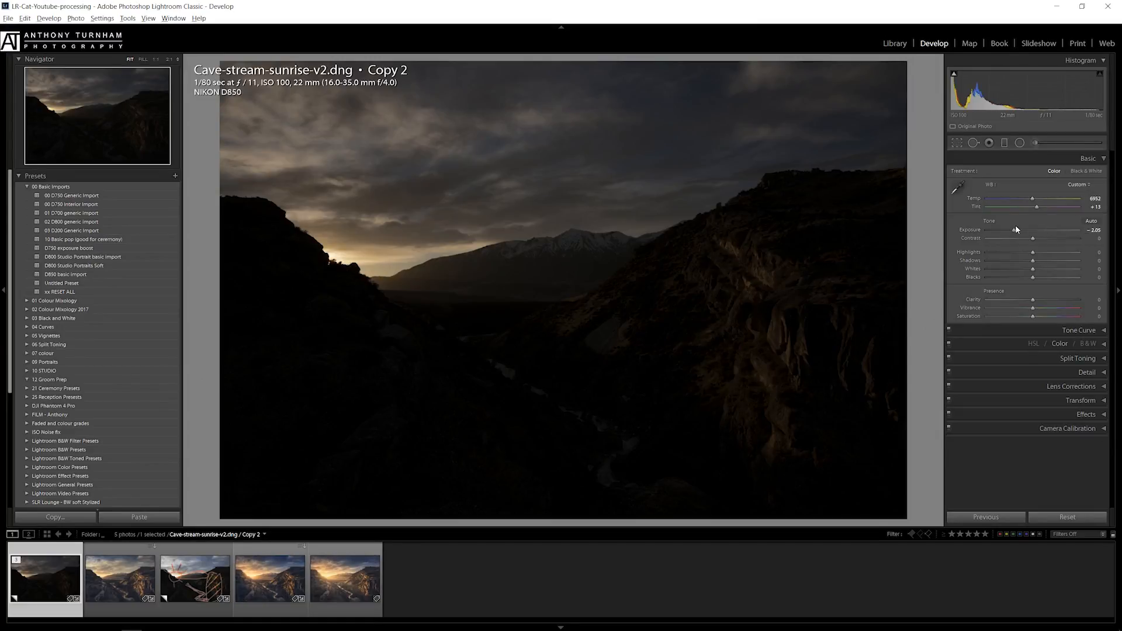
left_click_drag(1015, 230, 1062, 229)
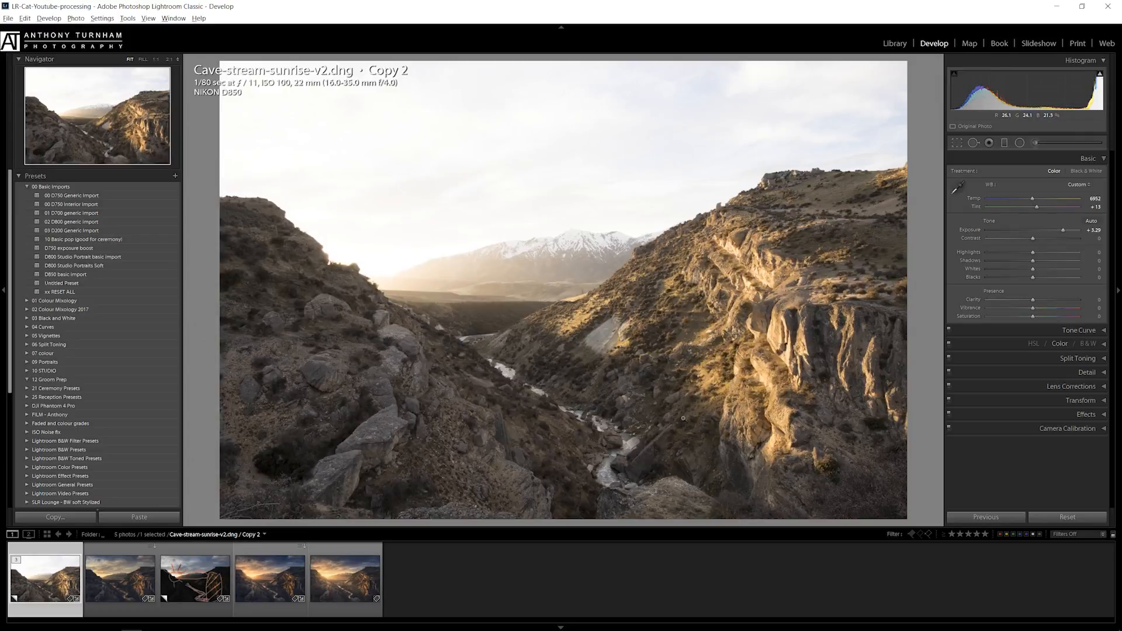
double_click(1061, 228)
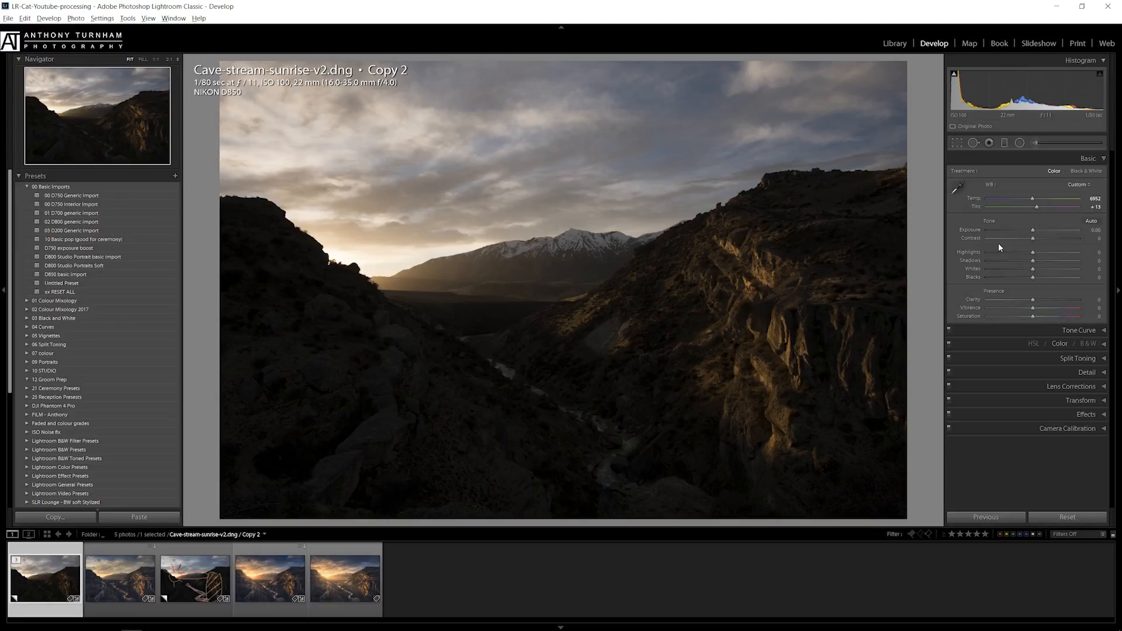
Raise the photo's overall Exposure to +1.24.
left_click_drag(1033, 230, 1044, 231)
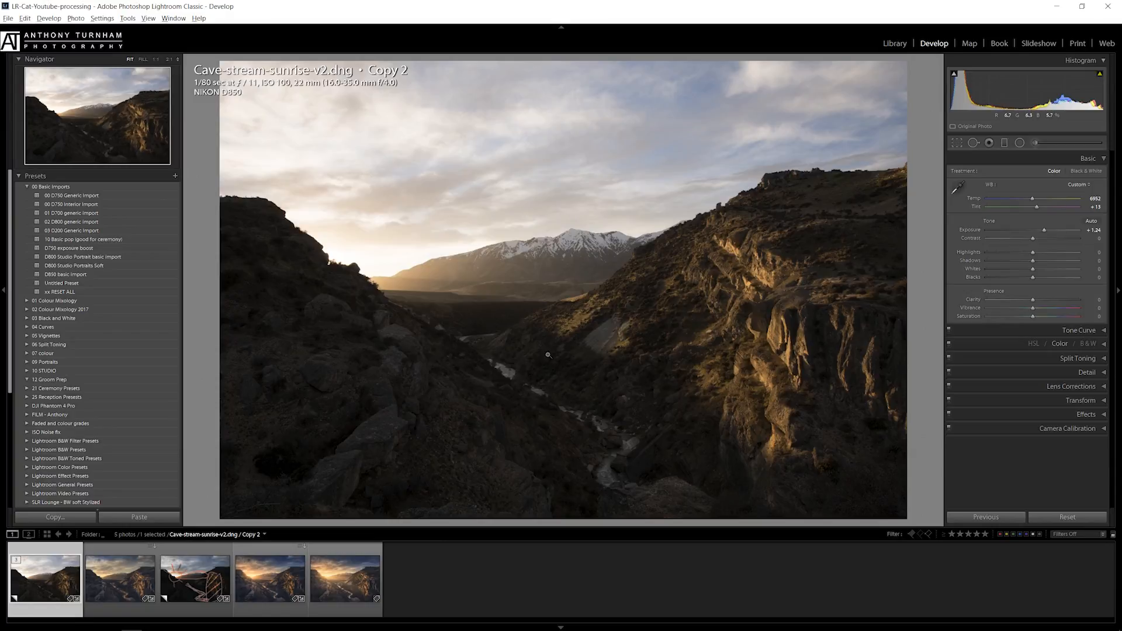
Darken the sky with a graduated filter at Exposure -1.83 with Contrast and Clarity at 0, shifted slightly upward.
left_click(1009, 145)
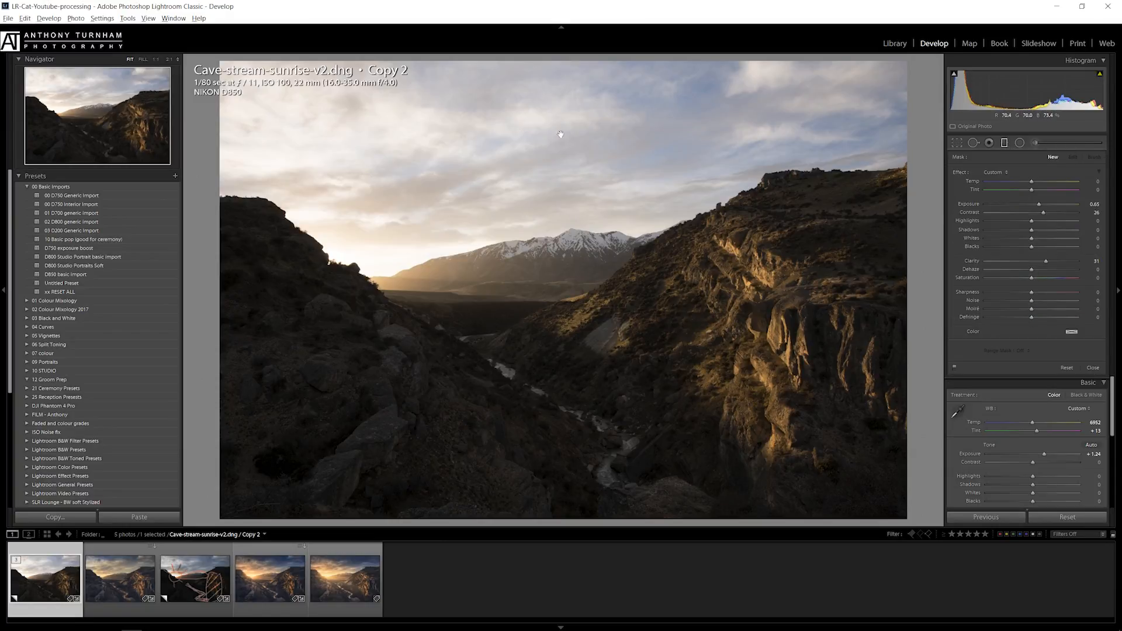
left_click_drag(560, 62, 569, 299)
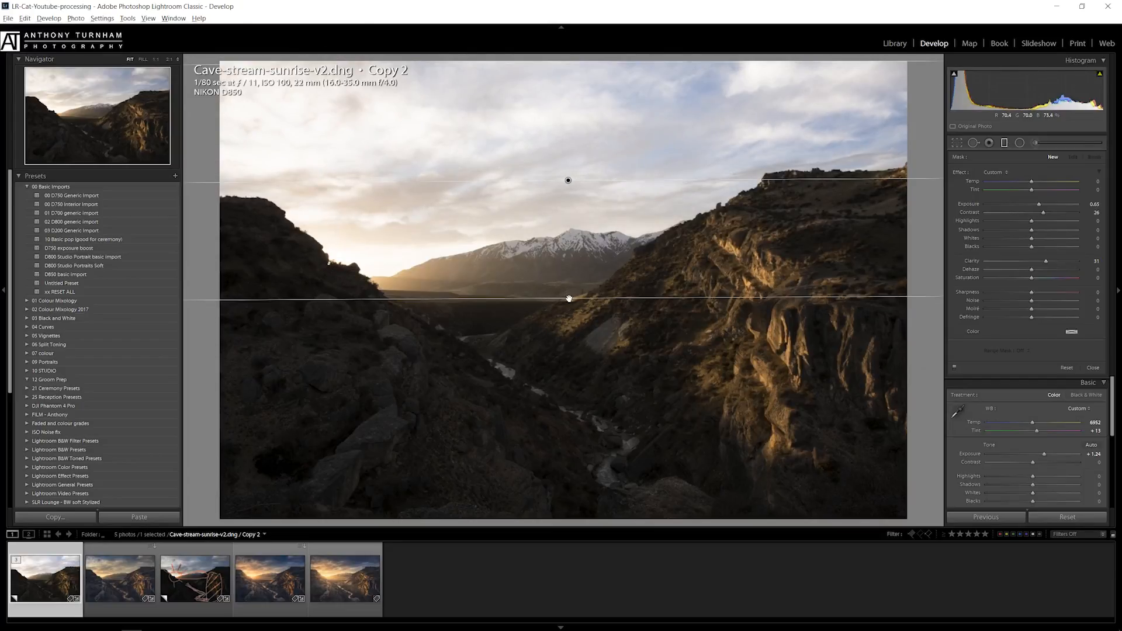
double_click(1039, 205)
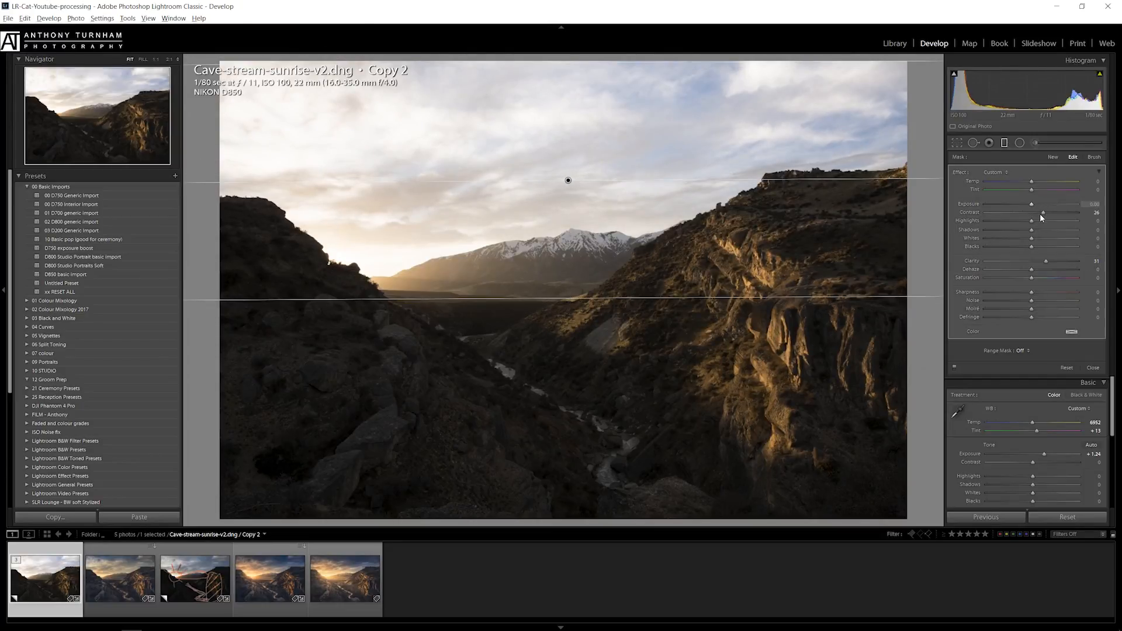
double_click(1044, 213)
double_click(1047, 261)
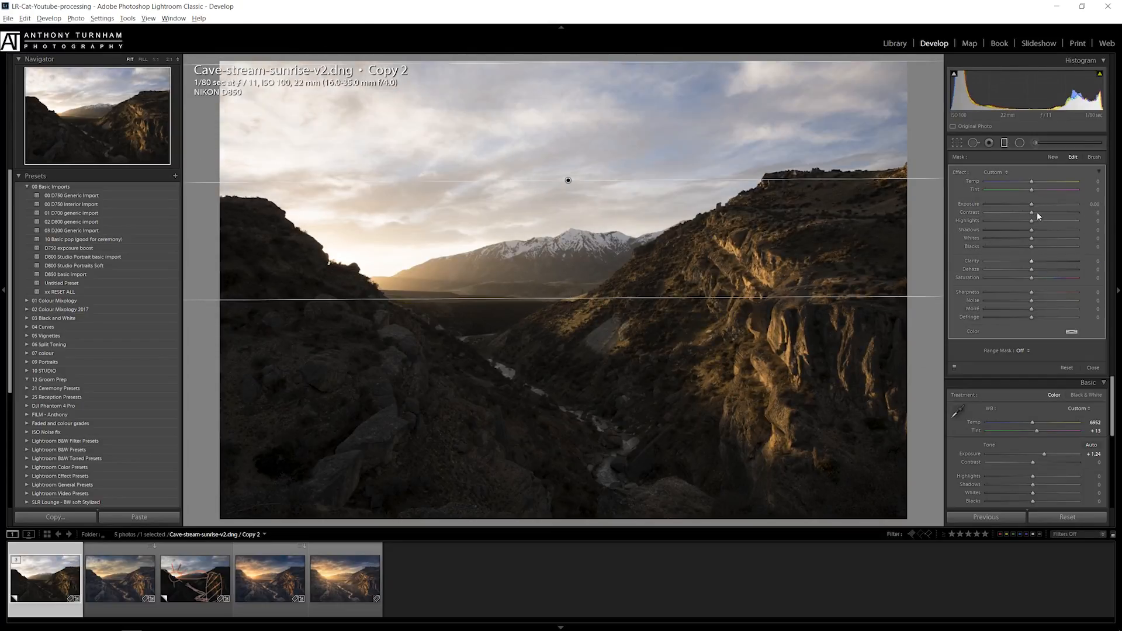
left_click_drag(1031, 204, 1011, 194)
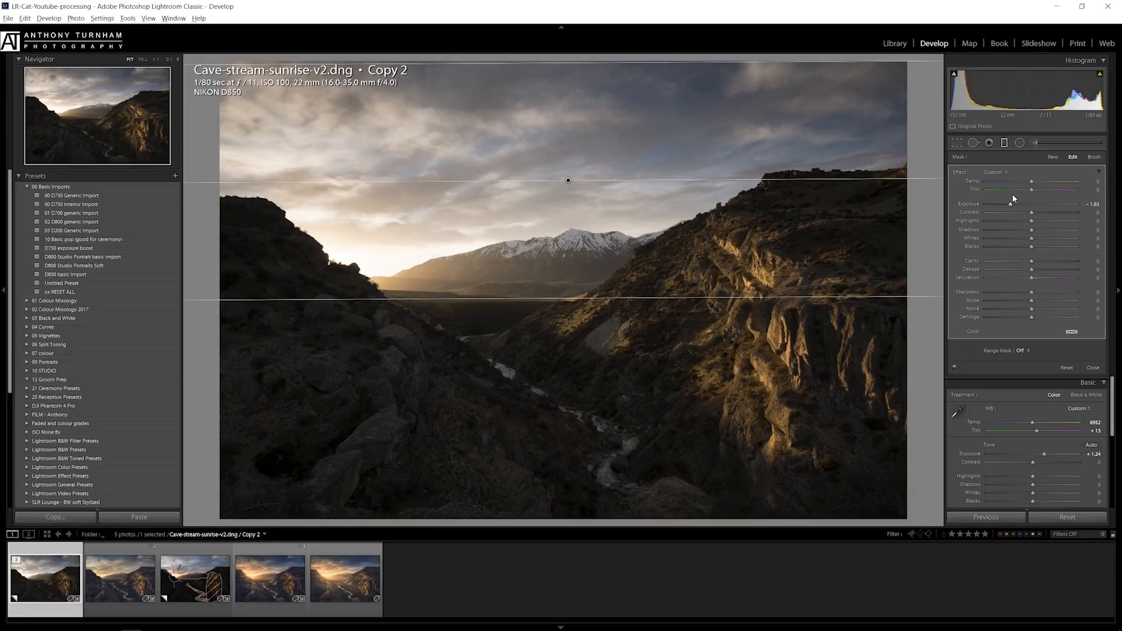
left_click_drag(569, 180, 594, 152)
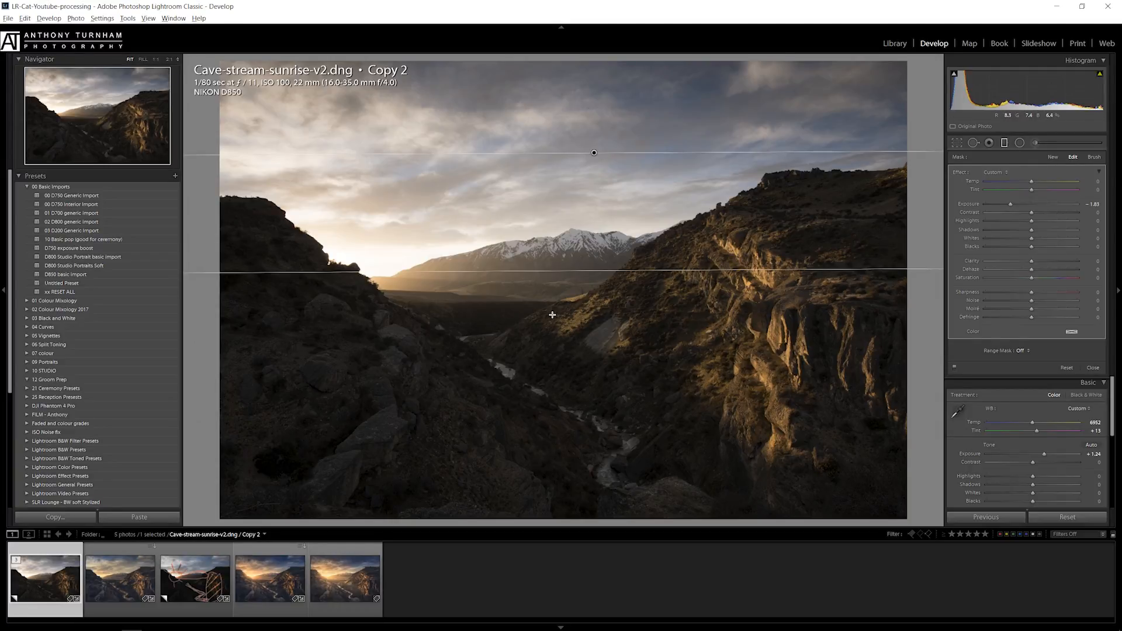
Brighten the foreground with an upward graduated filter across the valley, using Exposure about 0.7 and Shadows 10.
left_click_drag(552, 316, 555, 193)
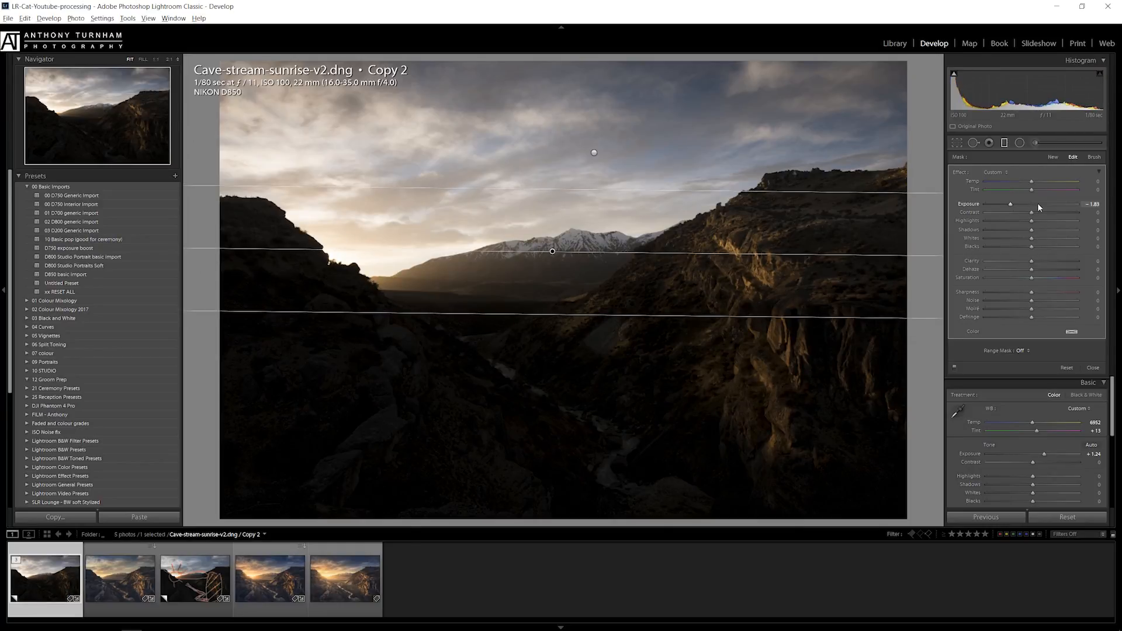
left_click_drag(1037, 204, 1038, 206)
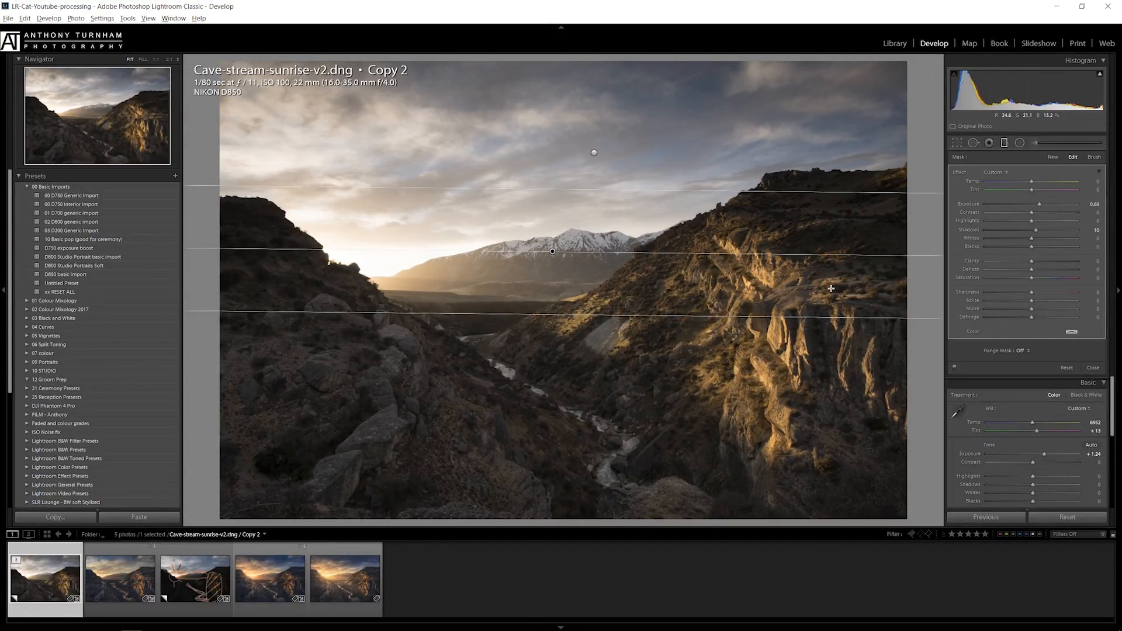
Add a large radial filter centred on the sunrise with Temp 41, Tint 21, Exposure 0.65, and Contrast and Clarity at 0.
left_click(1020, 144)
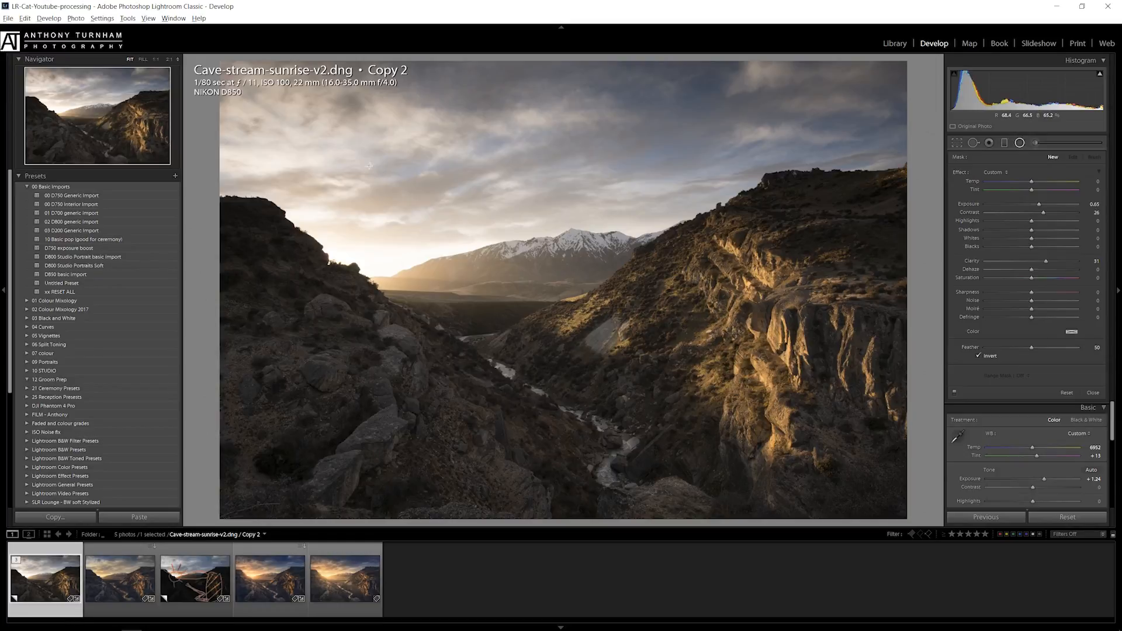
mouse_move(500, 55)
left_mouse_down()
mouse_move(546, 54)
mouse_move(583, 38)
mouse_move(593, 47)
left_mouse_up()
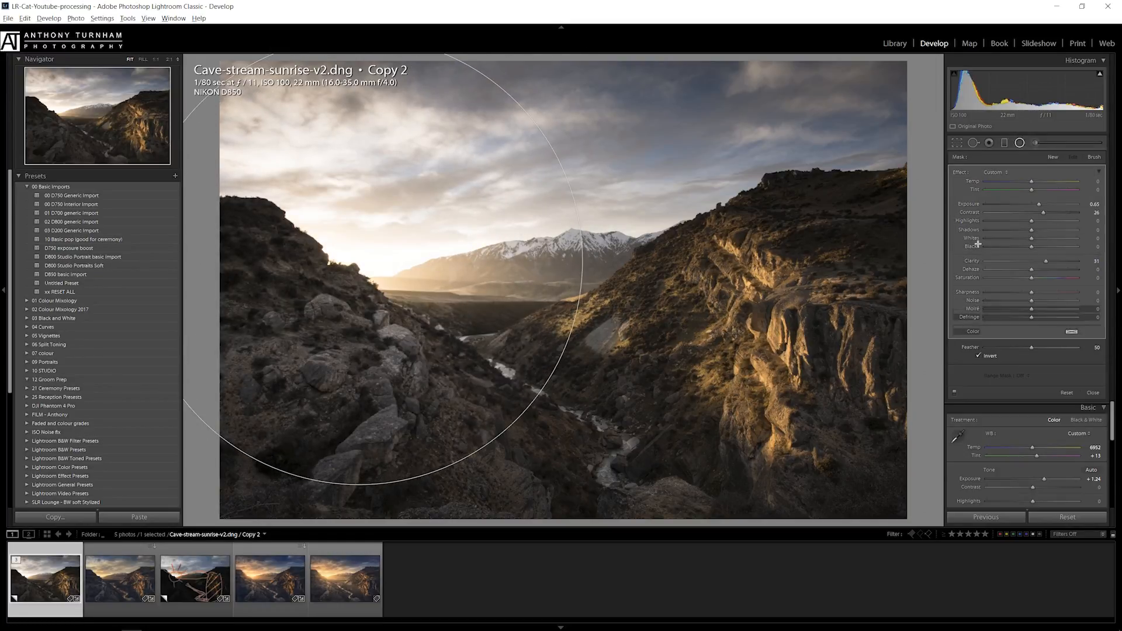
double_click(1043, 213)
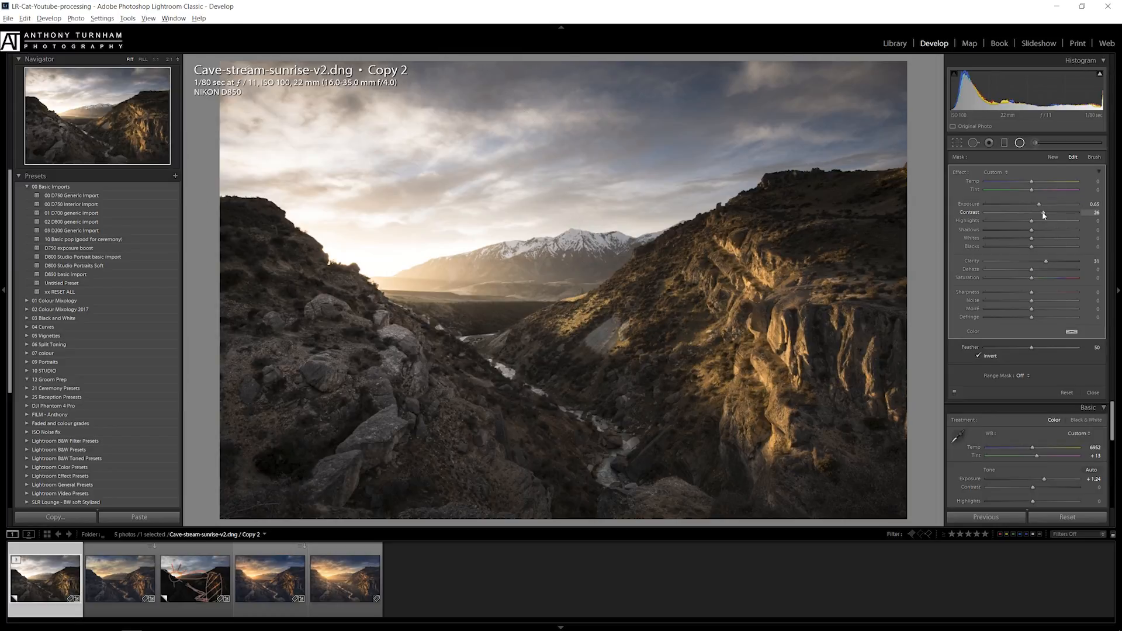
double_click(1046, 261)
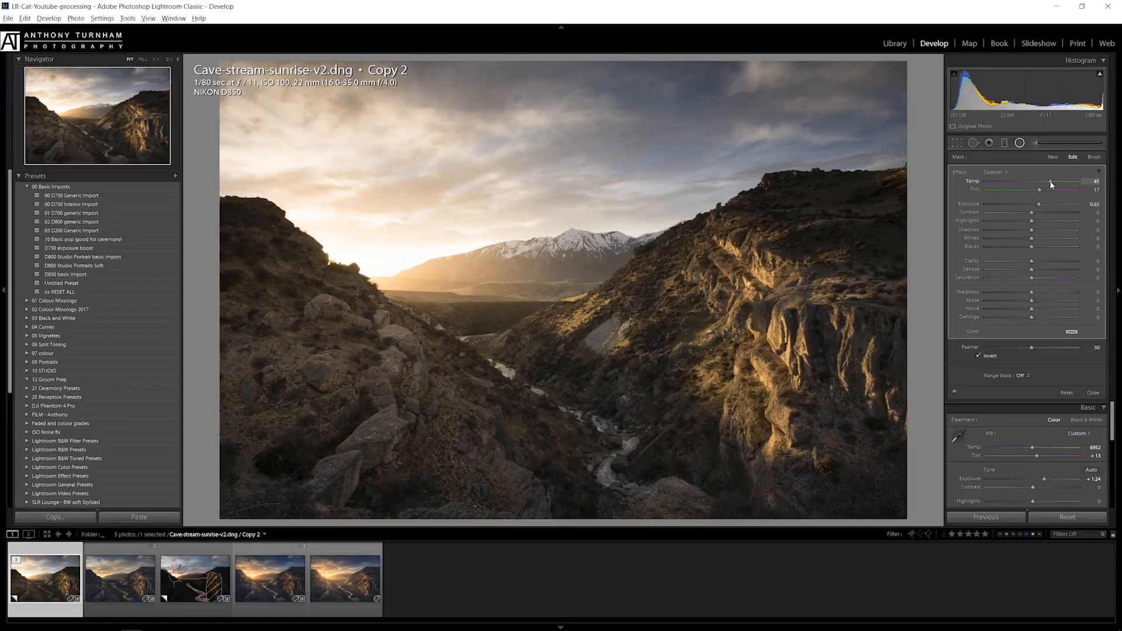
left_click_drag(1040, 189, 1041, 190)
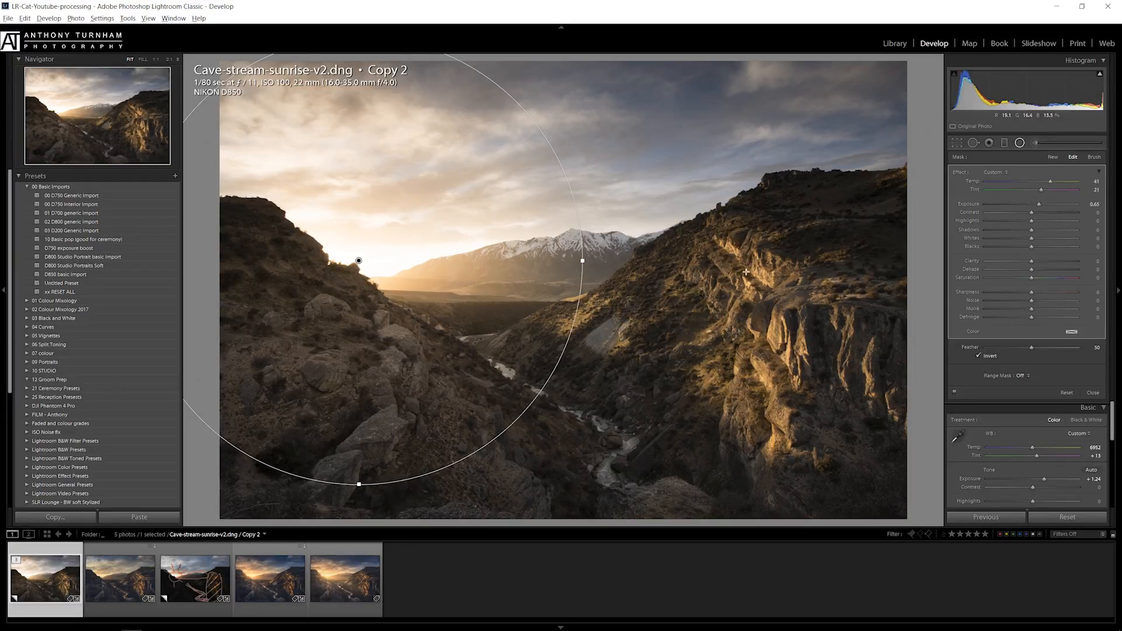
Draw a second radial filter, move it onto the sunrise behind the ridge and shrink it.
mouse_move(705, 349)
left_mouse_down()
mouse_move(854, 245)
mouse_move(851, 208)
left_mouse_up()
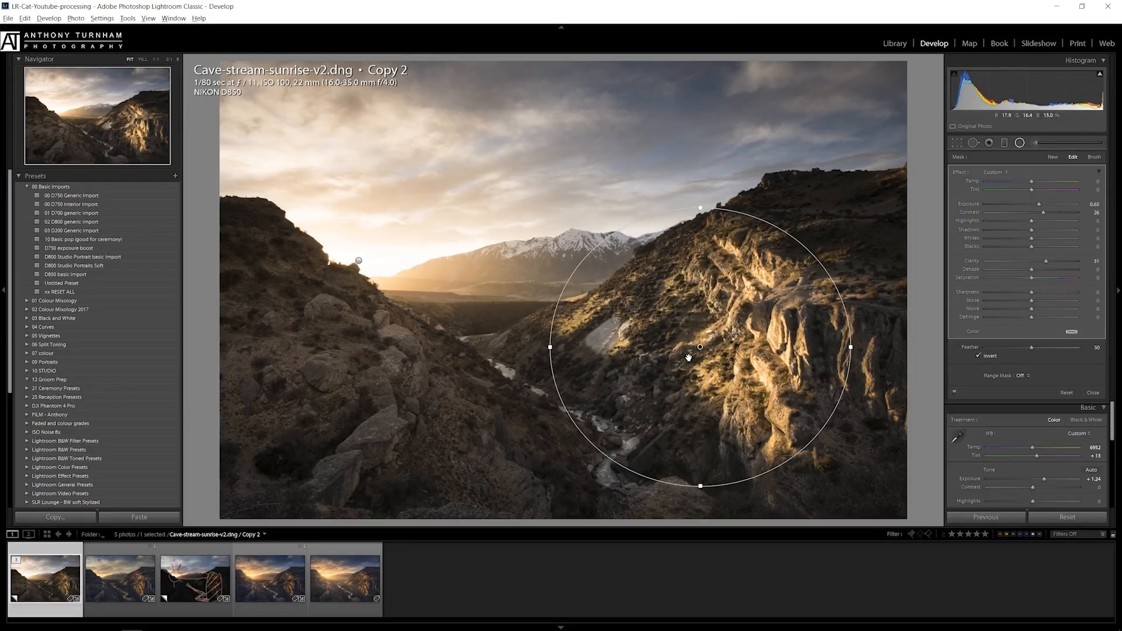
left_click(358, 260)
left_click_drag(355, 253, 350, 265)
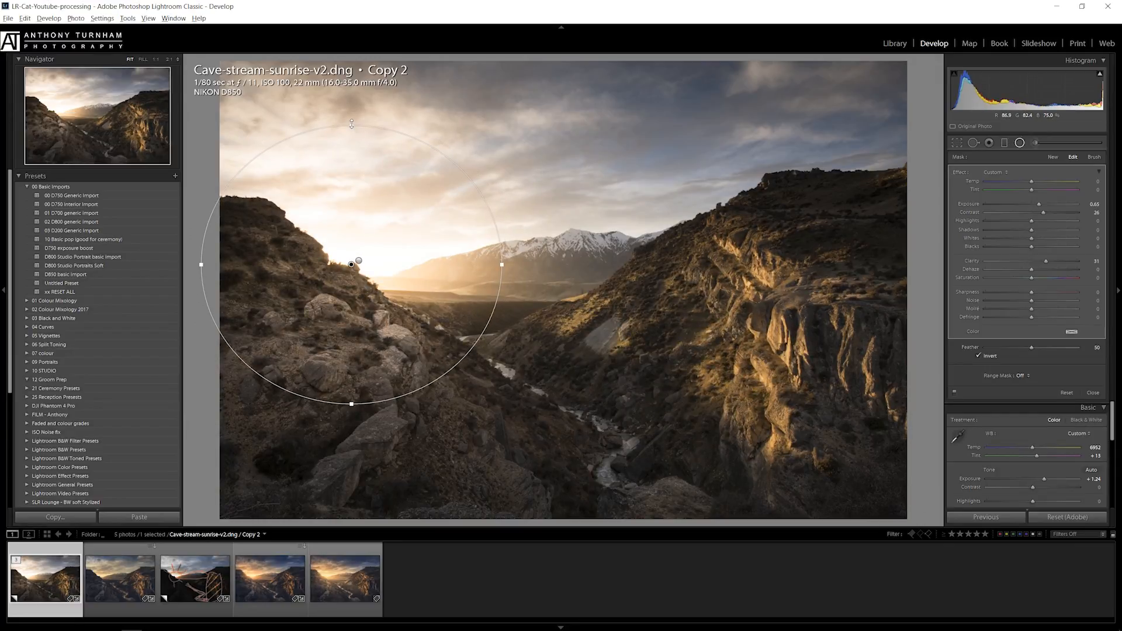
left_click_drag(354, 125, 347, 154)
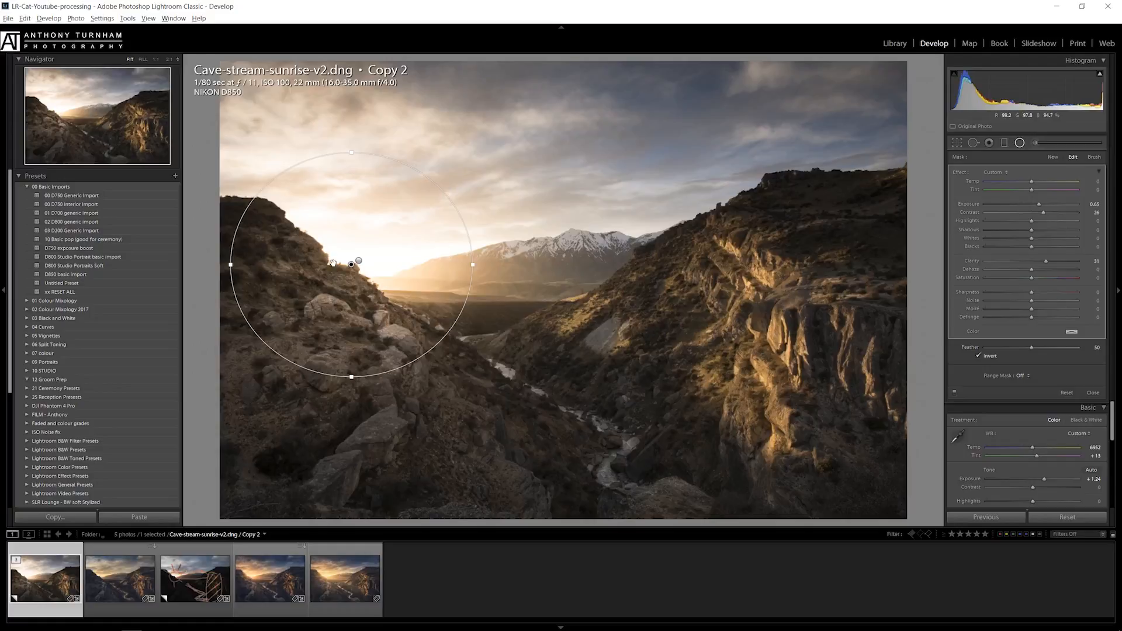
Set the smaller sunrise filter's Exposure and Contrast to 0 and its Clarity to -71 for a soft glow.
double_click(1046, 261)
double_click(1043, 212)
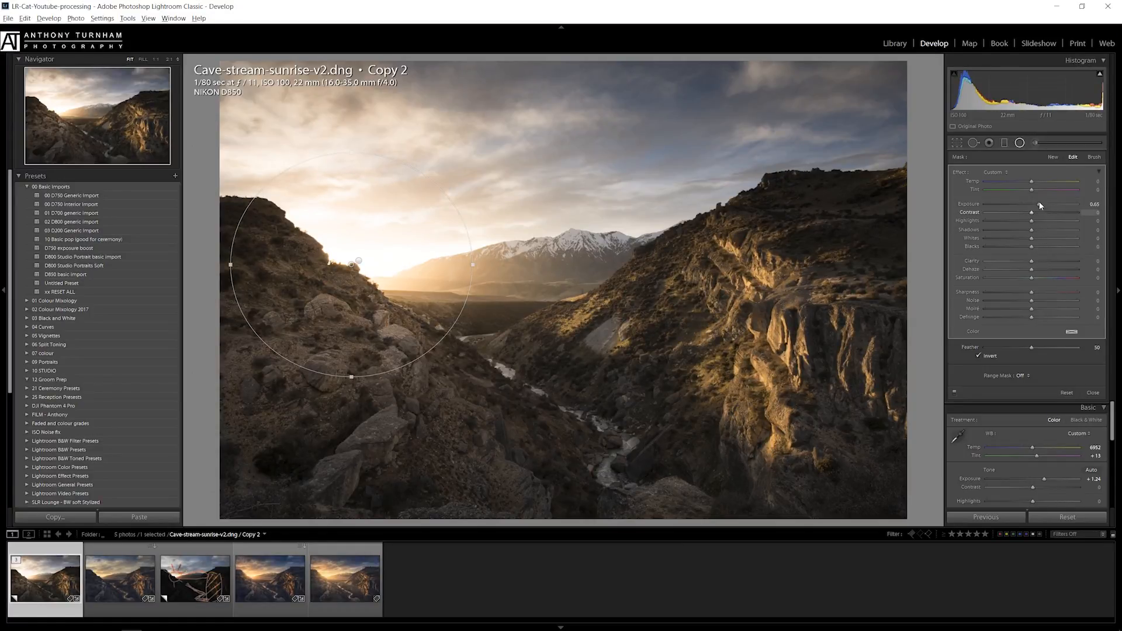
double_click(1038, 204)
left_click_drag(1031, 261, 978, 260)
left_click_drag(1060, 273, 950, 272)
left_click_drag(1020, 266, 1023, 264)
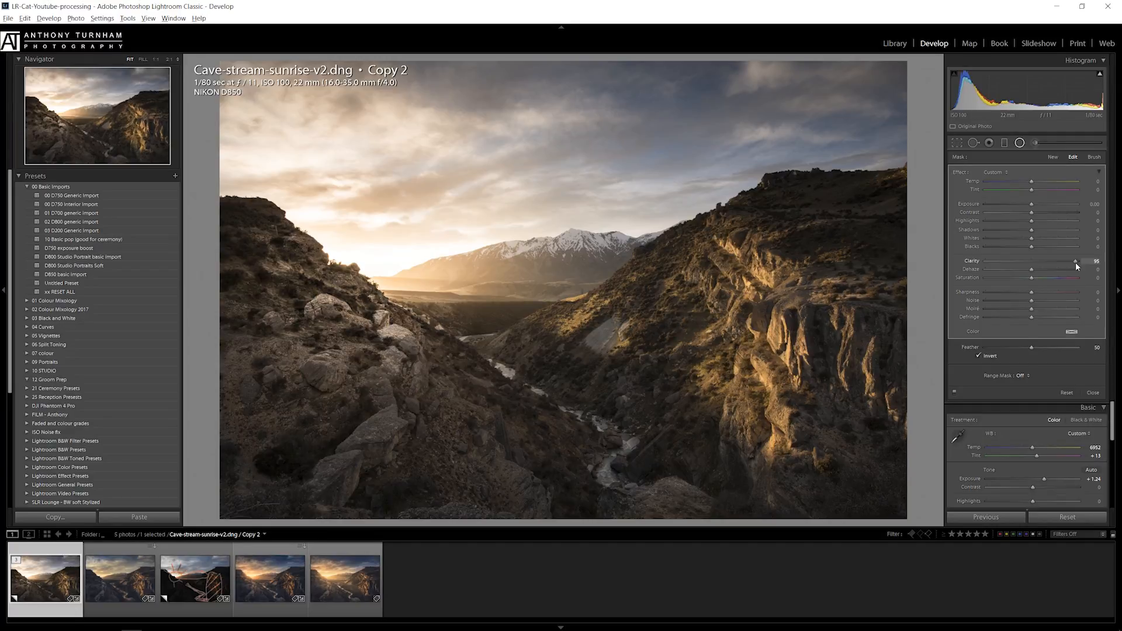
left_click_drag(1076, 262, 975, 261)
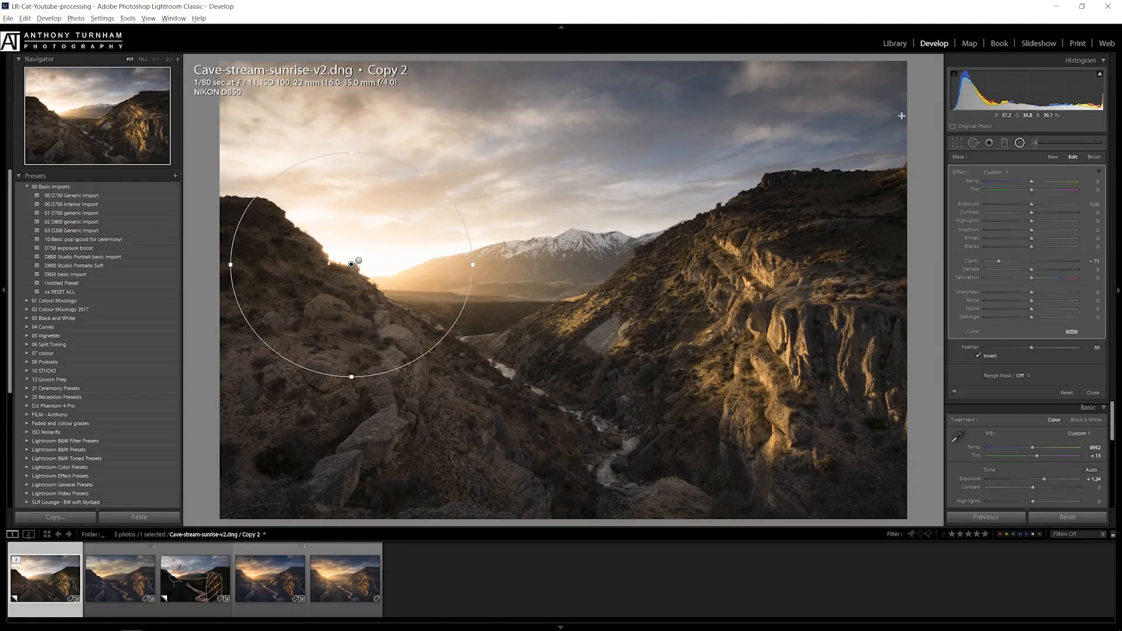
Add a diagonal graduated filter down from the sky's upper-left corner, with Exposure and Contrast reset to 0.
left_click(1005, 143)
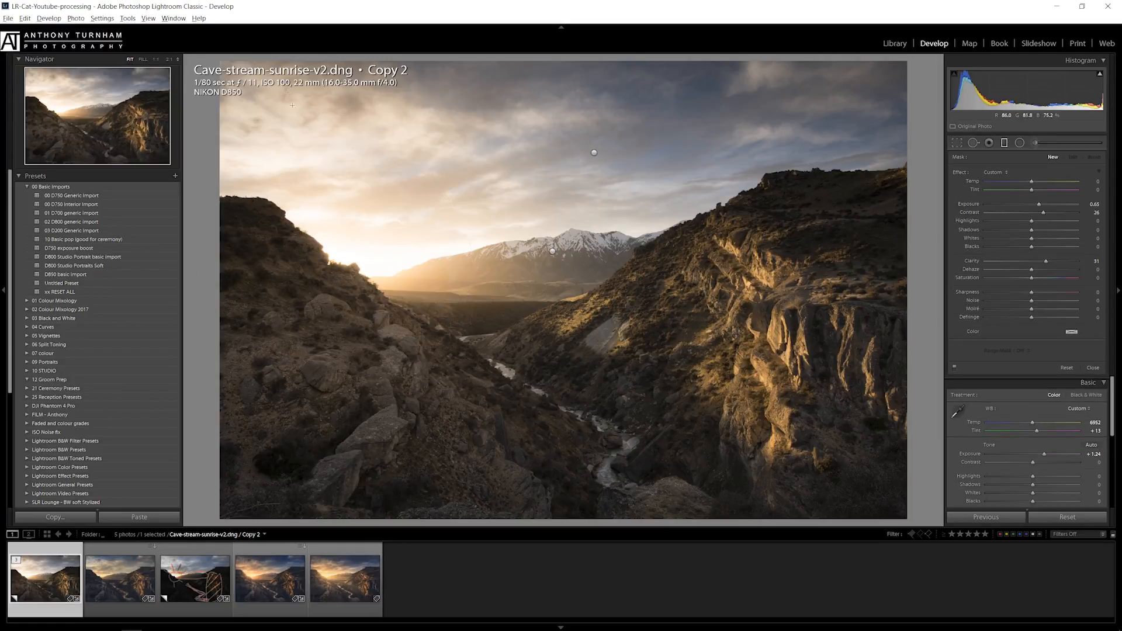
left_click_drag(277, 74, 382, 246)
left_click_drag(1043, 212, 944, 180)
double_click(1043, 212)
double_click(1039, 205)
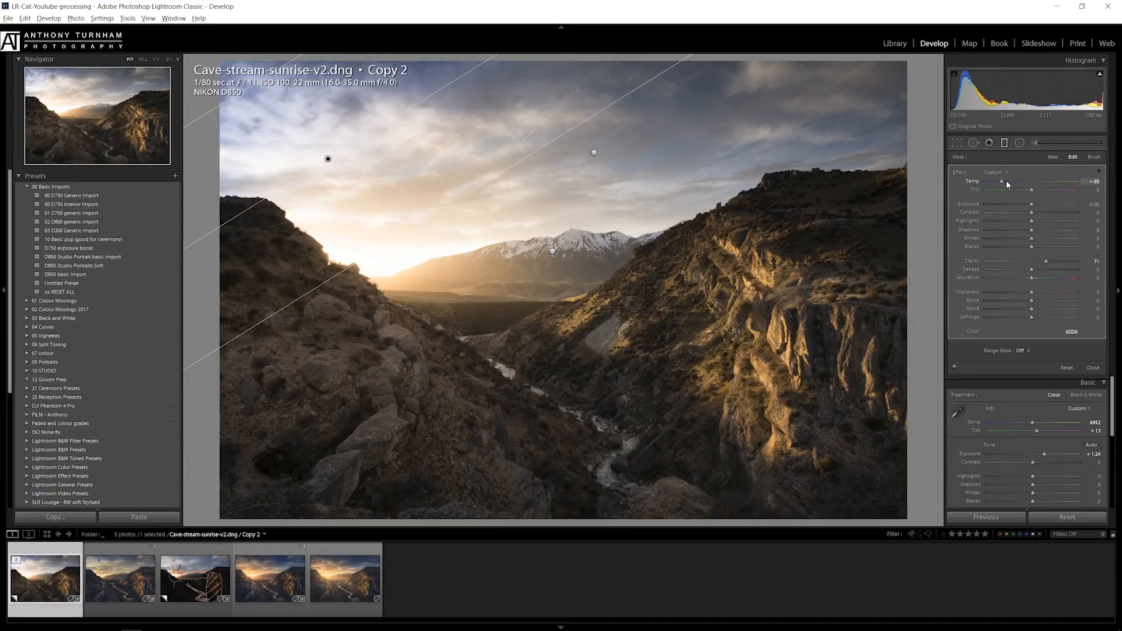
Cool the diagonal sky filter to Temp -47, flatten its angle slightly and shift it a little upward.
left_click_drag(1010, 182, 1009, 181)
left_click_drag(436, 94, 437, 73)
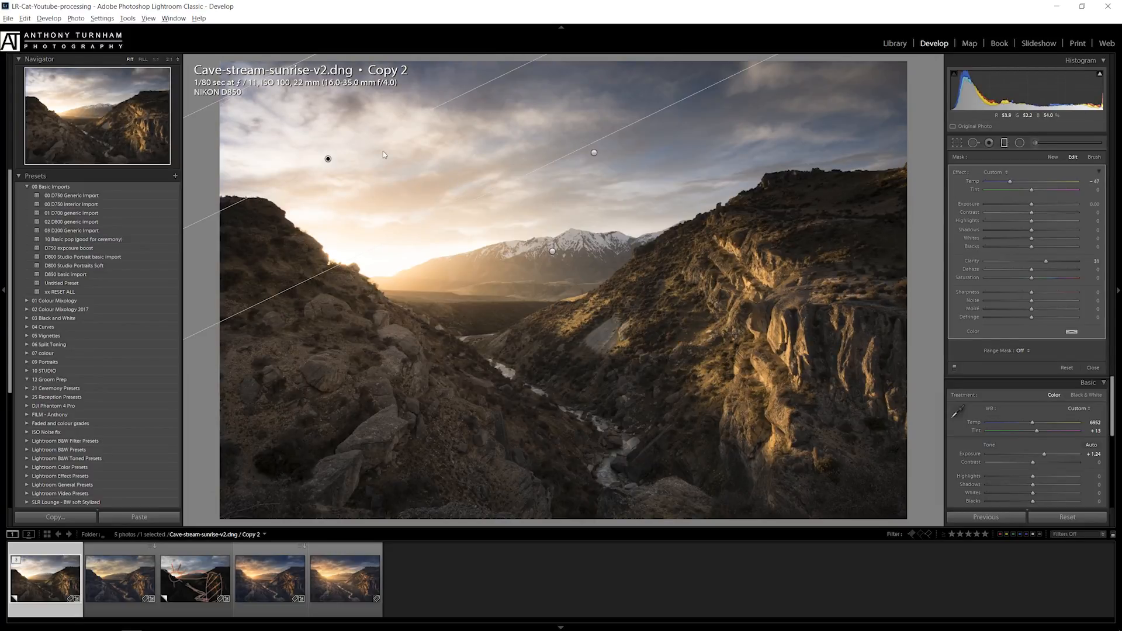
left_click_drag(384, 225, 383, 222)
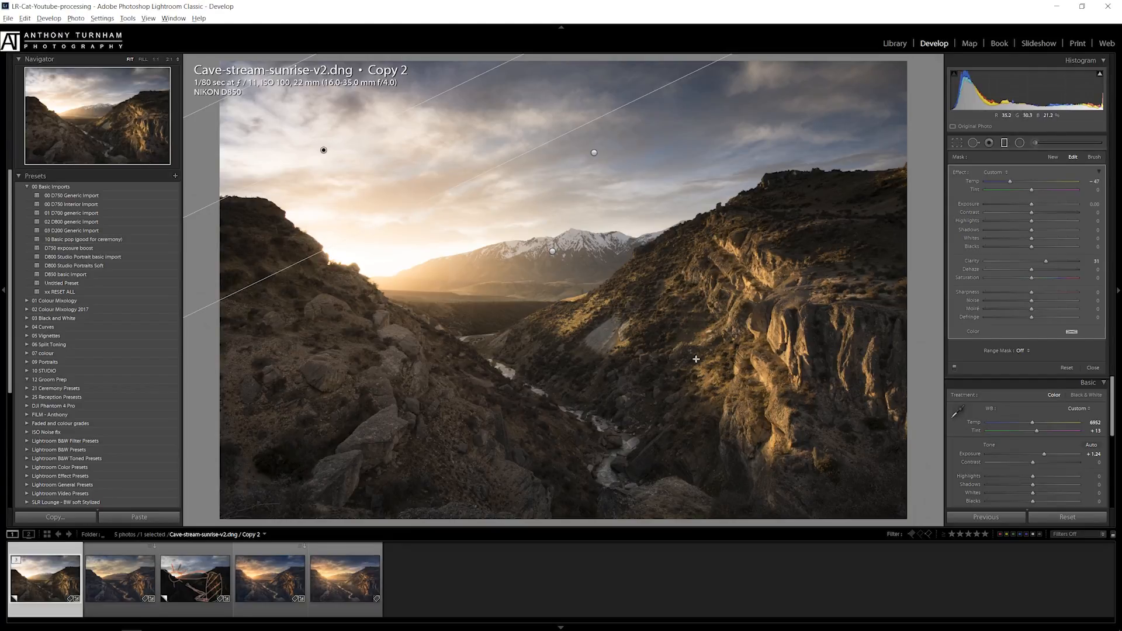
Add an inverted radial filter over the sunlit right-hand cliff with Exposure 0.38, Contrast 19 and Clarity about 23.
left_click(1021, 144)
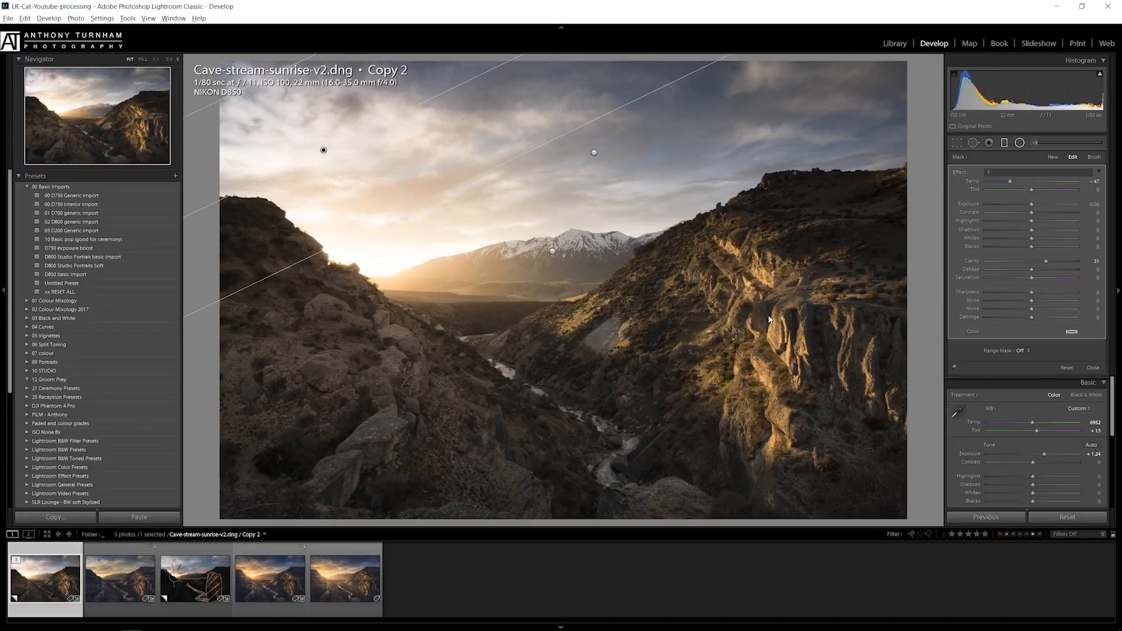
mouse_move(843, 143)
left_mouse_down()
mouse_move(875, 153)
mouse_move(881, 141)
left_mouse_up()
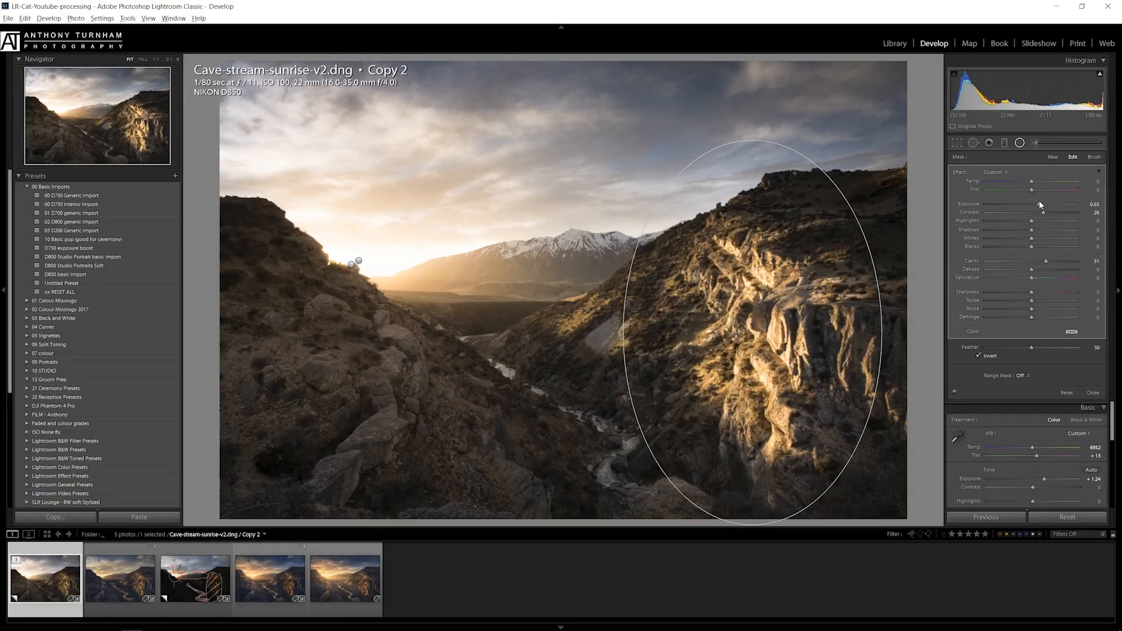
left_click_drag(1038, 204, 1040, 214)
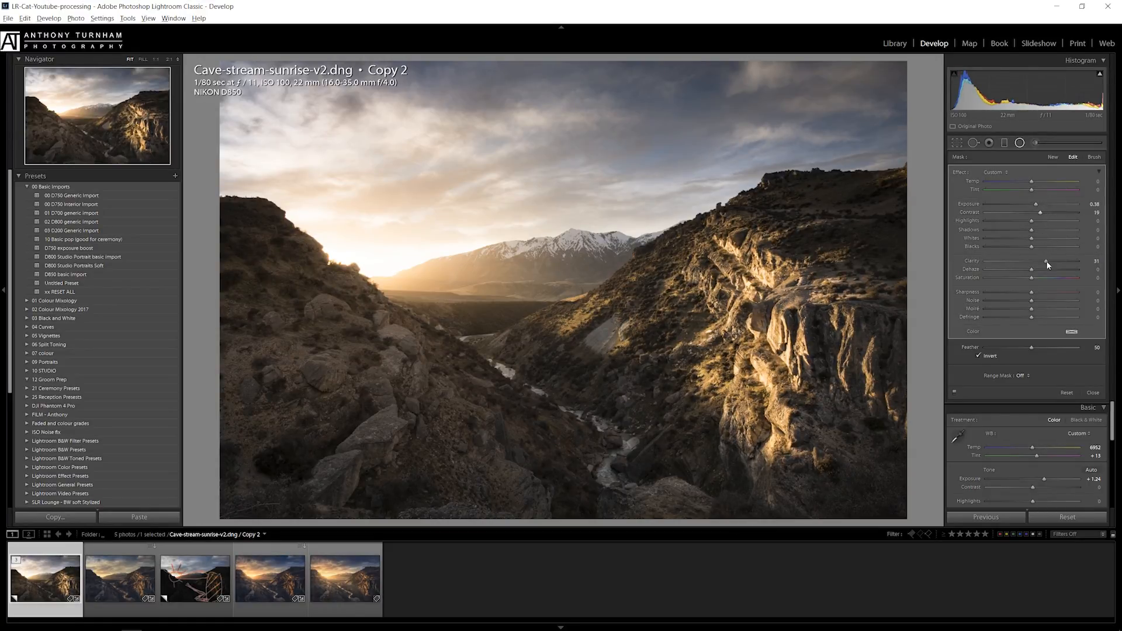
left_click_drag(1046, 261, 1041, 261)
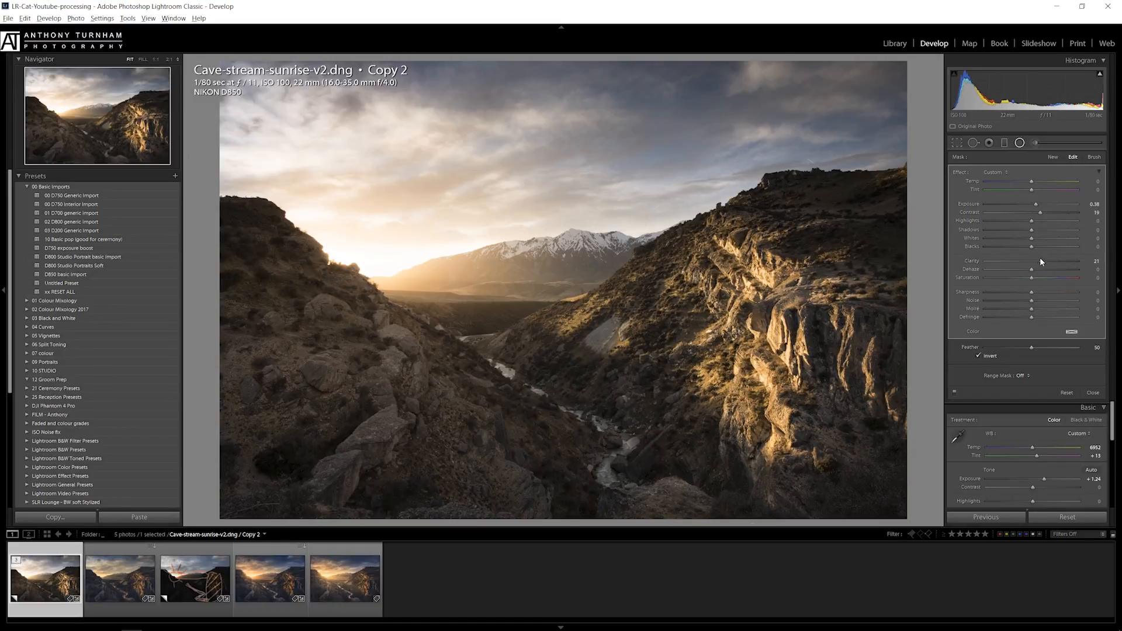
double_click(1078, 261)
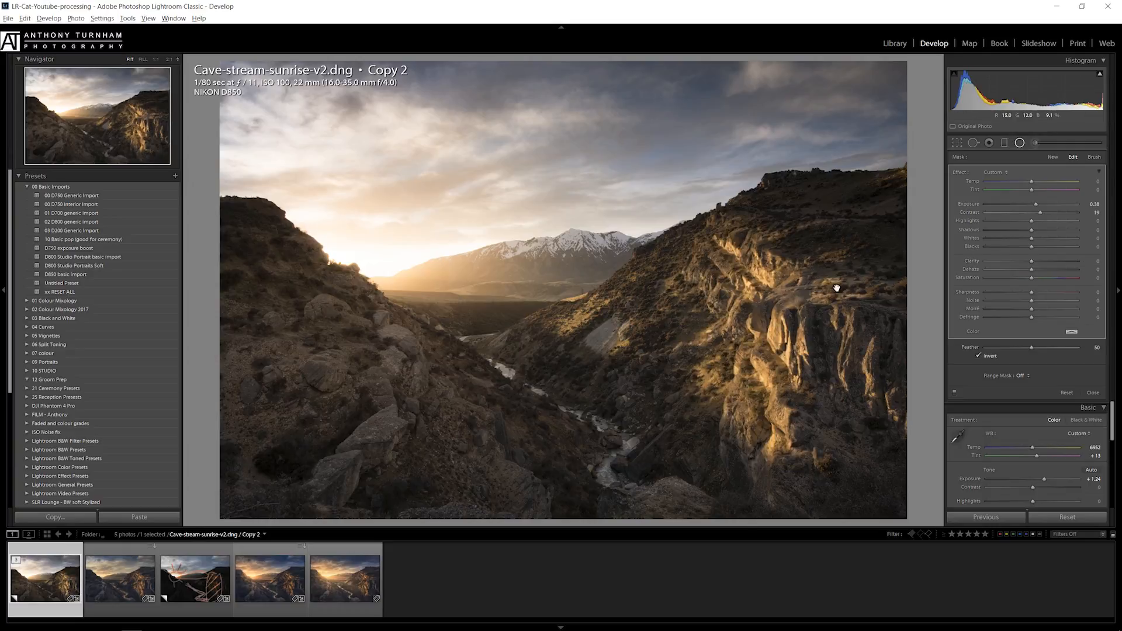
left_click_drag(1037, 261, 1046, 261)
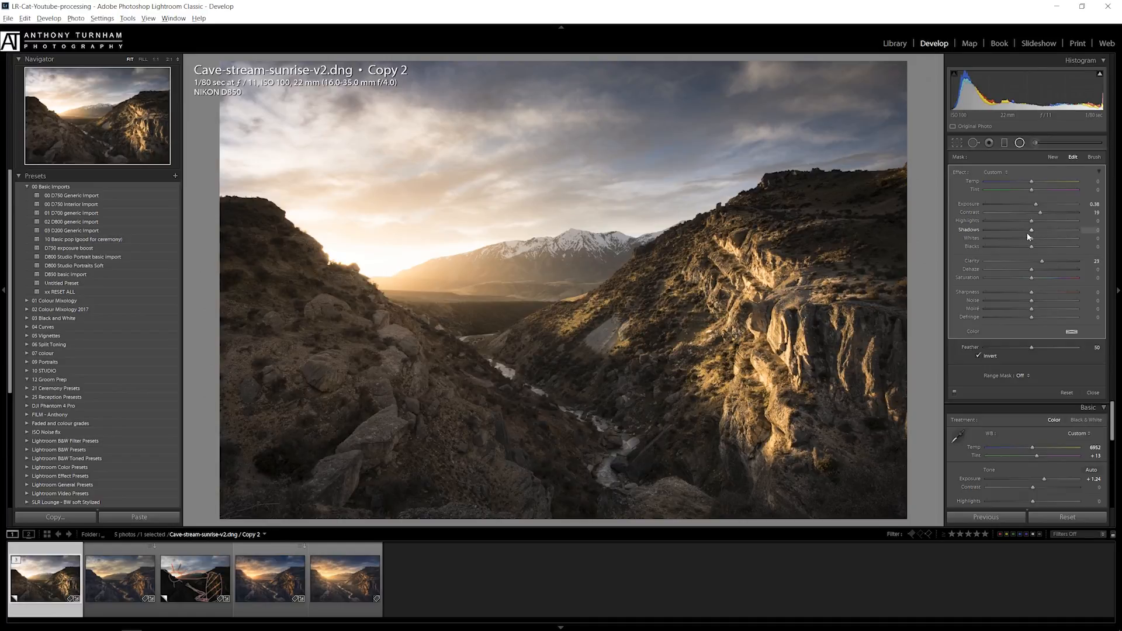
Refine the cliff's radial filter with Highlights -38, Contrast 28 and Feather 74, and make the ellipse slightly shorter.
left_click(1017, 221)
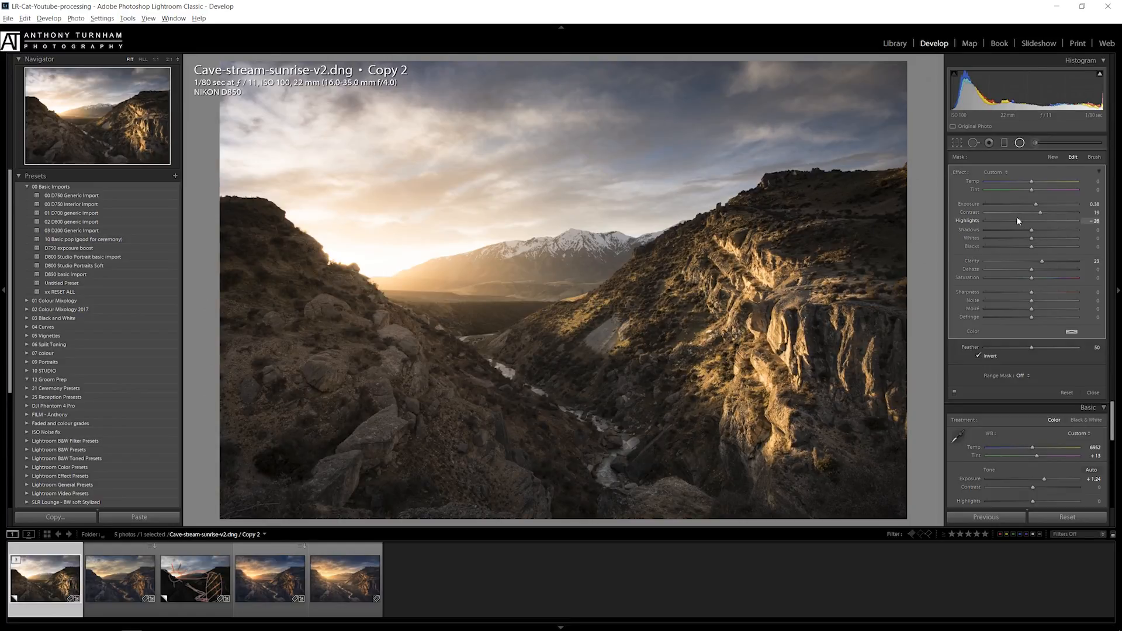
left_click(1011, 220)
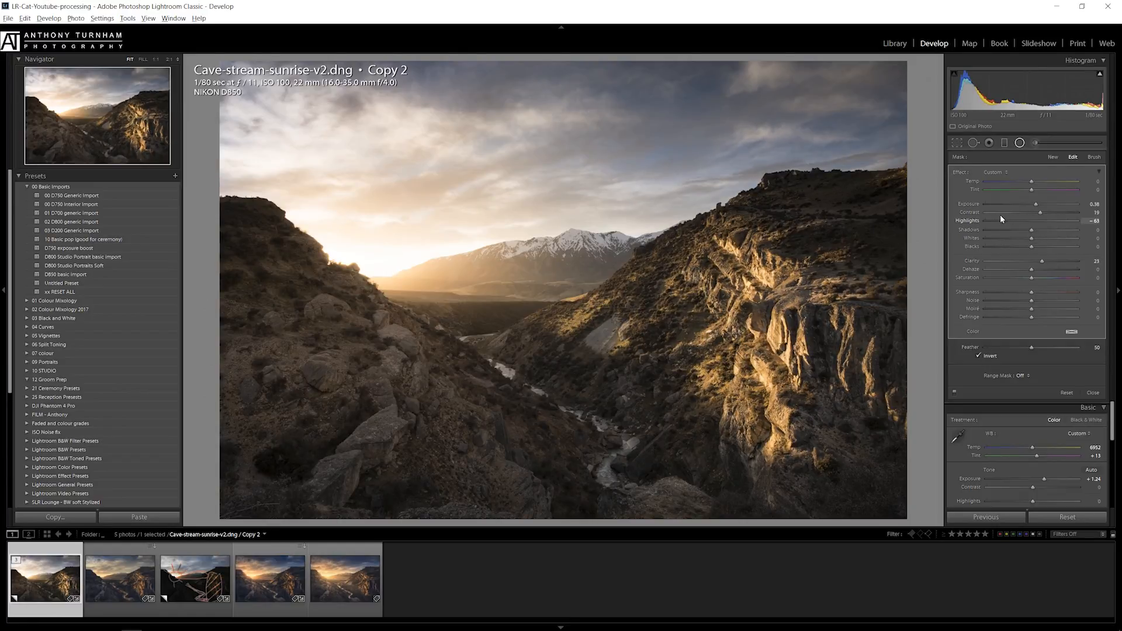
left_click(1013, 221)
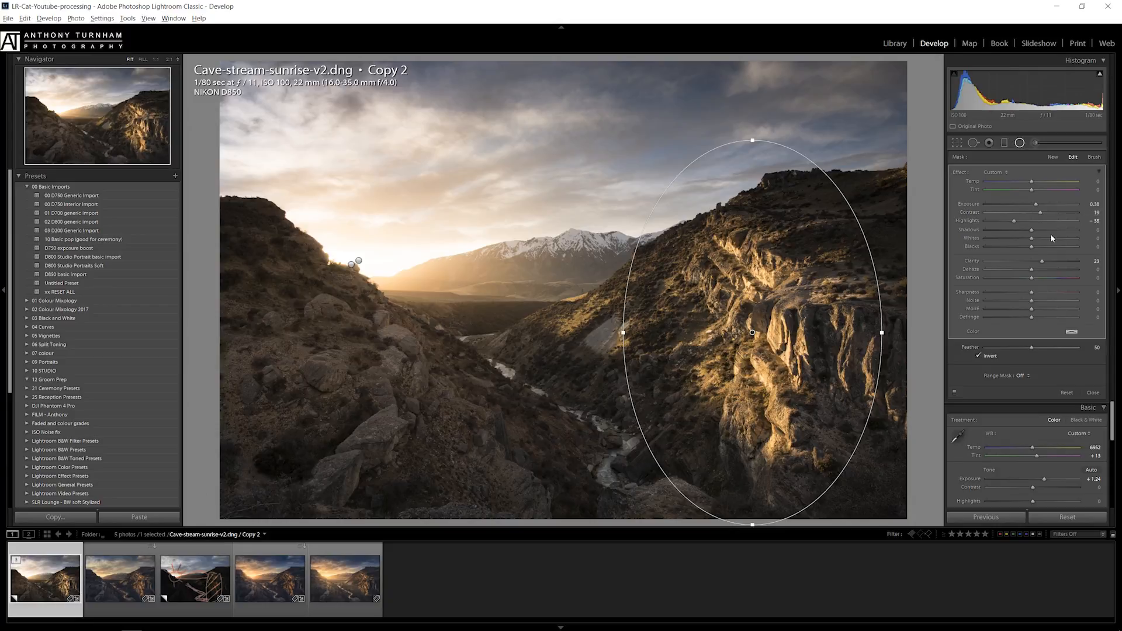
left_click_drag(1074, 212, 1037, 214)
left_click(1053, 347)
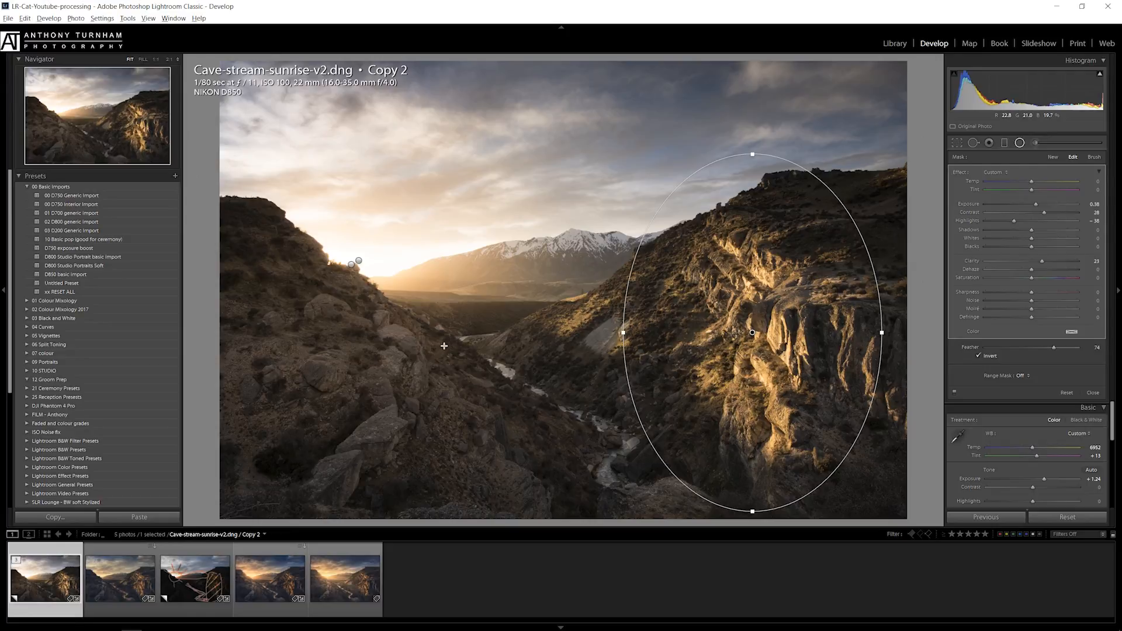
Add a radial filter over the left foreground rocks with Exposure about 0.95, and tilt it to follow the rocky slope.
left_click_drag(371, 417, 478, 284)
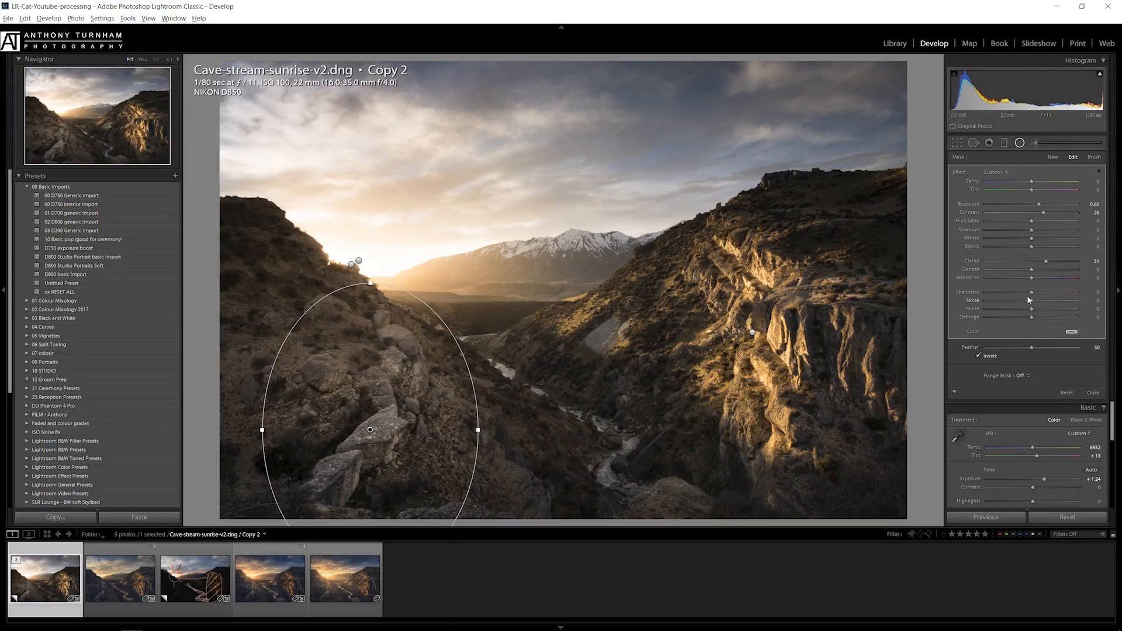
left_click_drag(1040, 205, 1043, 205)
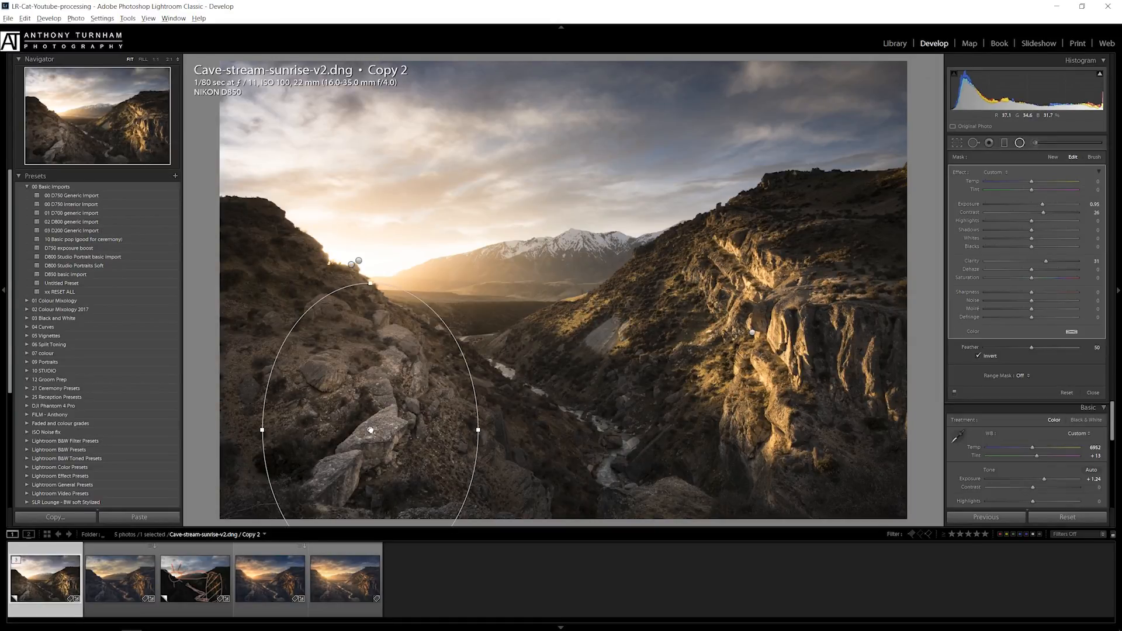
left_click_drag(372, 430, 372, 423)
left_click_drag(368, 271, 414, 279)
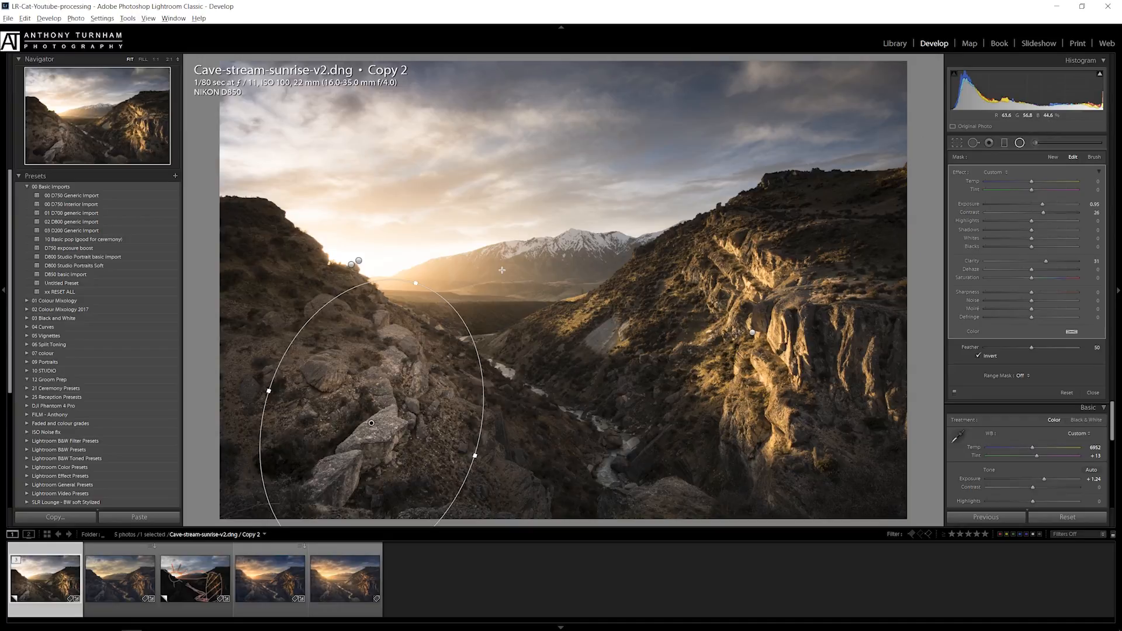
Add a wide radial filter centred on the distant snowy mountains with Exposure and Contrast 0 and Clarity about 49.
left_click_drag(501, 270, 730, 173)
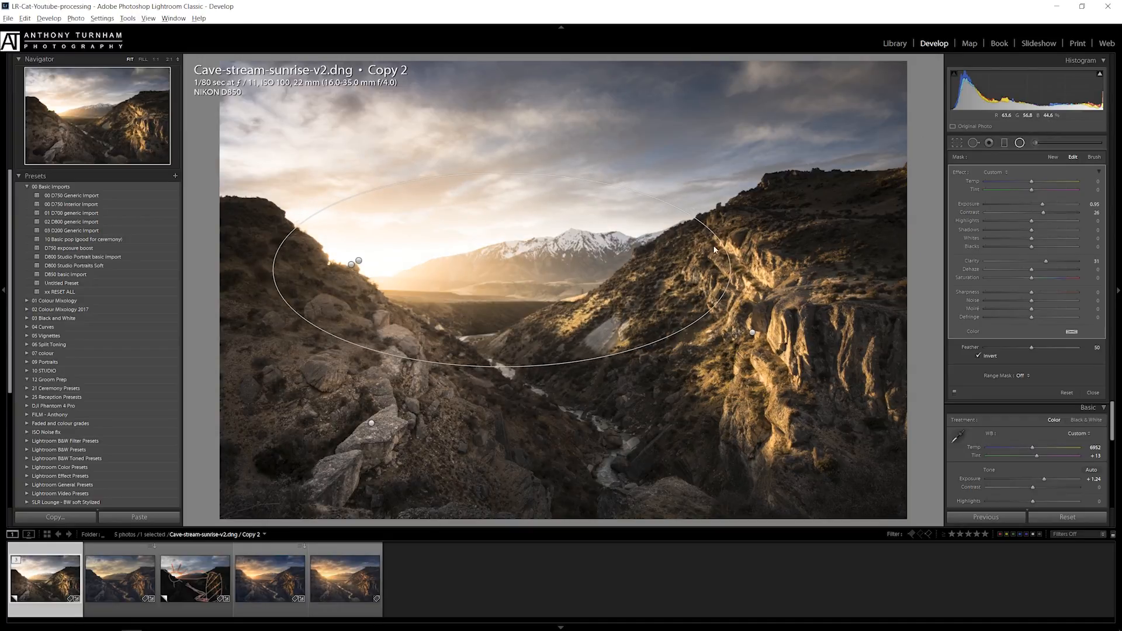
double_click(1043, 212)
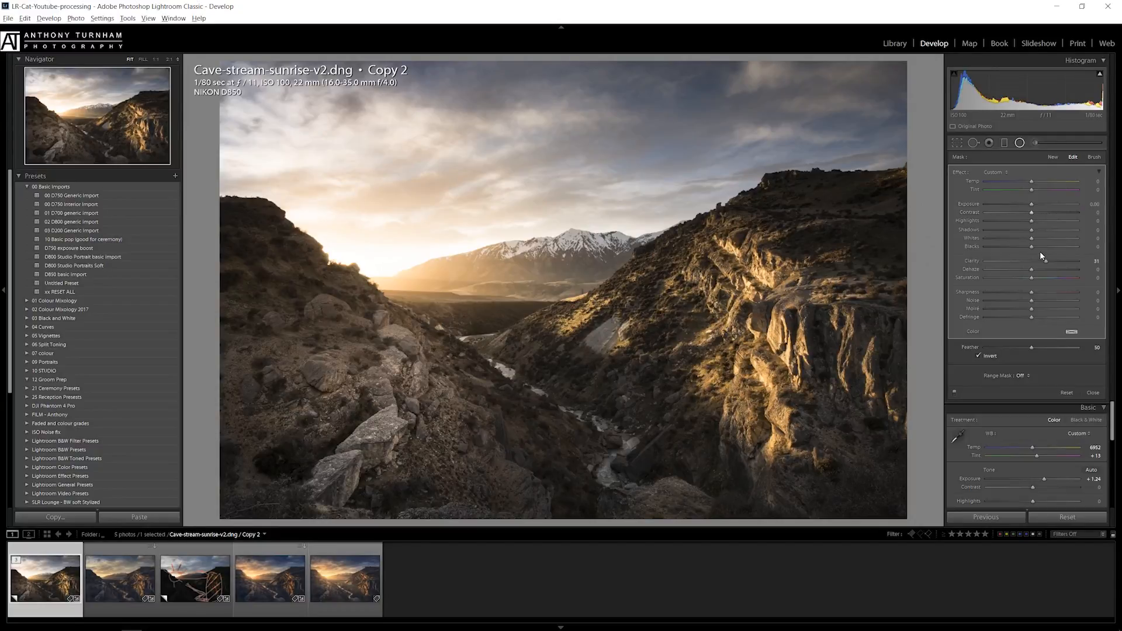
mouse_move(1047, 264)
left_mouse_down()
mouse_move(1036, 264)
mouse_move(1063, 266)
mouse_move(1051, 263)
left_mouse_up()
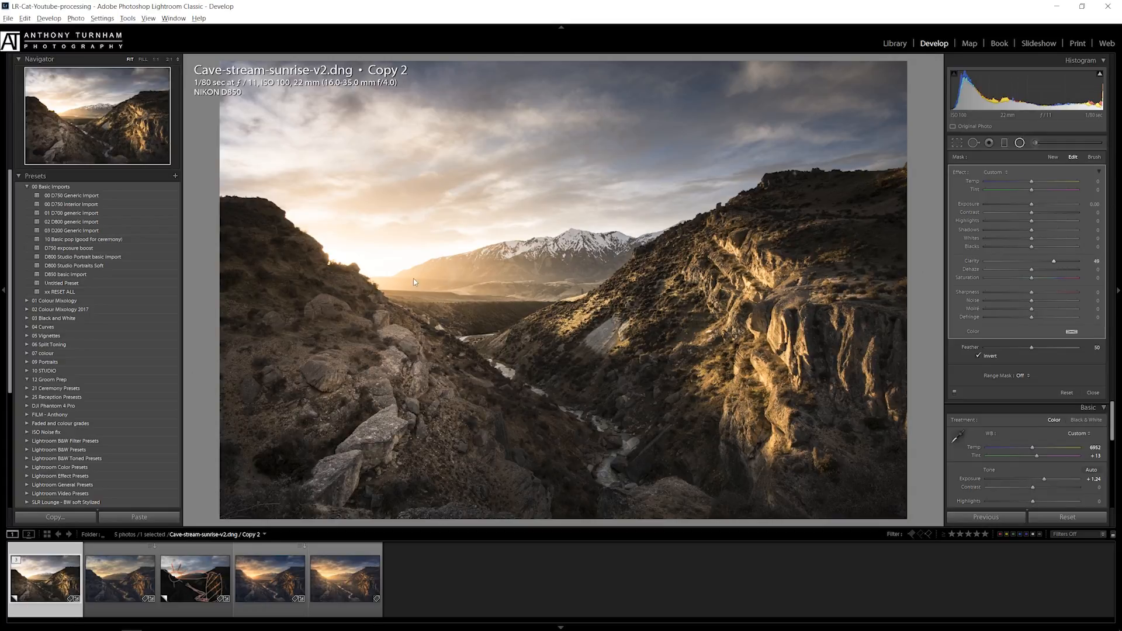
left_click_drag(502, 270, 513, 265)
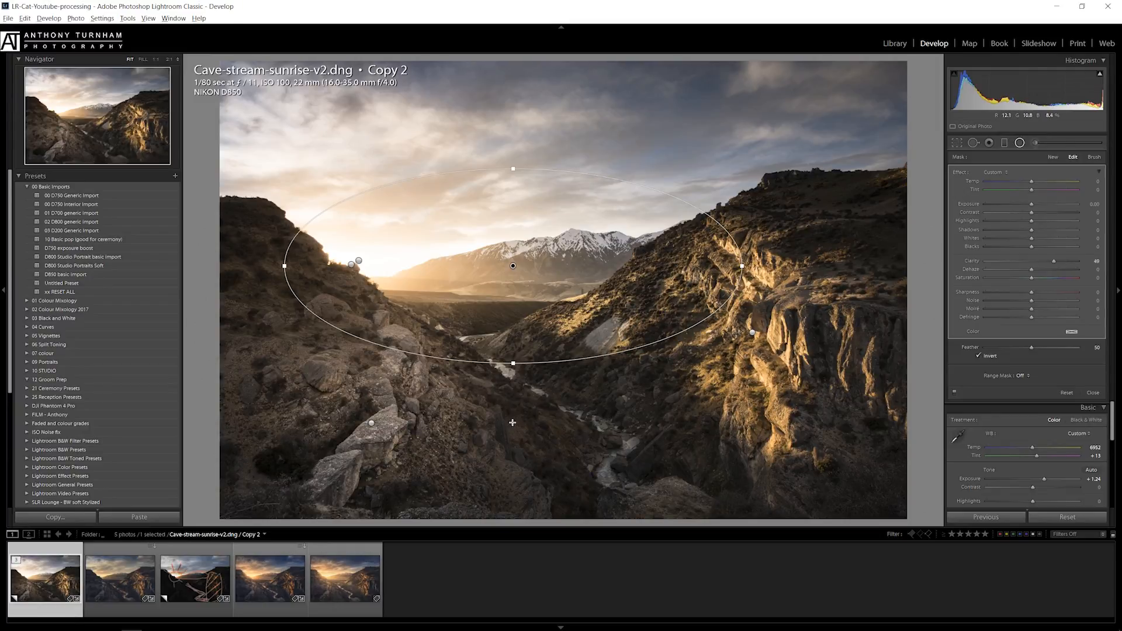
Brighten the stream with an adjustment brush along its course, using Clarity 0, Contrast -2 and Exposure 0.91.
left_click(1035, 143)
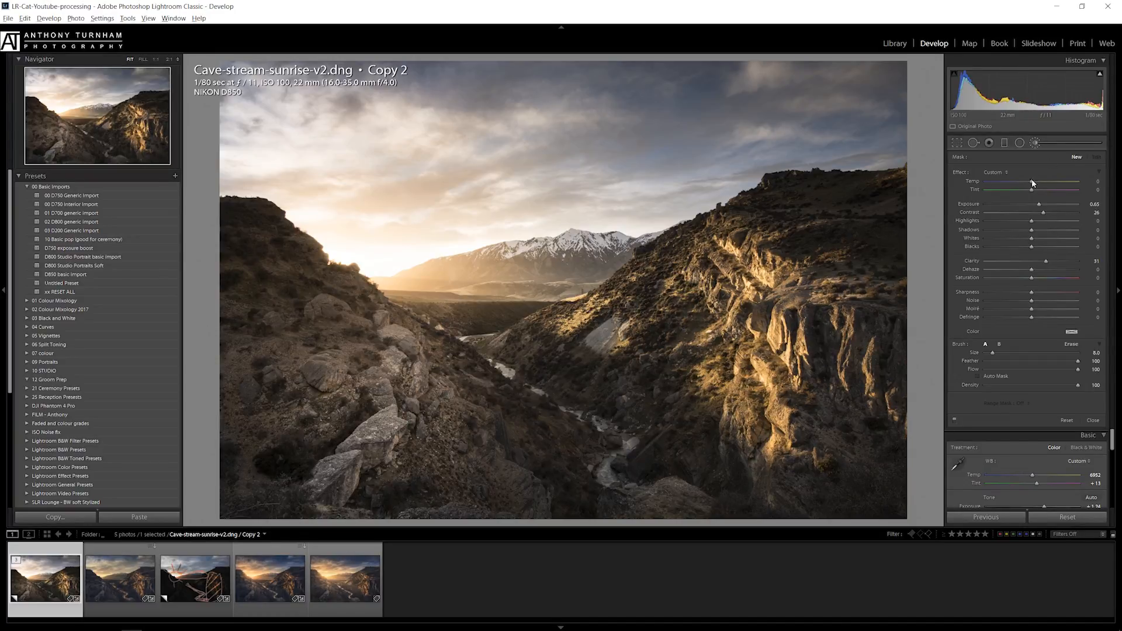
double_click(1046, 261)
left_click_drag(1044, 212, 1030, 212)
mouse_move(639, 497)
left_mouse_down()
mouse_move(606, 471)
mouse_move(625, 436)
mouse_move(611, 422)
mouse_move(472, 347)
left_mouse_up()
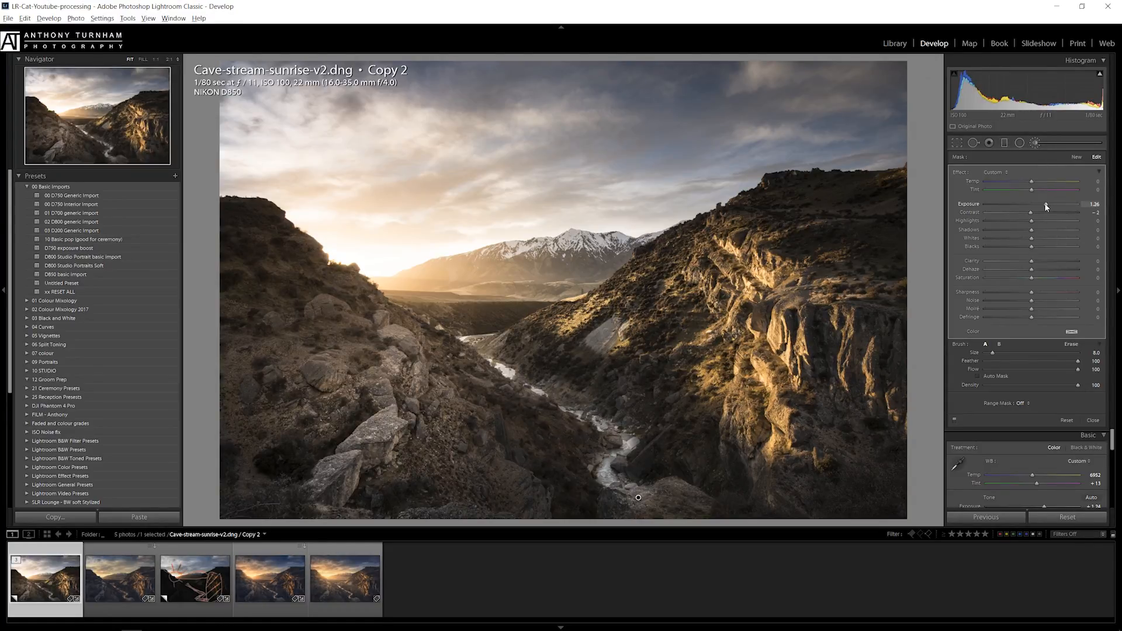
mouse_move(1040, 206)
left_mouse_down()
mouse_move(1080, 212)
mouse_move(1043, 206)
left_mouse_up()
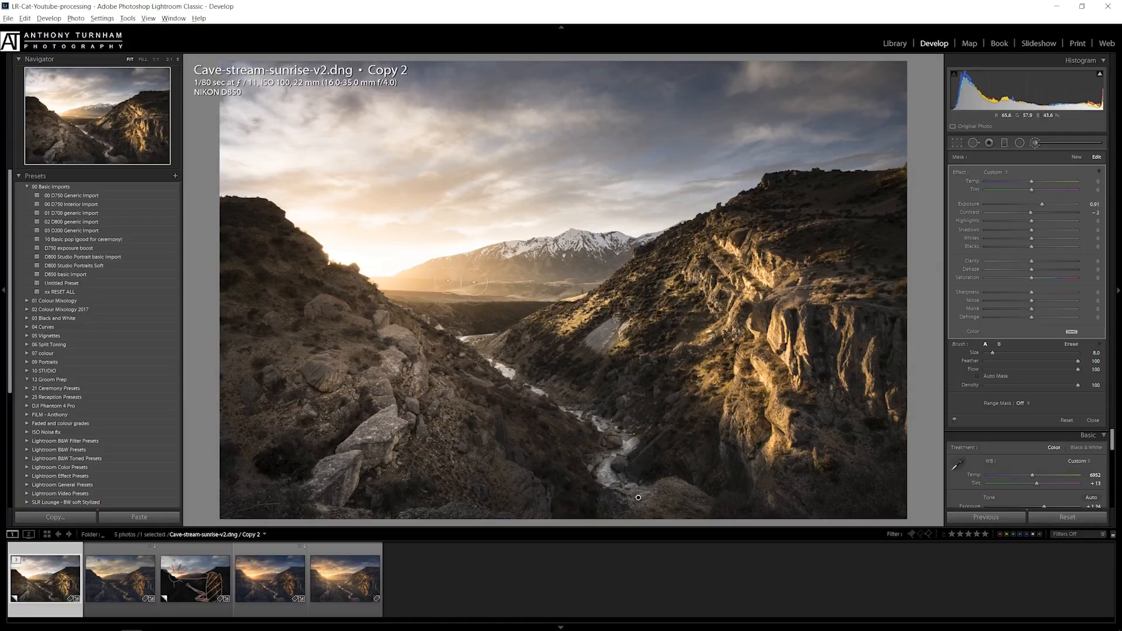
Warm the brushed stream with Temp about 43 and Tint 28, and finish the brush adjustment.
left_click(1045, 190)
left_click(1102, 437)
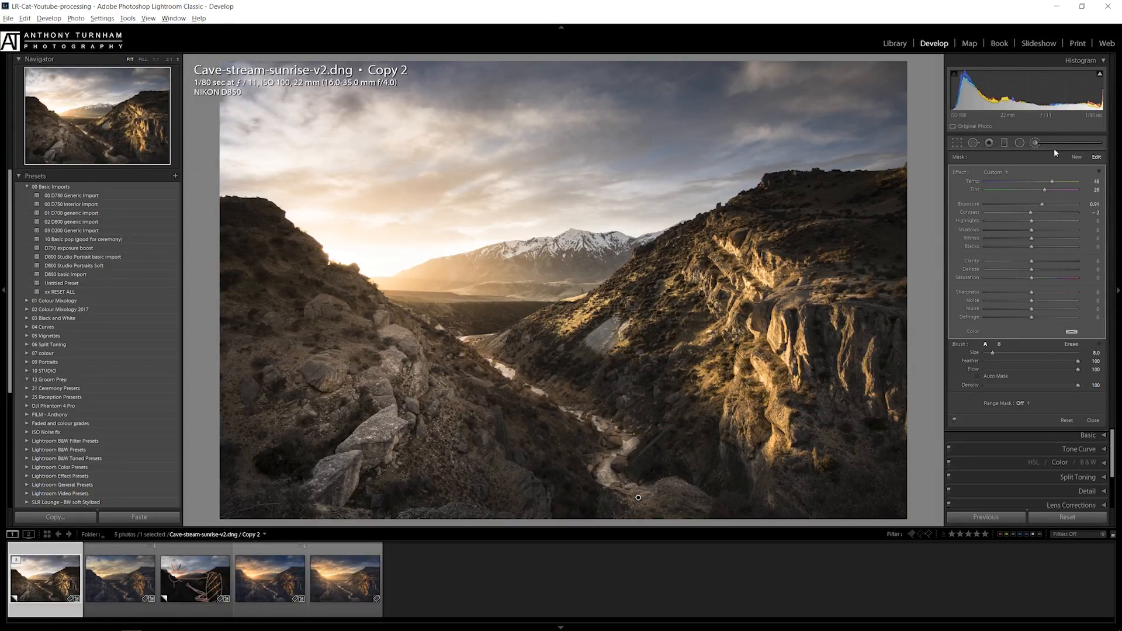
left_click(1036, 142)
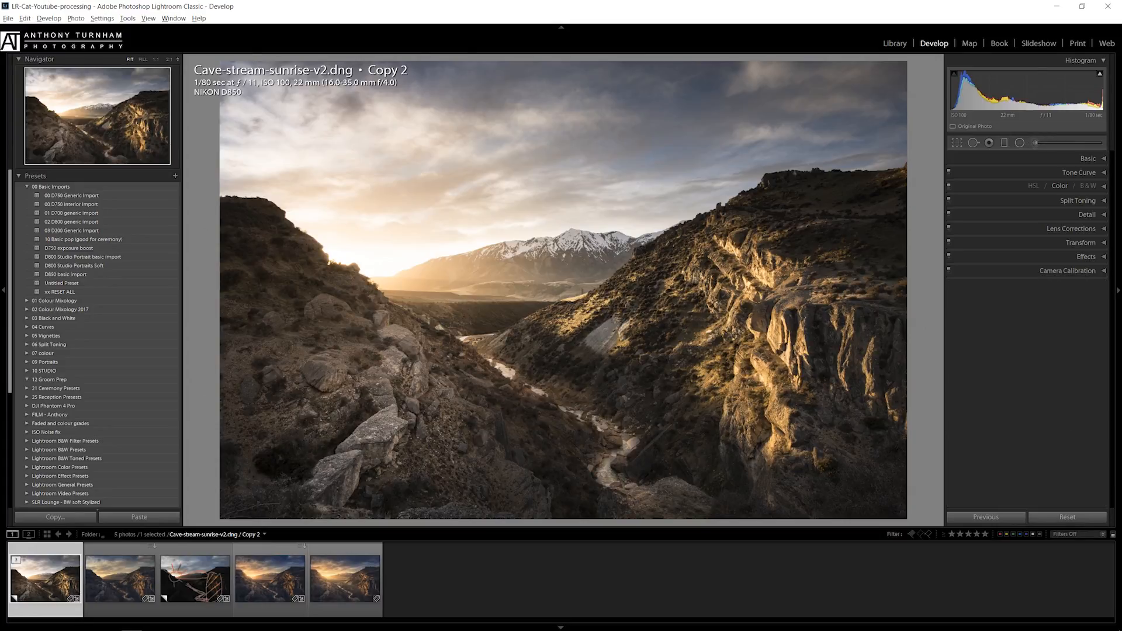
left_click(1097, 160)
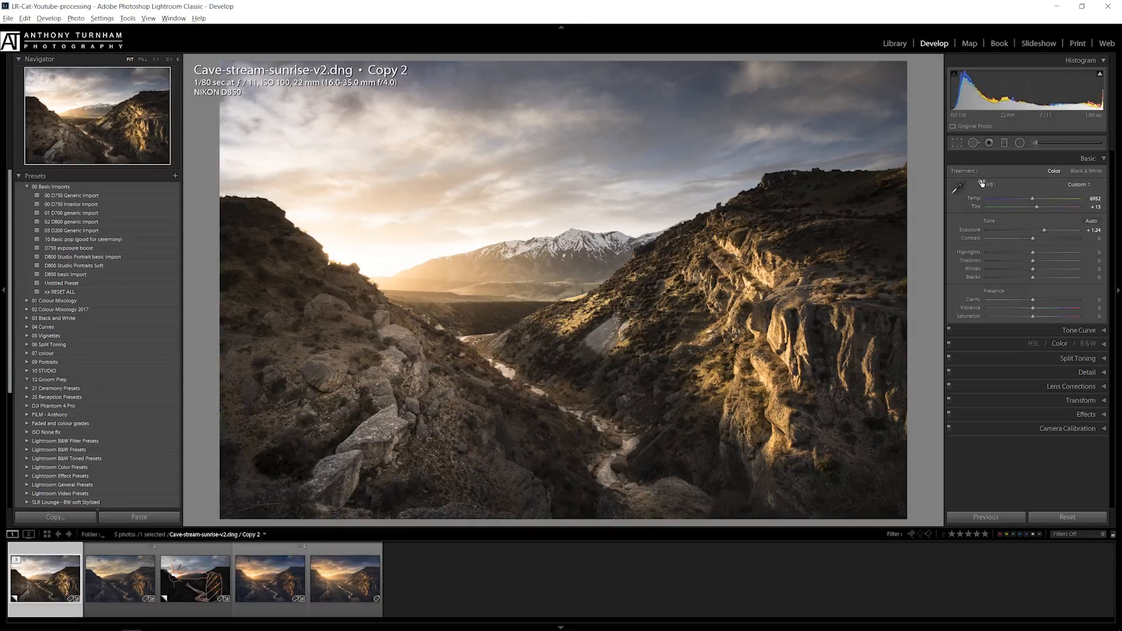
left_click(1079, 333)
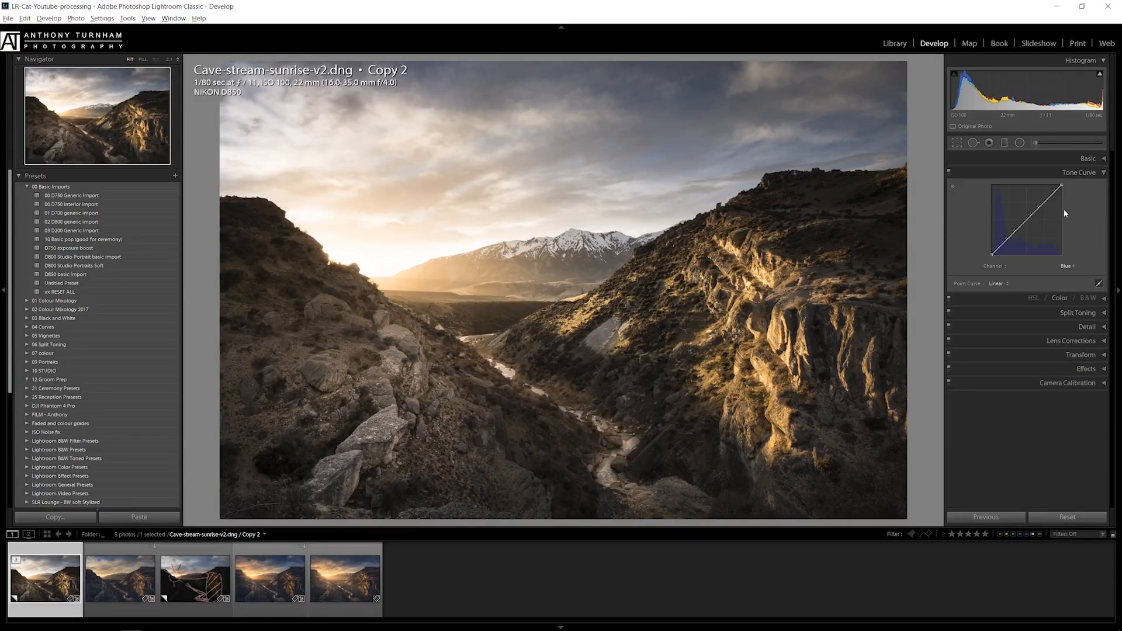
left_click(1080, 173)
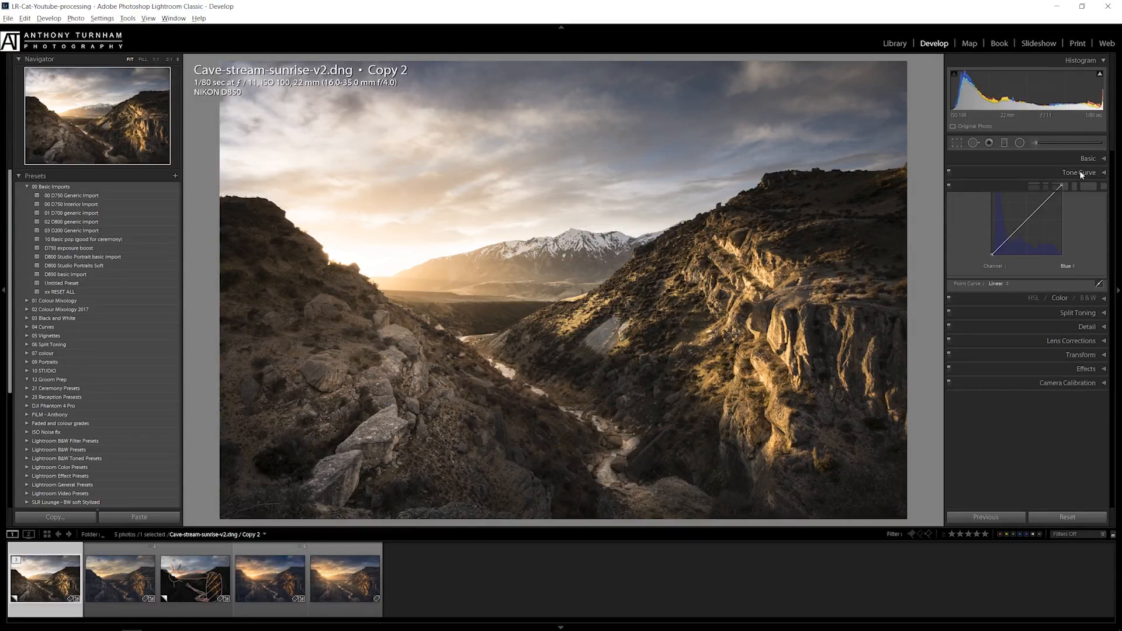
Set the whole photo's Contrast to +43, Highlights to -57 and Shadows to +34.
left_click(1088, 159)
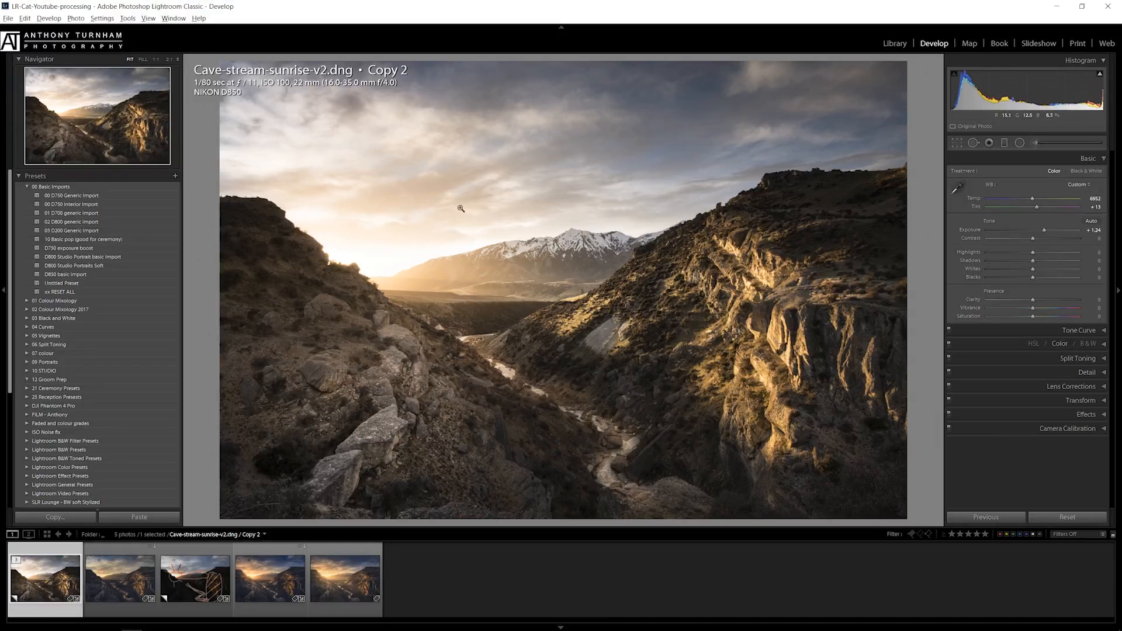
left_click(1046, 238)
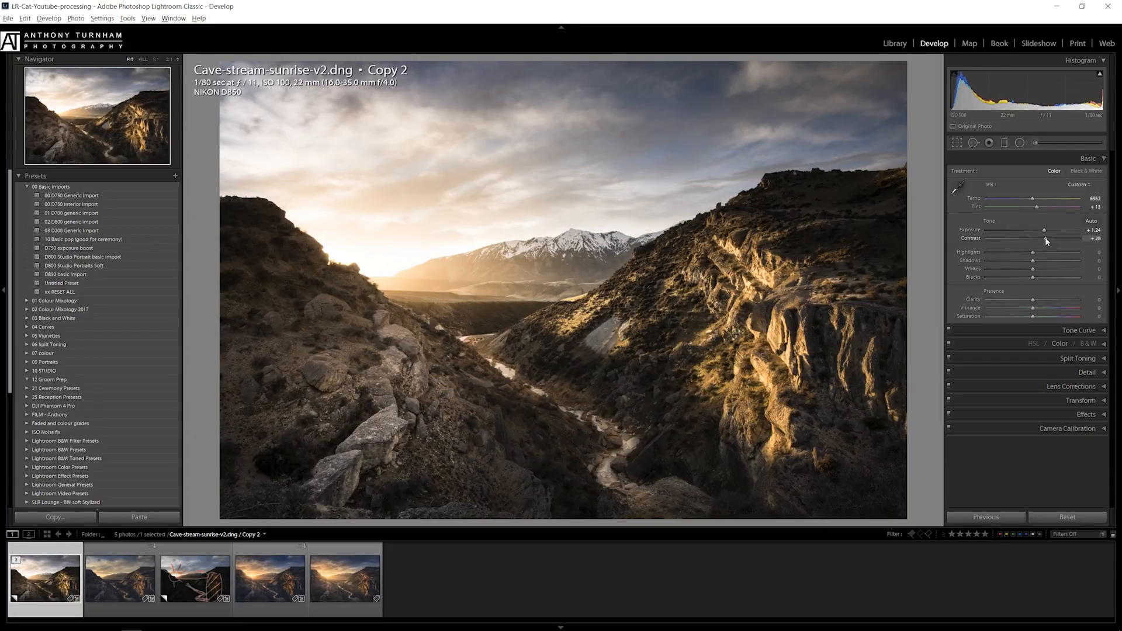
left_click_drag(1046, 239, 1052, 242)
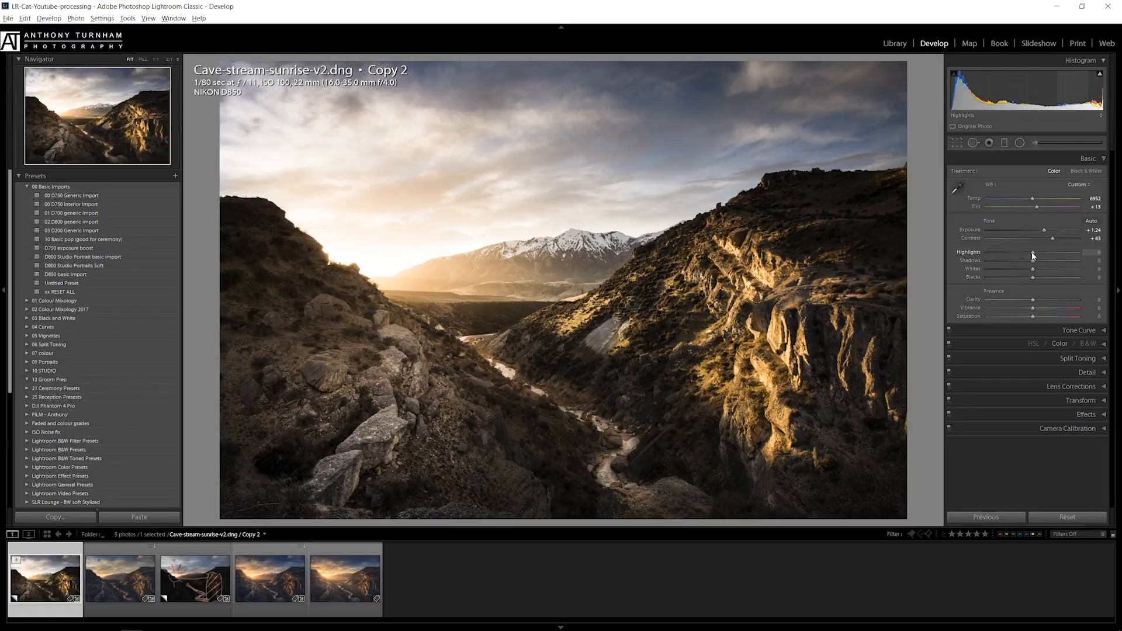
left_click_drag(1032, 254, 1005, 251)
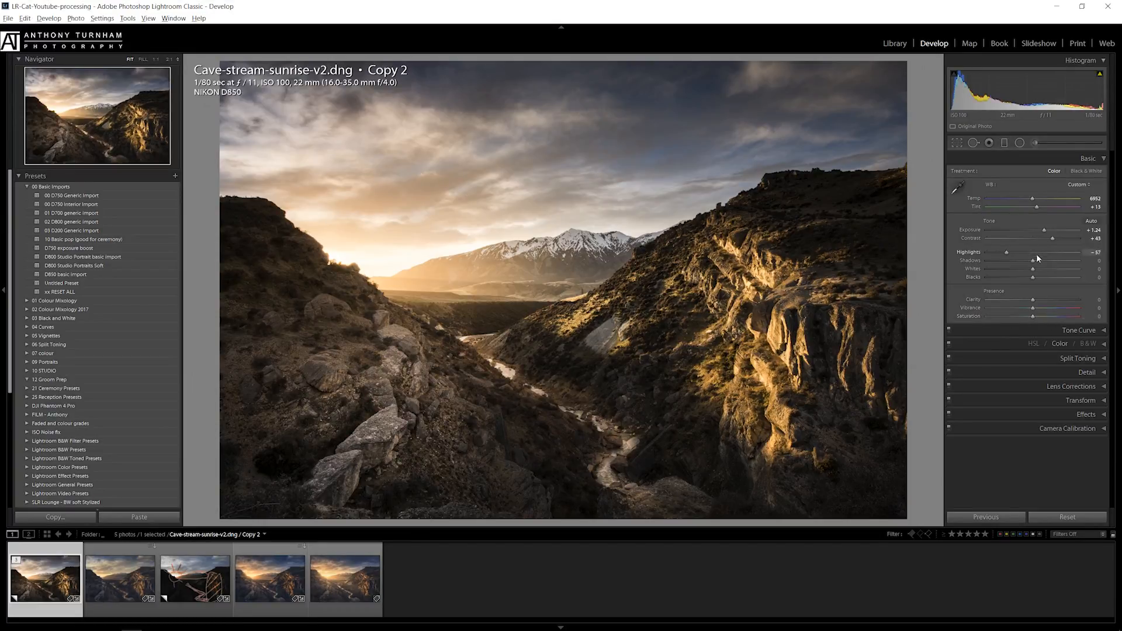
left_click_drag(1046, 262, 1081, 261)
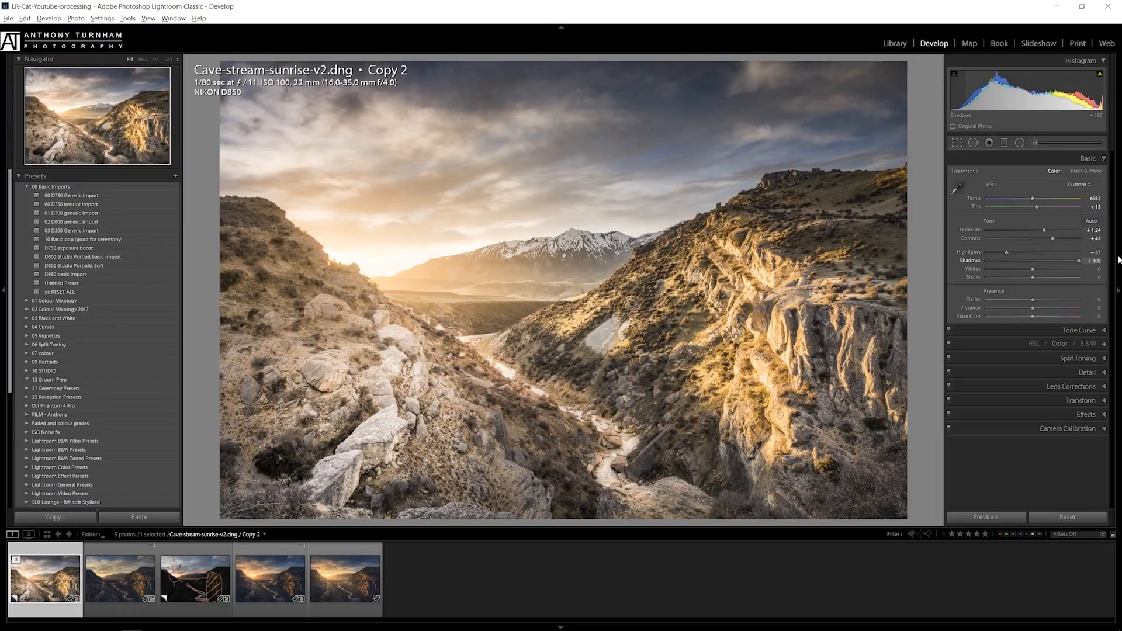
mouse_move(1071, 260)
left_mouse_down()
mouse_move(1036, 263)
mouse_move(1050, 263)
left_mouse_up()
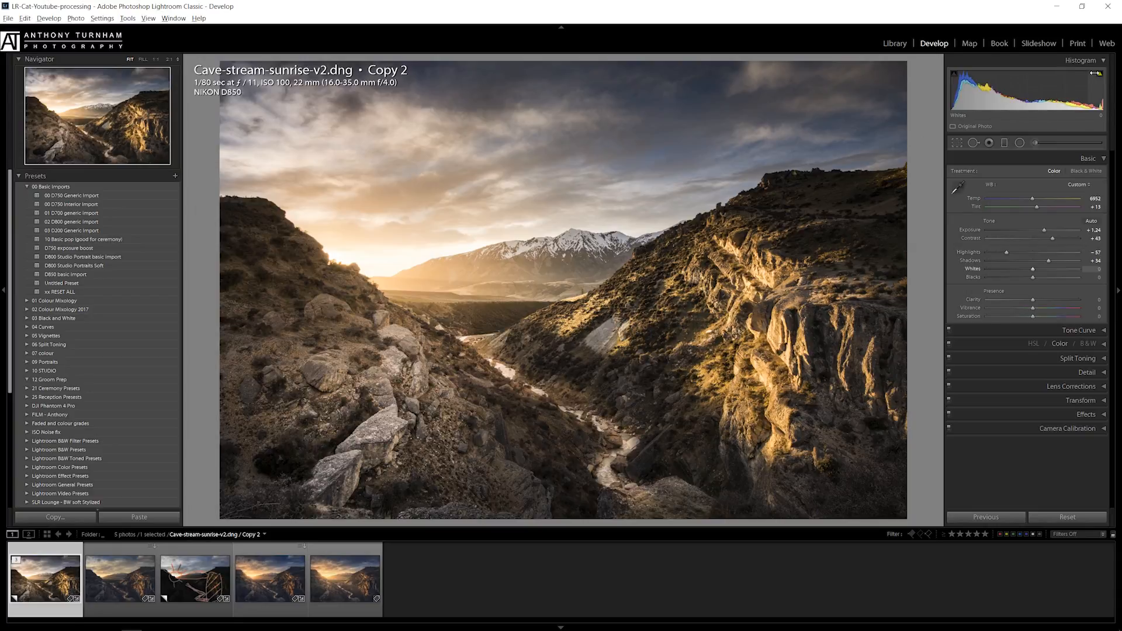
Check highlight clipping while setting the whole photo's Highlights to -68 and Whites to -23, with Blacks at 0.
mouse_move(1099, 79)
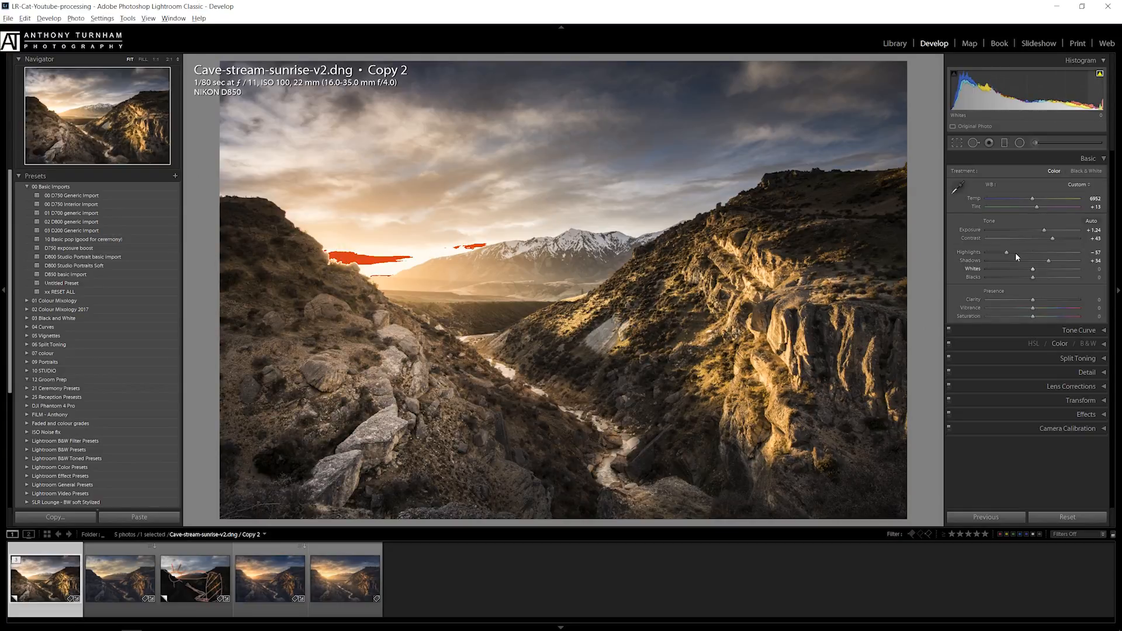
left_click_drag(1005, 251, 1000, 255)
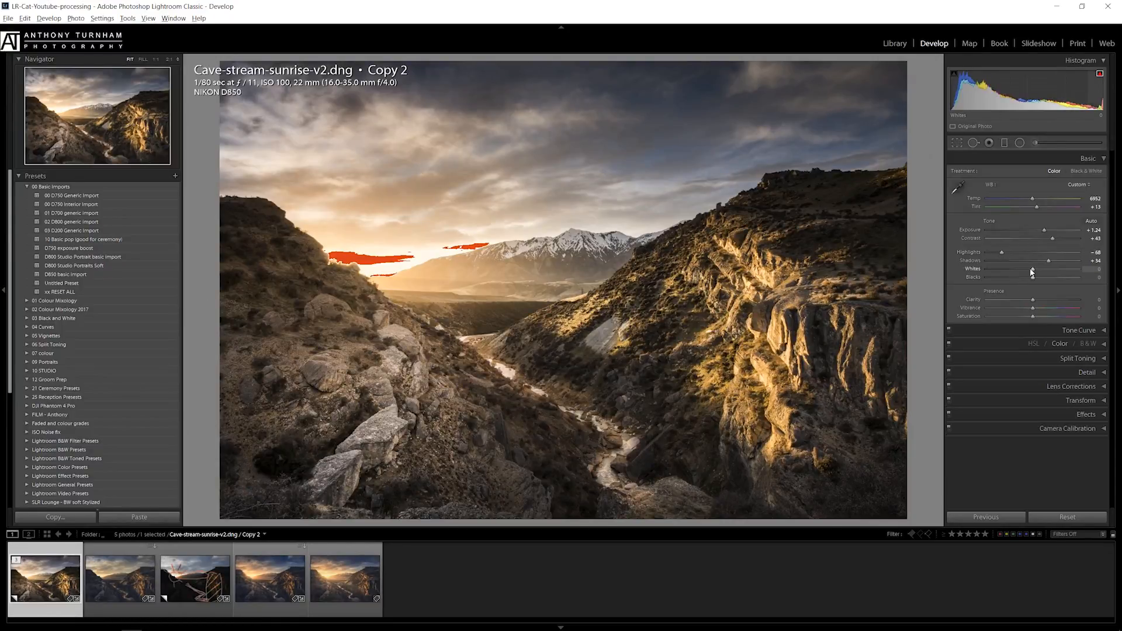
left_click_drag(1032, 271, 1025, 271)
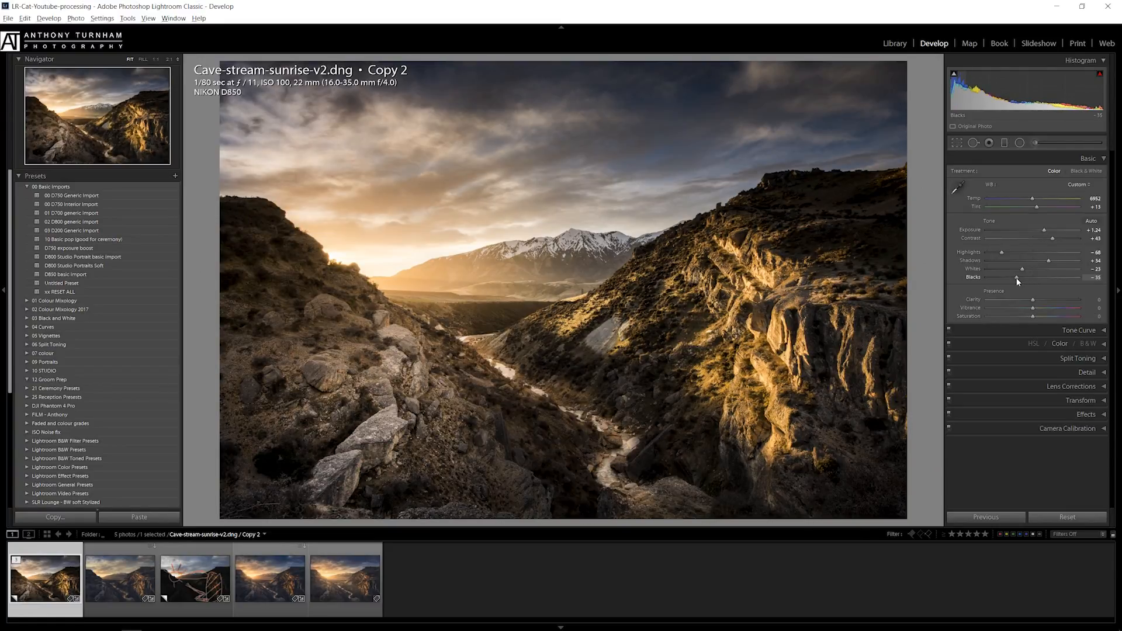
mouse_move(1017, 279)
left_mouse_down()
mouse_move(1041, 278)
mouse_move(1029, 279)
left_mouse_up()
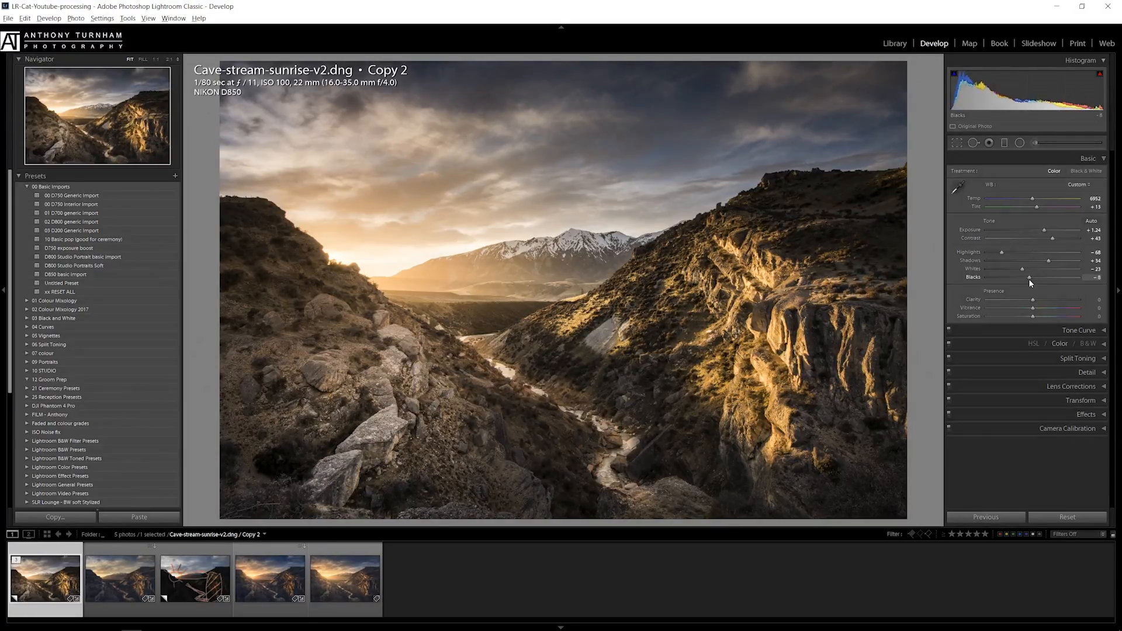
double_click(1032, 279)
Set the whole photo's Clarity to about +10, raise its Vibrance and slightly lower its Saturation.
left_click_drag(1033, 299, 1039, 299)
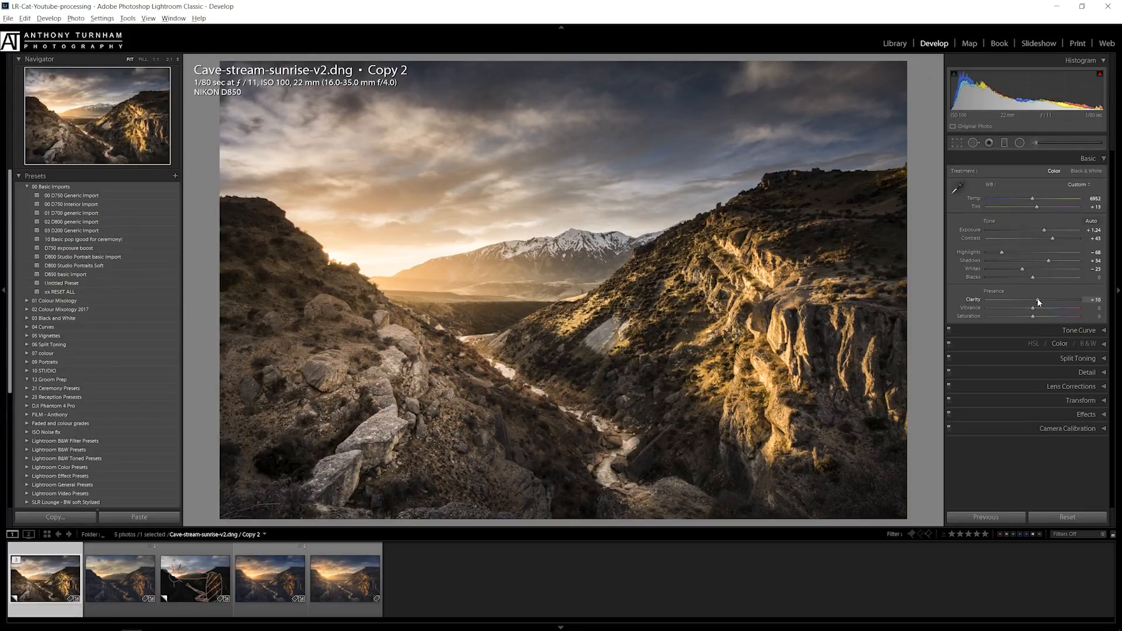
mouse_move(1038, 300)
left_mouse_down()
mouse_move(1086, 302)
mouse_move(1037, 300)
left_mouse_up()
mouse_move(1042, 307)
left_mouse_down()
mouse_move(1074, 307)
mouse_move(1027, 308)
mouse_move(1093, 316)
mouse_move(1043, 319)
mouse_move(1068, 312)
mouse_move(1055, 313)
left_mouse_up()
left_click_drag(1050, 311, 1054, 311)
left_click_drag(1028, 319, 1026, 319)
Shift the colour adjustment's Orange Hue to -13 and Yellow Hue to -31 to warm the rocks and sky.
left_click(1059, 344)
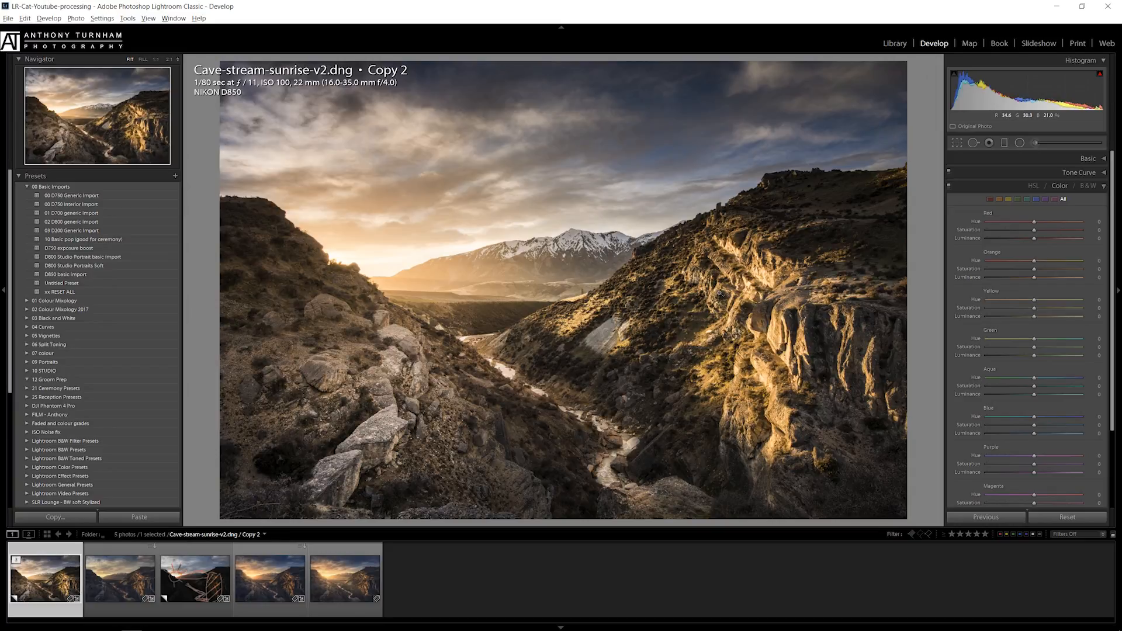
left_click(739, 345)
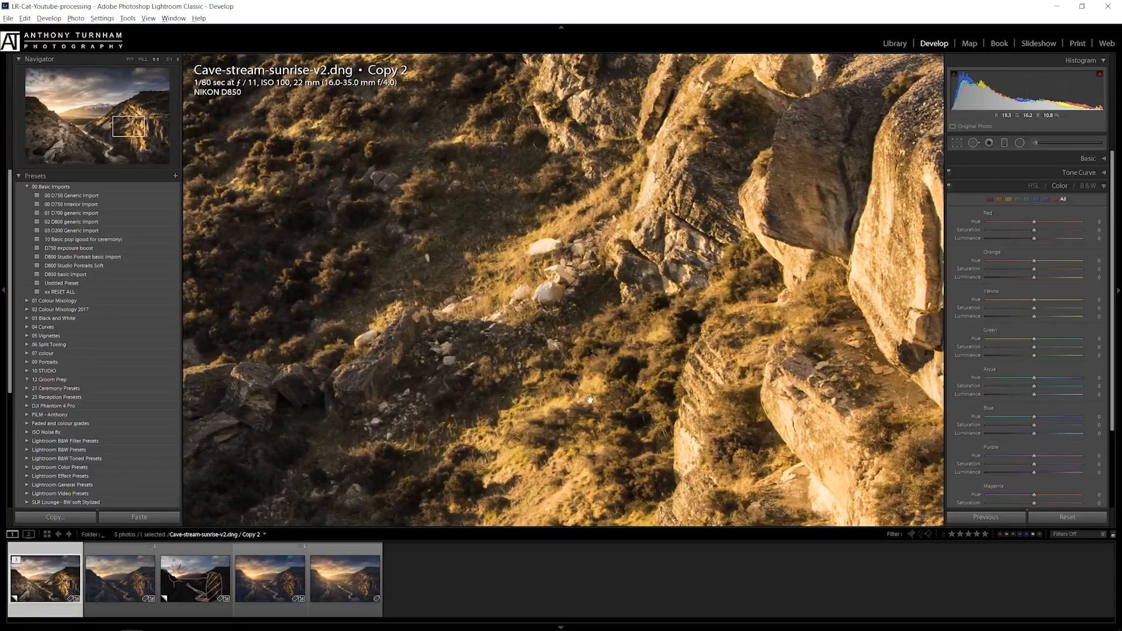
left_click(594, 399)
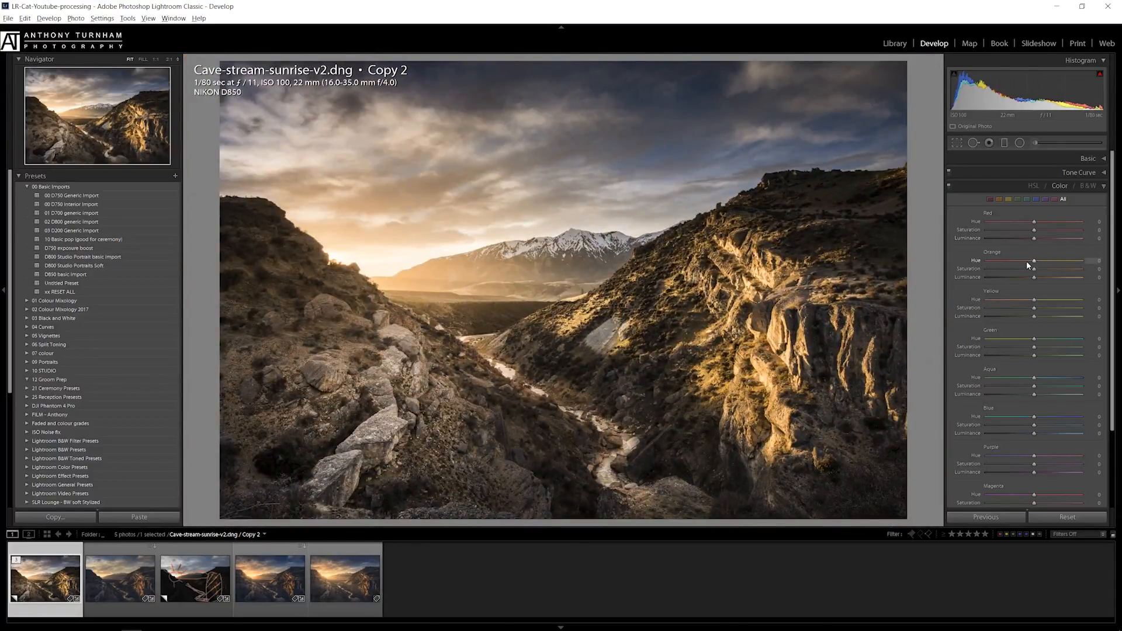
left_click_drag(1034, 264, 1026, 265)
left_click_drag(1027, 263, 1029, 263)
left_click(1103, 186)
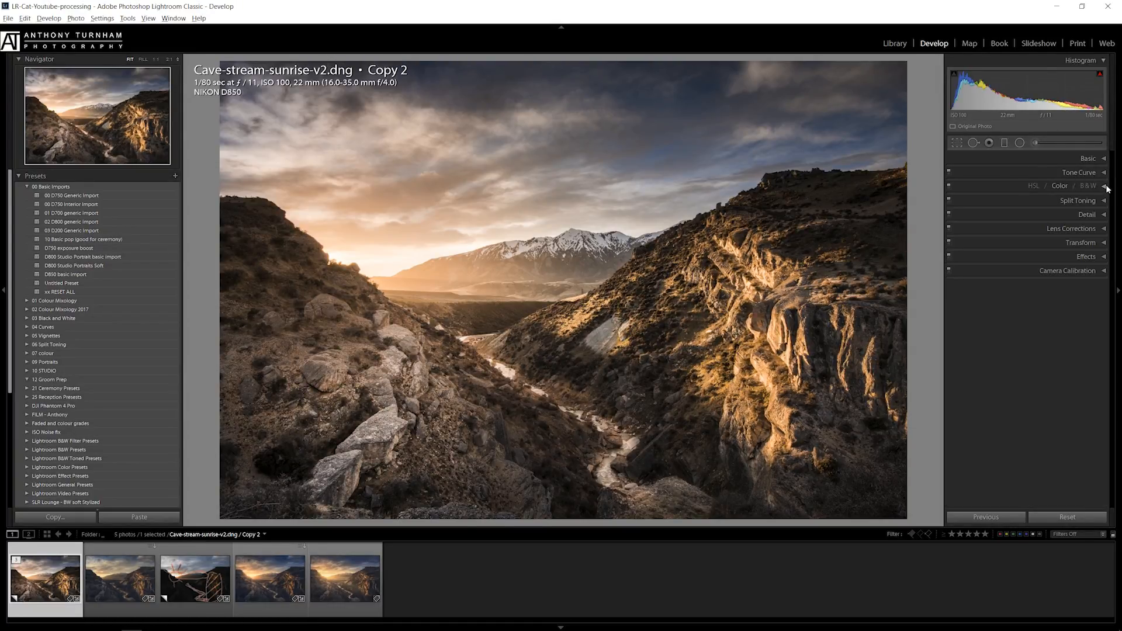
left_click(1104, 186)
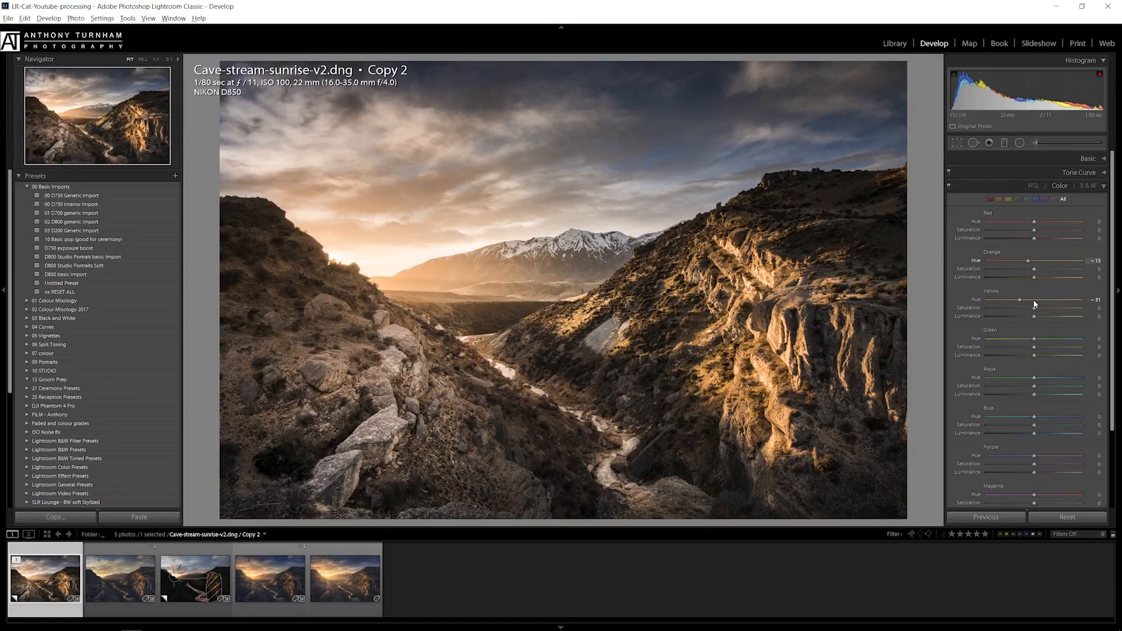
Strengthen the blues with Saturation about +27 and Luminance about +61.
scroll(1109, 356, "down", 1)
scroll(1108, 356, "down", 1)
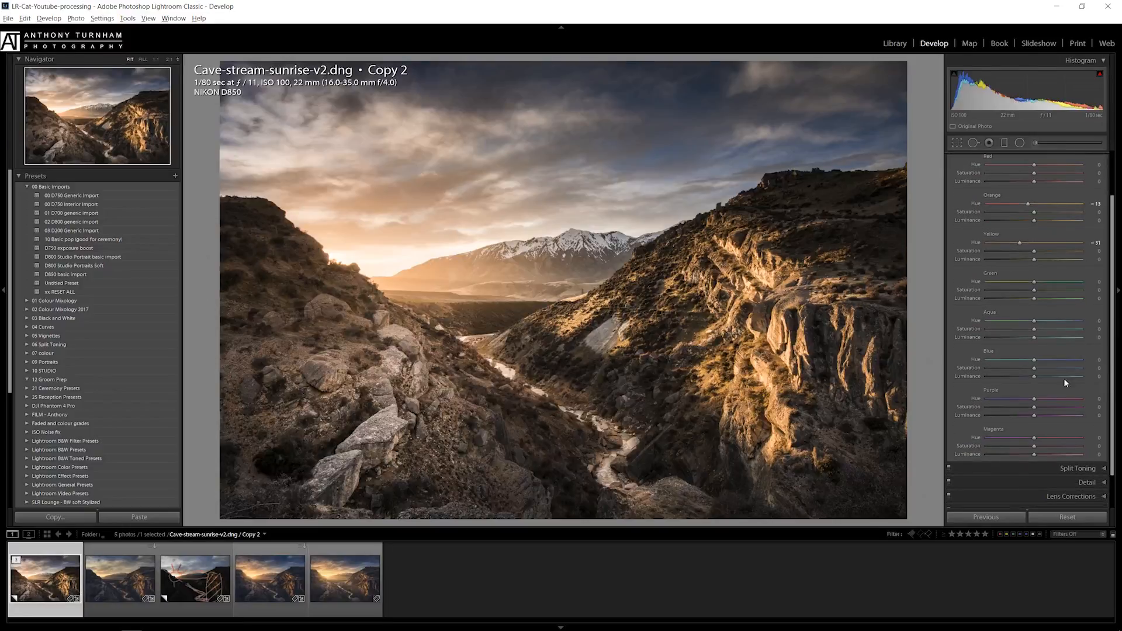
left_click(1050, 368)
left_click_drag(1050, 370, 1047, 370)
left_click(1060, 376)
mouse_move(1074, 379)
left_mouse_down()
mouse_move(1050, 378)
mouse_move(1082, 387)
mouse_move(1065, 385)
left_mouse_up()
Split-tone the photo with highlights at Hue 37 and Saturation 22, and shadows at Hue 246 and Saturation 16.
left_click(1079, 469)
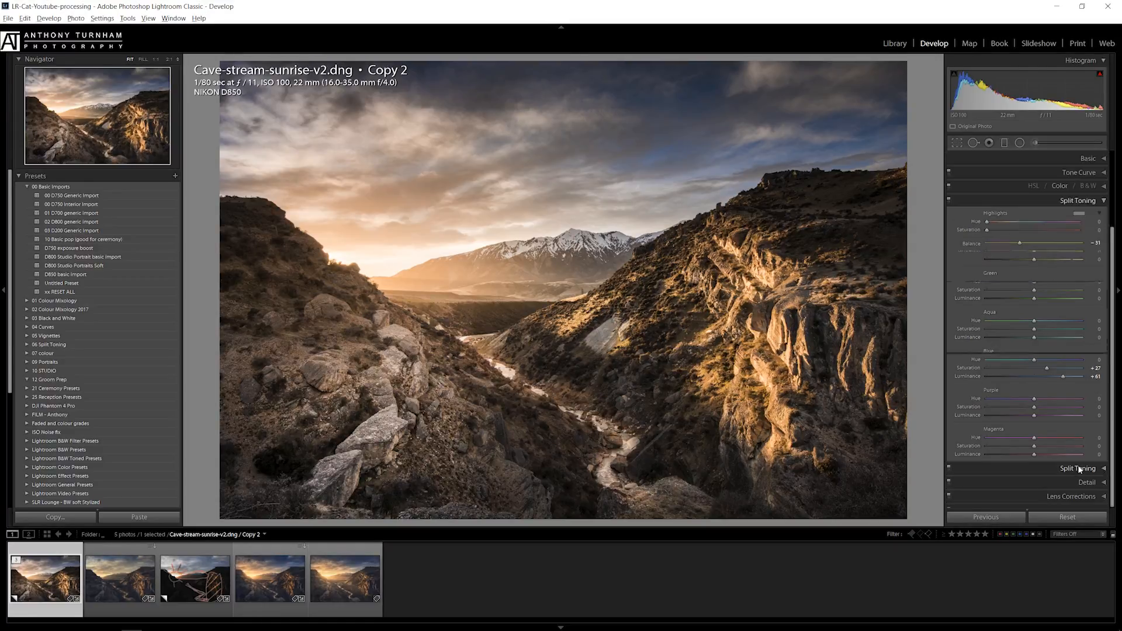
left_click(1079, 213)
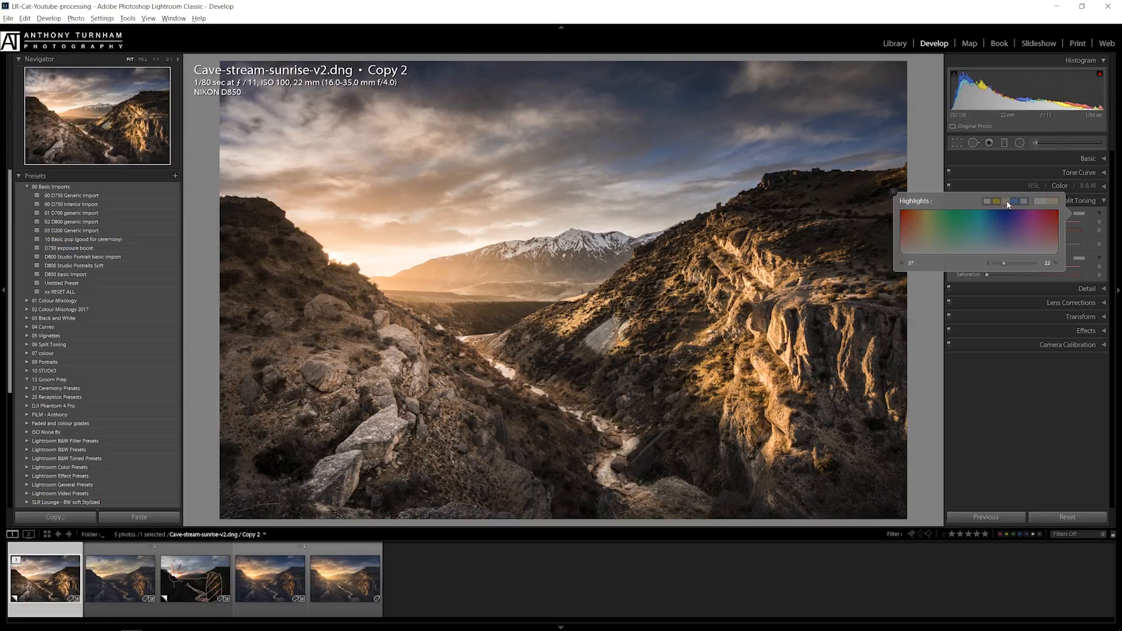
left_click_drag(1011, 243, 805, 267)
left_click(1080, 257)
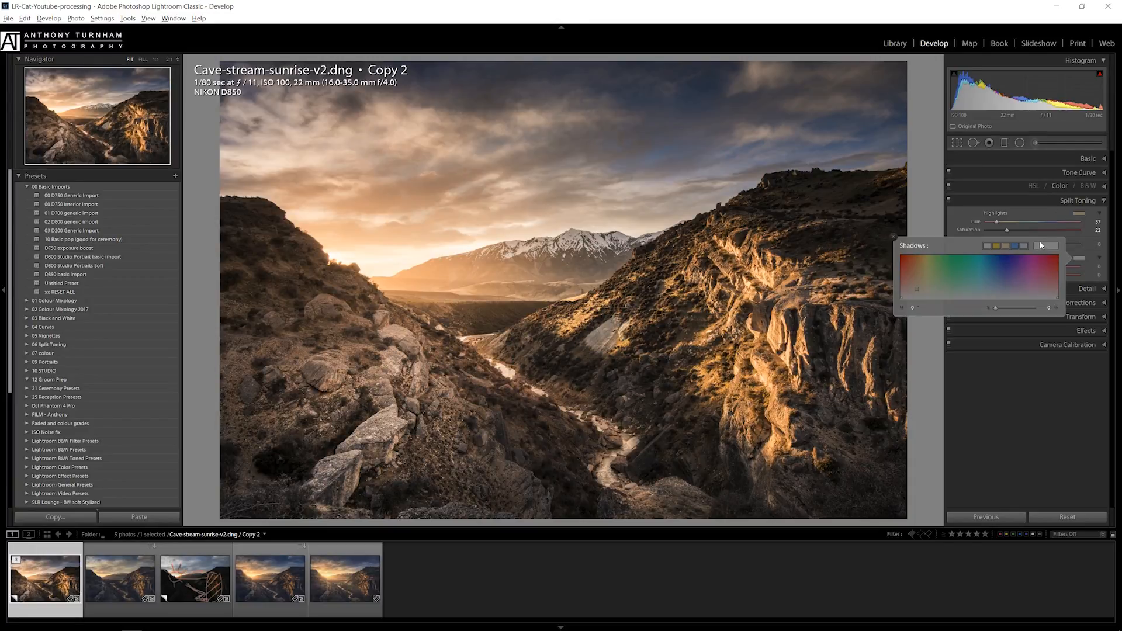
left_click(994, 294)
mouse_move(994, 293)
left_mouse_down()
mouse_move(982, 275)
mouse_move(972, 283)
mouse_move(1026, 288)
mouse_move(1008, 292)
left_mouse_up()
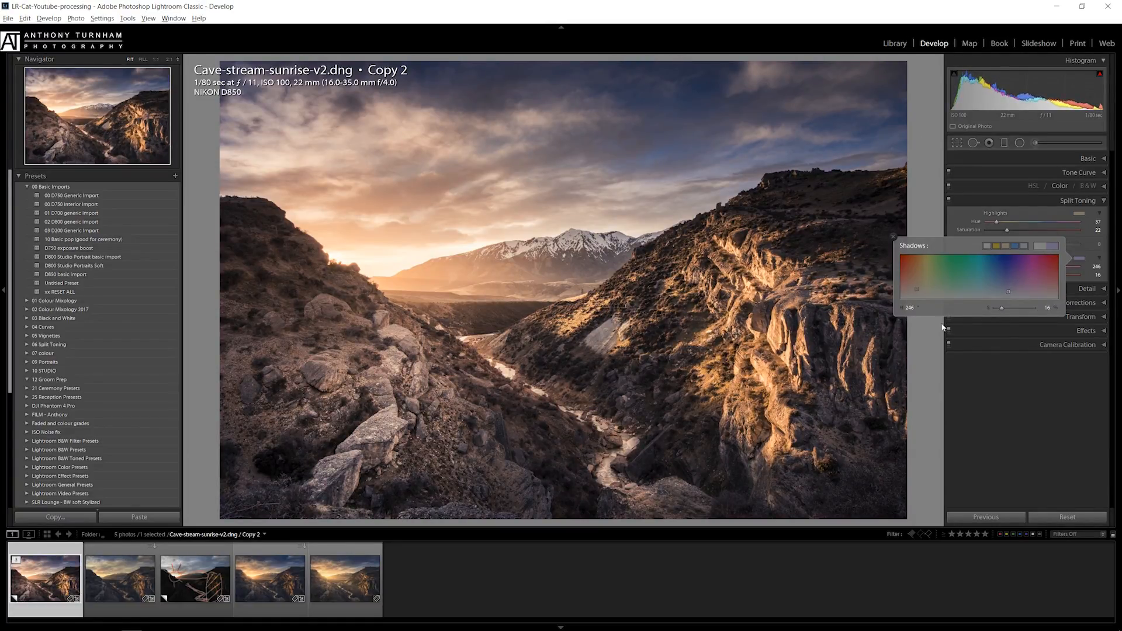
left_click(986, 366)
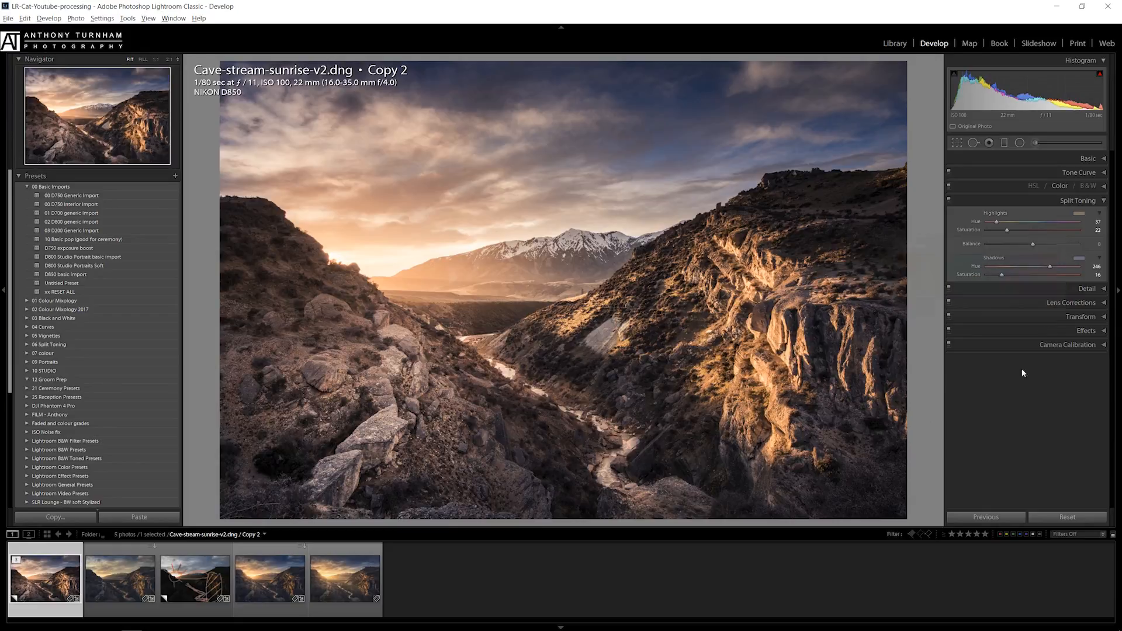
Sharpen the photo at 1:1 with Amount about 91 and Radius 1.5, and add slight Luminance noise reduction.
left_click(1086, 288)
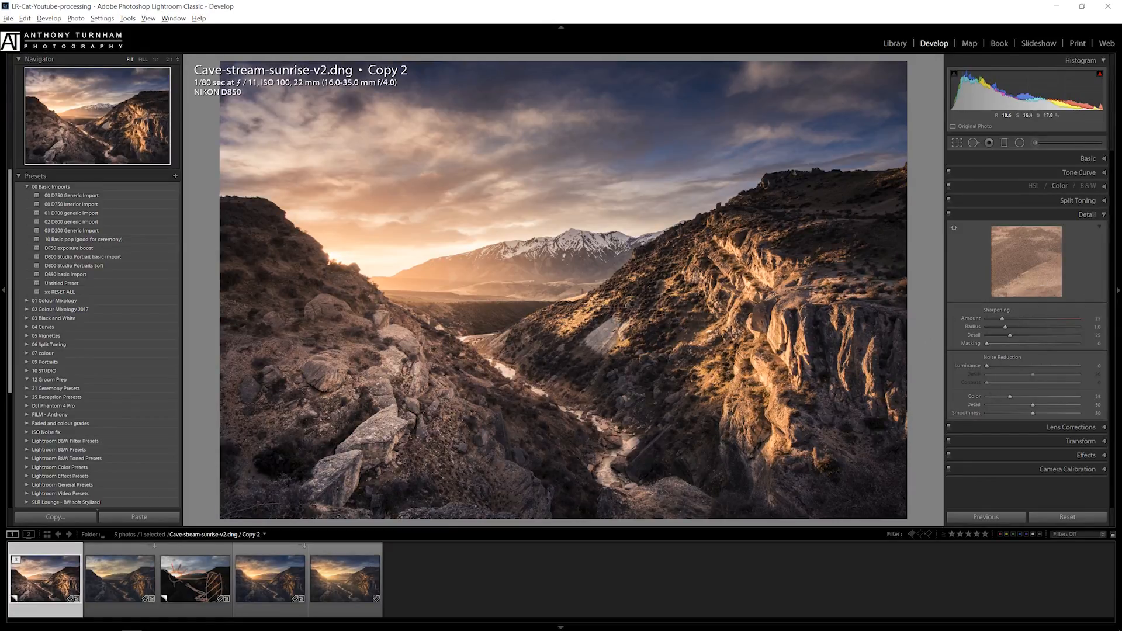
left_click(764, 257)
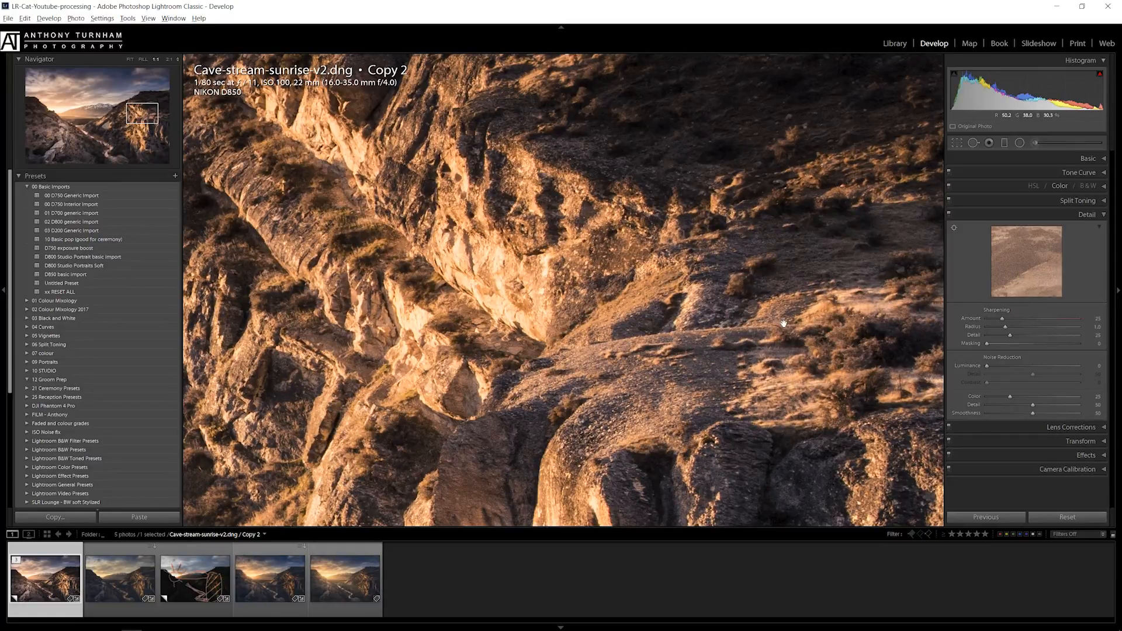
left_click_drag(664, 285, 567, 316)
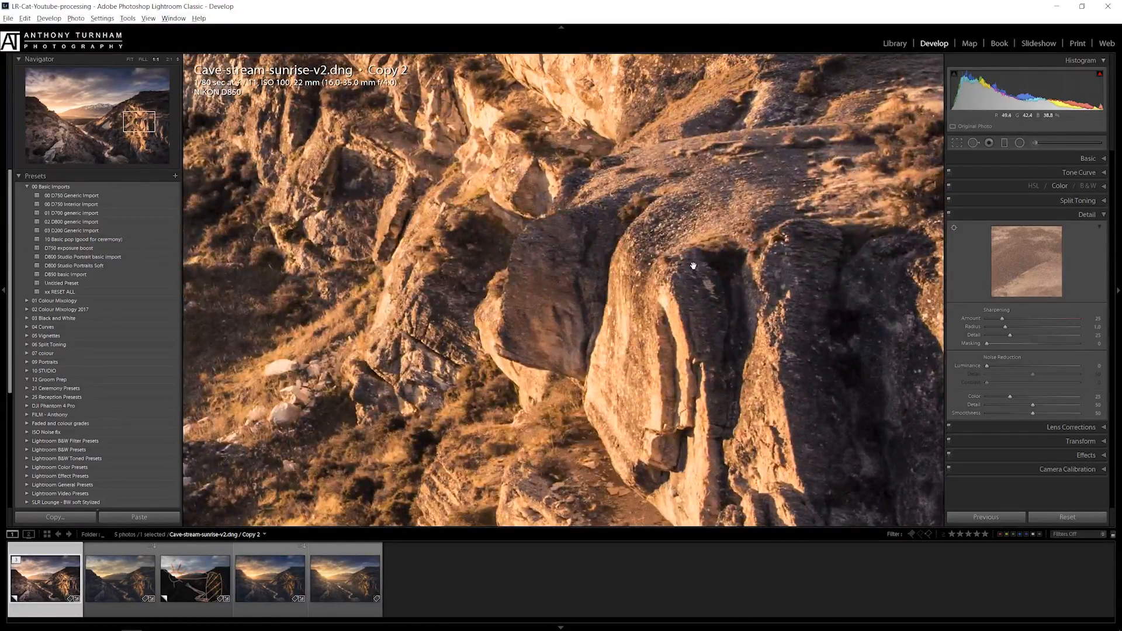
left_click_drag(694, 266, 644, 328)
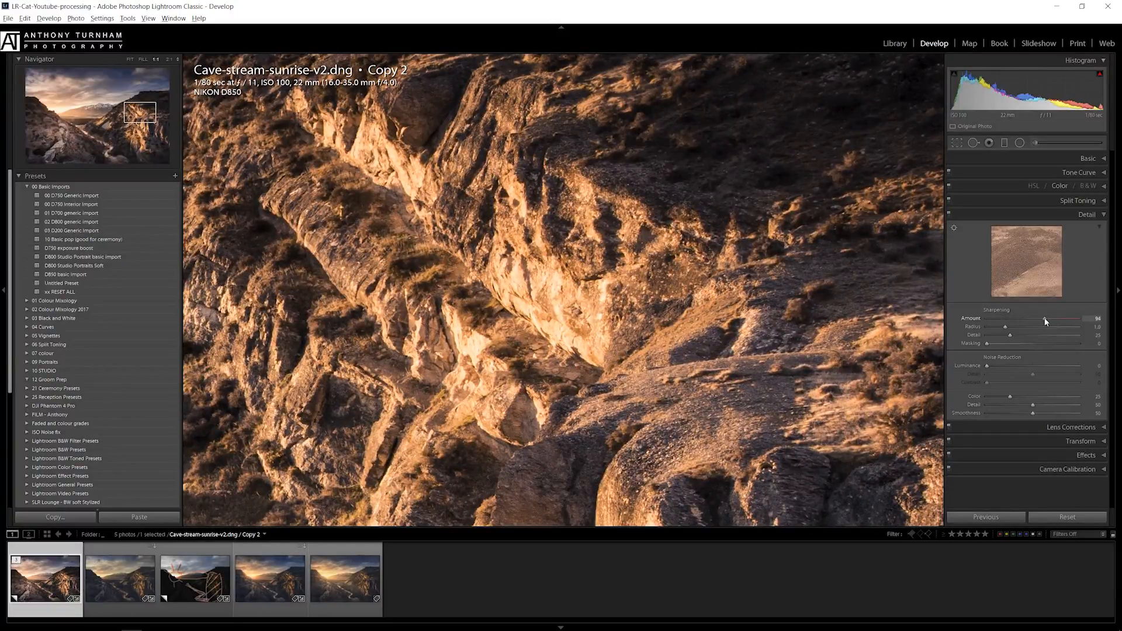
left_click_drag(1045, 321, 1049, 322)
left_click(1022, 329)
left_click_drag(608, 210, 783, 560)
left_click_drag(434, 426, 793, 167)
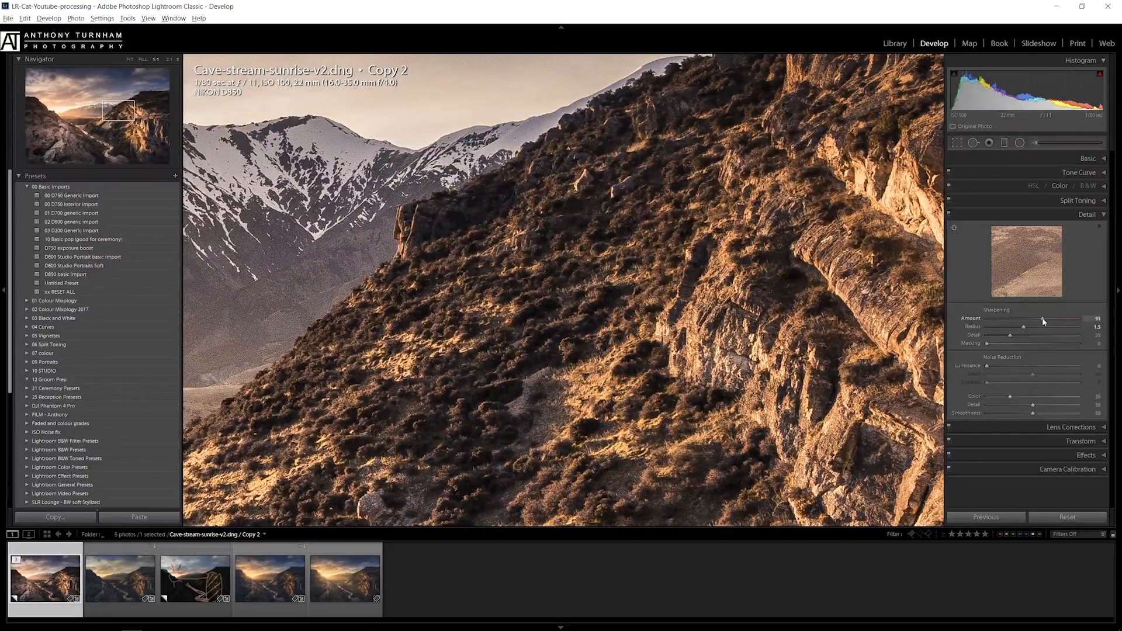
left_click(999, 366)
Enable Remove Chromatic Aberration and compare it off and on along the sunlit rocks near the photo's lower-right corner.
left_click(1081, 428)
left_click(963, 254)
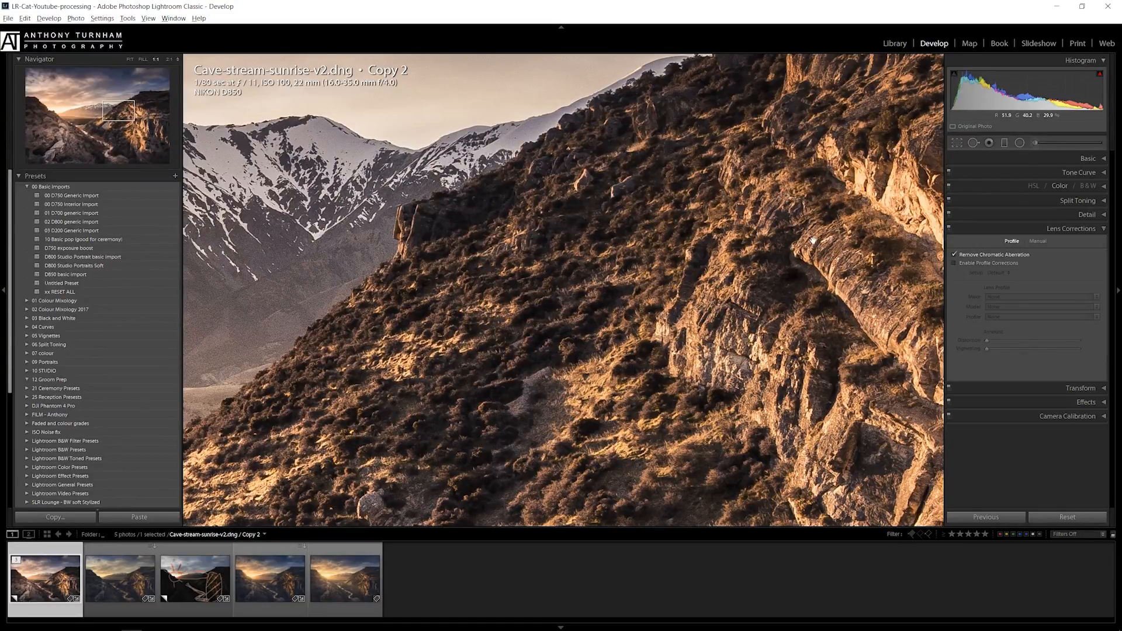
left_click_drag(854, 488, 761, 368)
left_click_drag(803, 420, 249, 81)
left_click_drag(900, 467, 348, 154)
left_click_drag(519, 189, 521, 95)
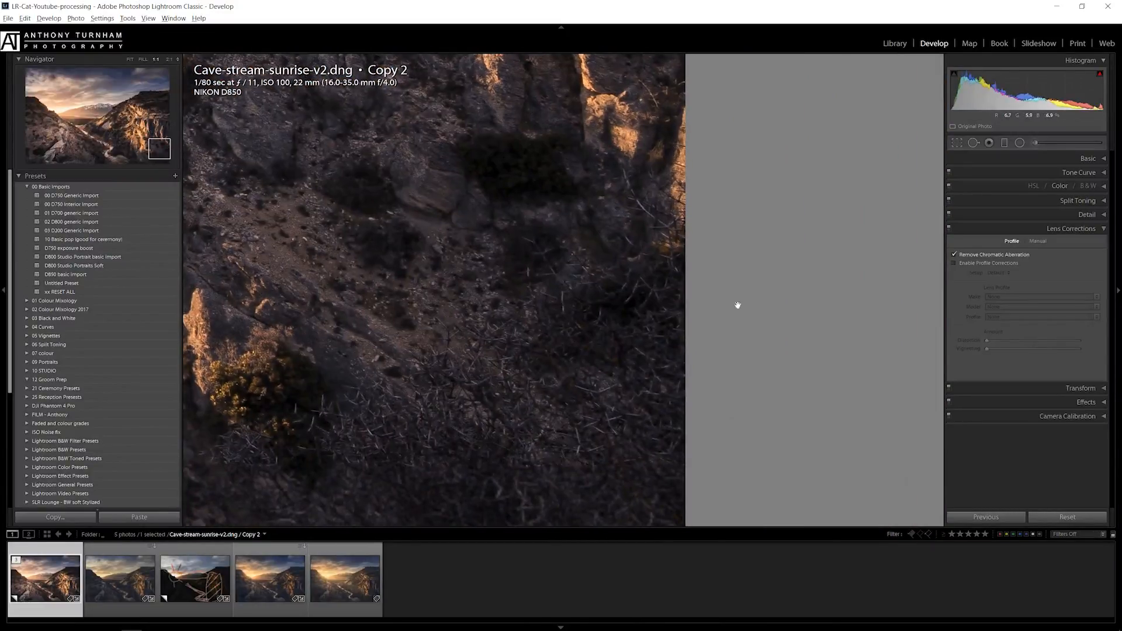
left_click_drag(737, 305, 660, 219)
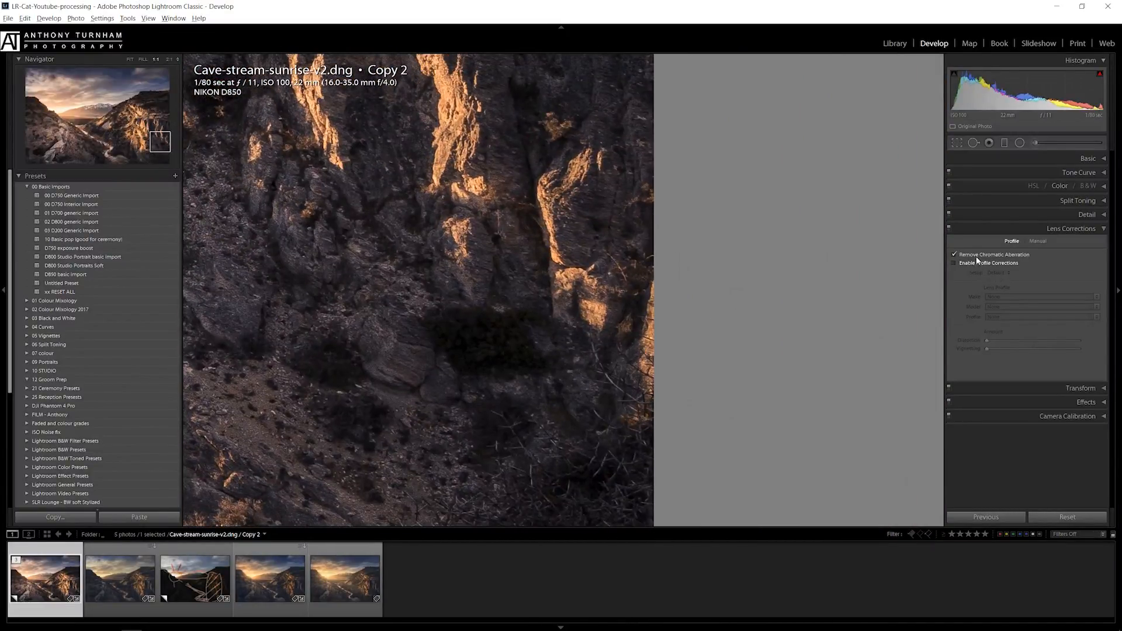
left_click(955, 255)
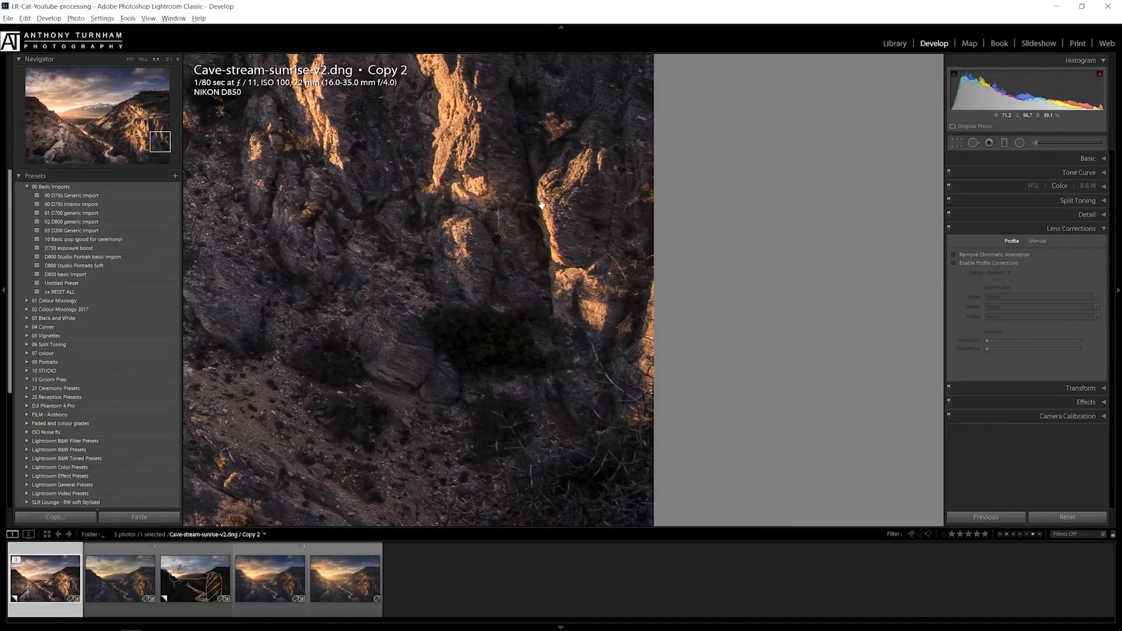
left_click(953, 255)
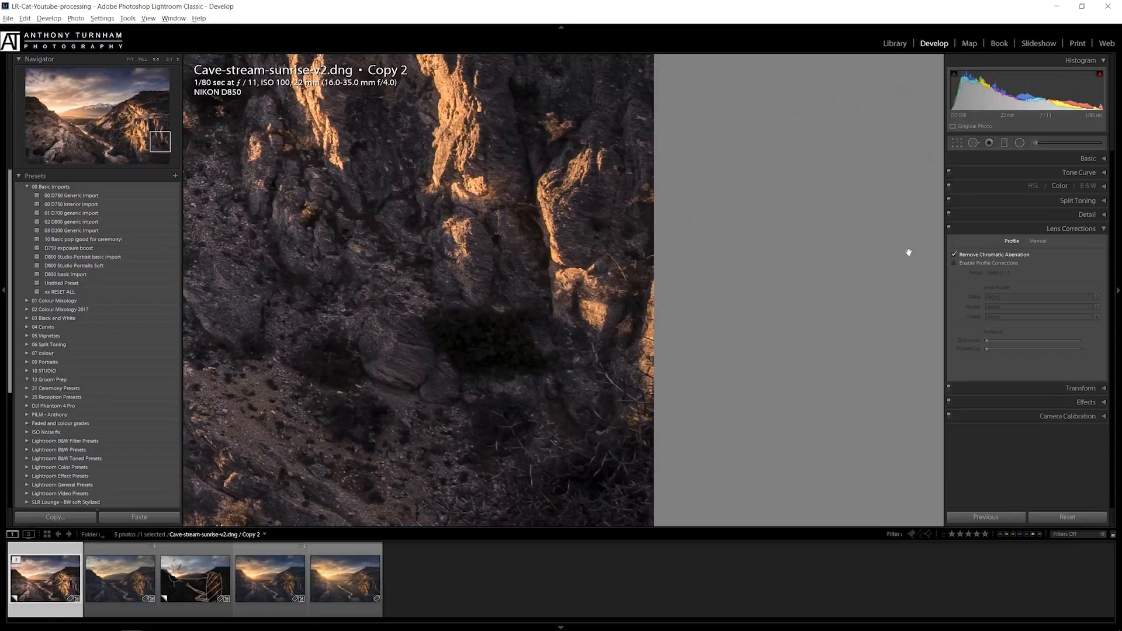
left_click_drag(679, 381, 653, 305)
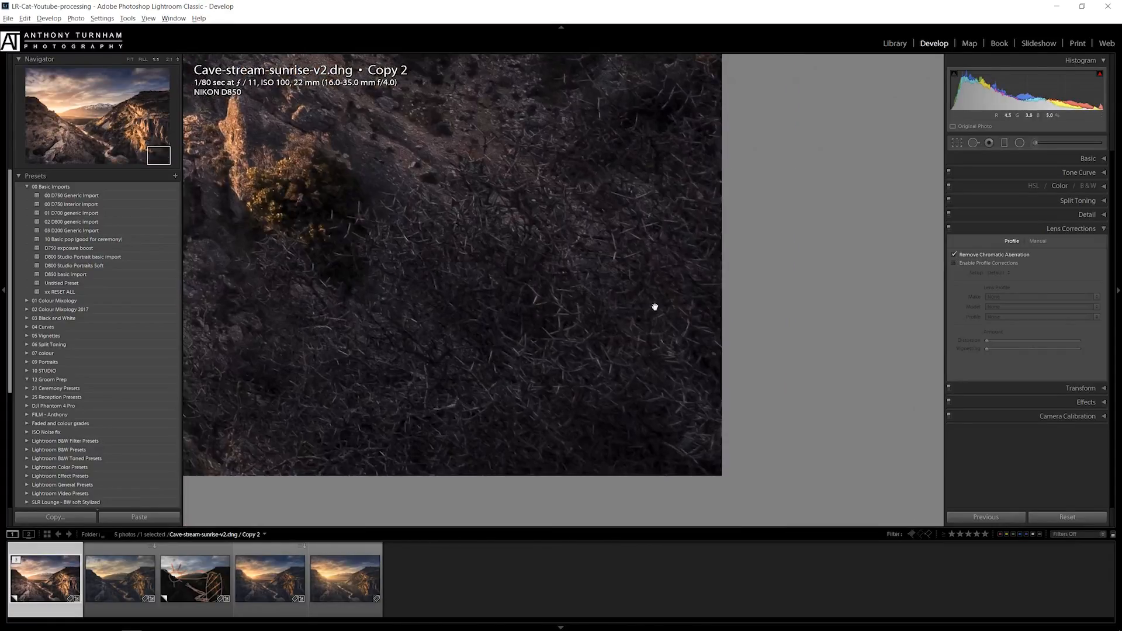
Try the lens profile corrections while viewing the whole photo.
left_click(972, 255)
left_click(386, 288)
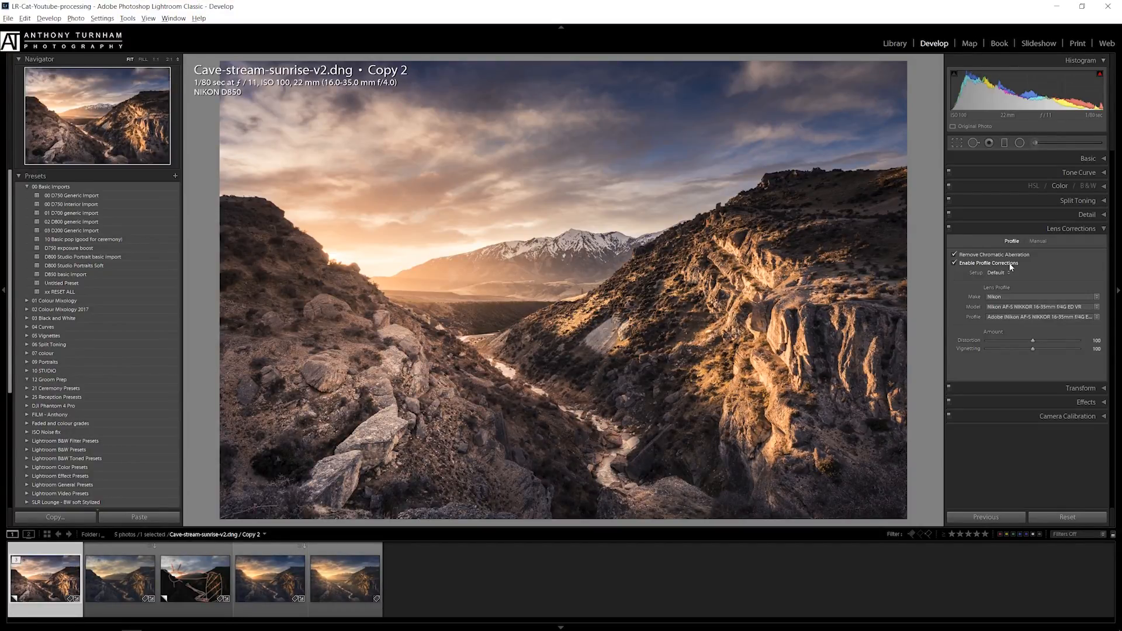
left_click(1010, 266)
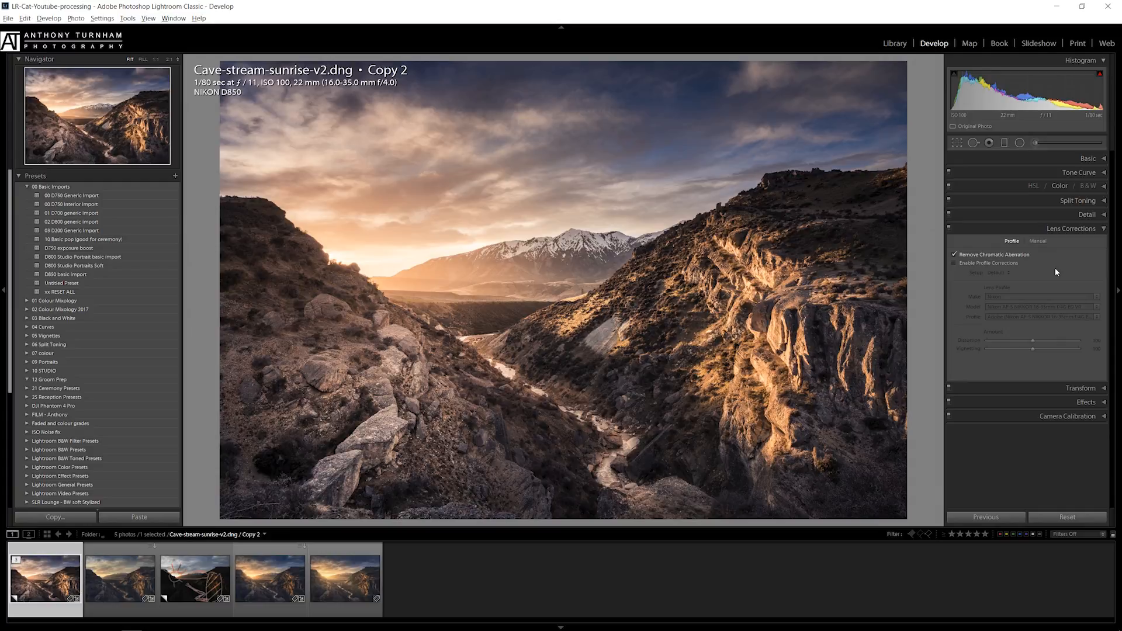
Review the profiles available for the photo's camera calibration, leaving Adobe Standard selected.
left_click(1082, 418)
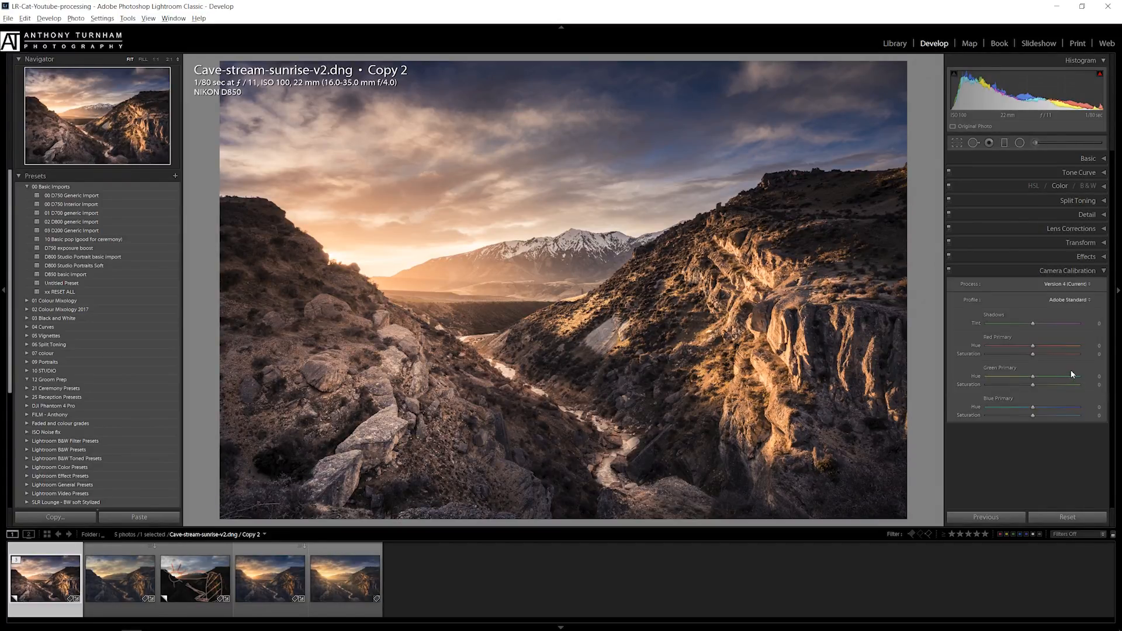
left_click(1080, 299)
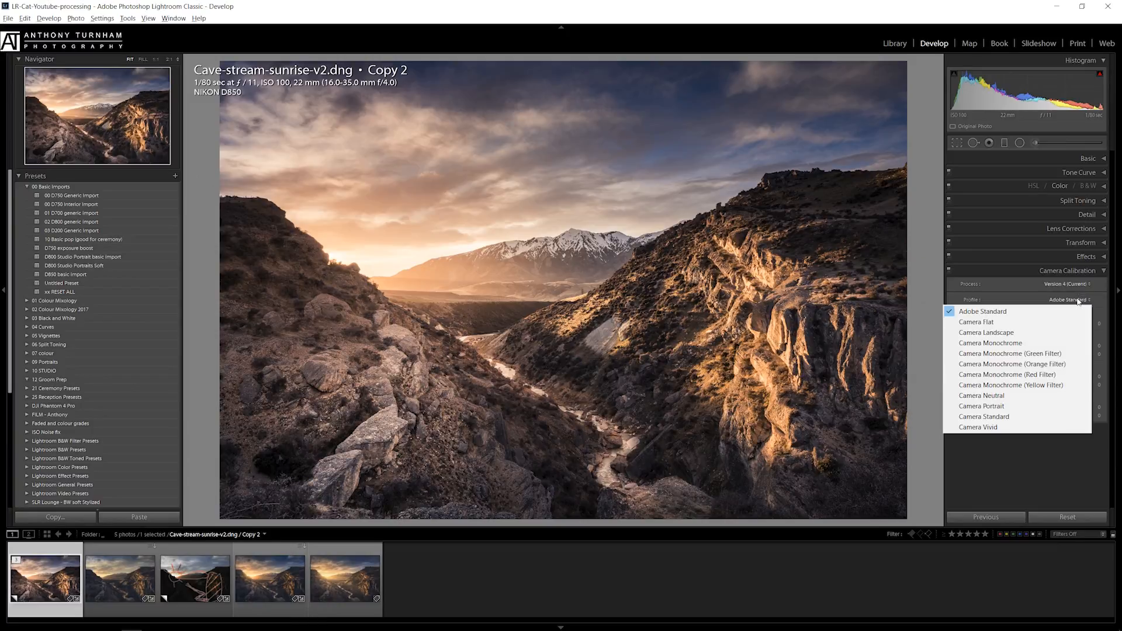
left_click(1098, 304)
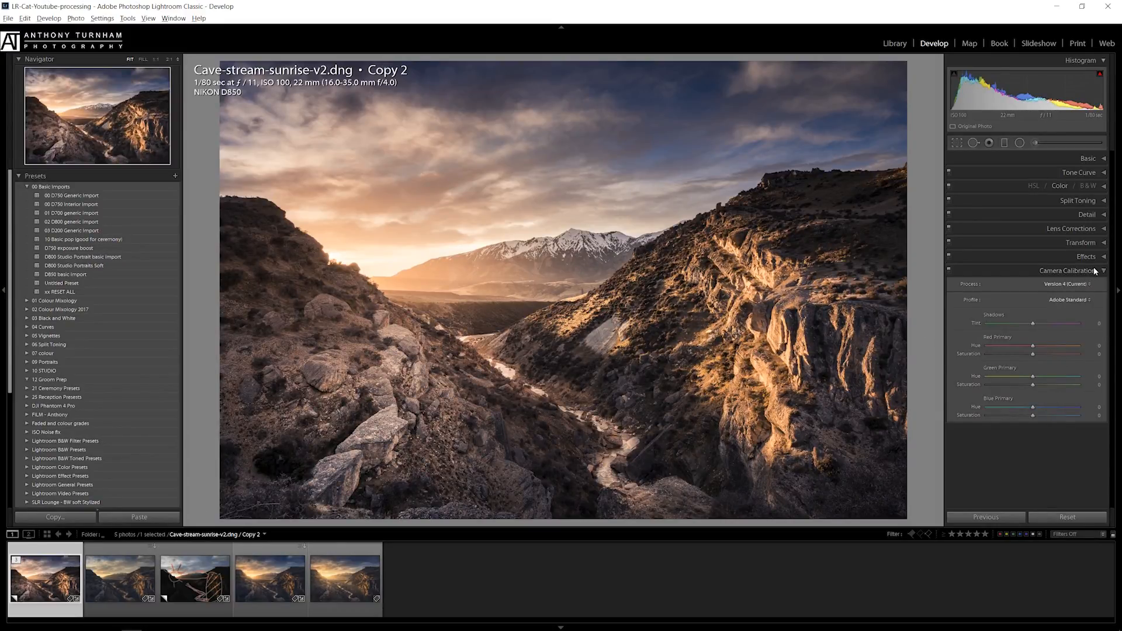
left_click(1075, 270)
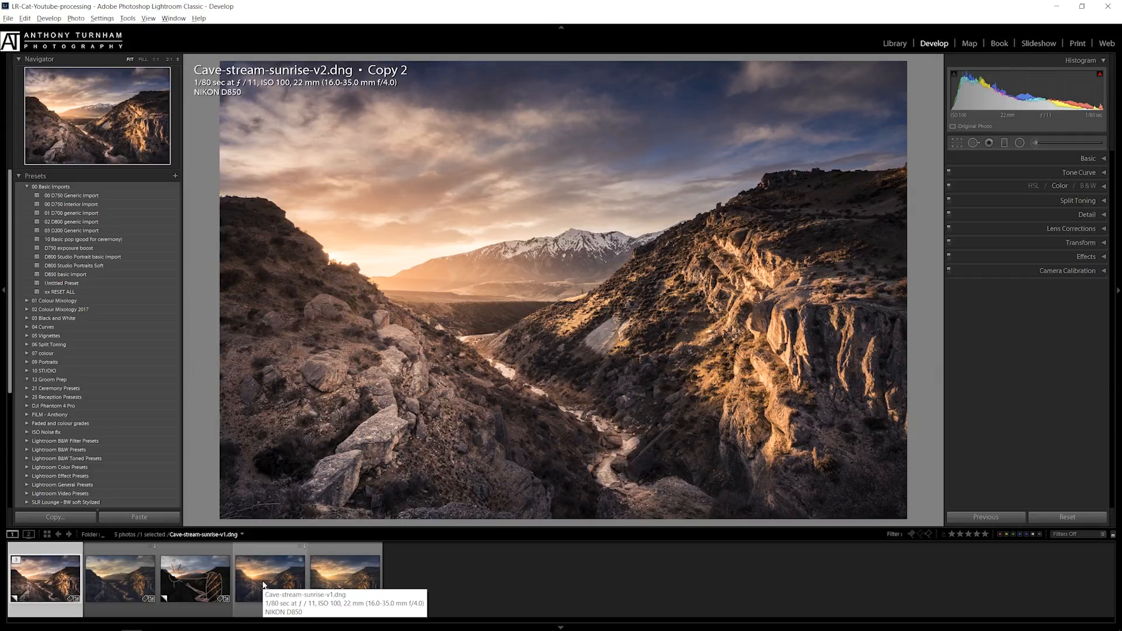
Compare the finished Copy 2 side by side with Cave-stream-sunrise-v1.dng in Survey view.
left_click(284, 585, "ctrl")
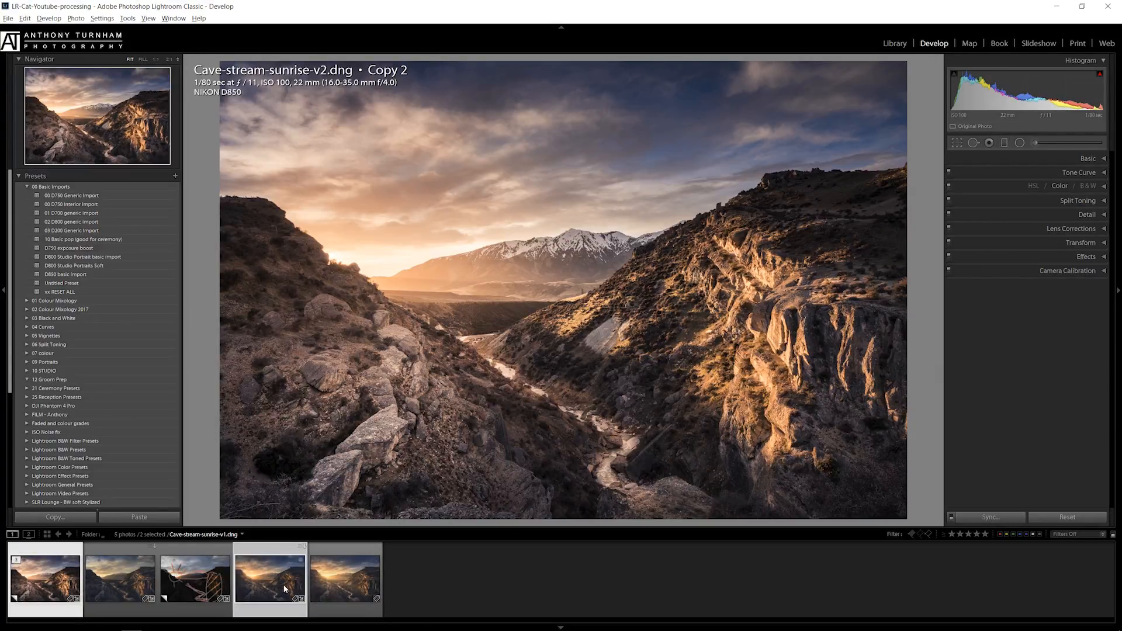
key("n")
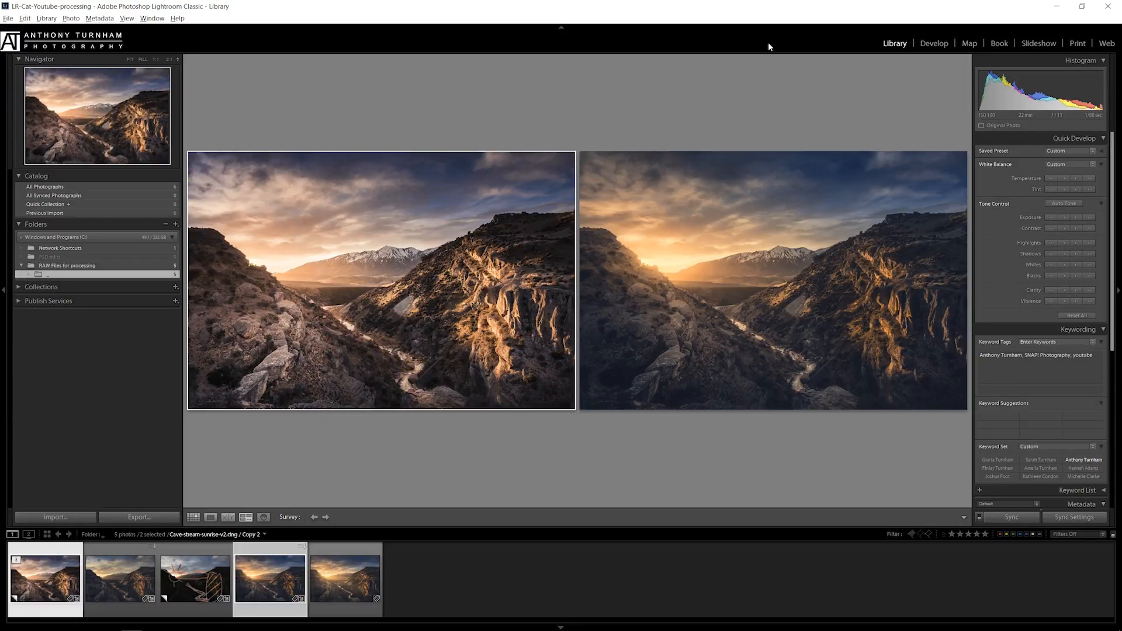
Open Copy 2 for developing and, on the tone curve's Blue channel, lower the highlight end point and slightly raise the shadow end point.
double_click(408, 276)
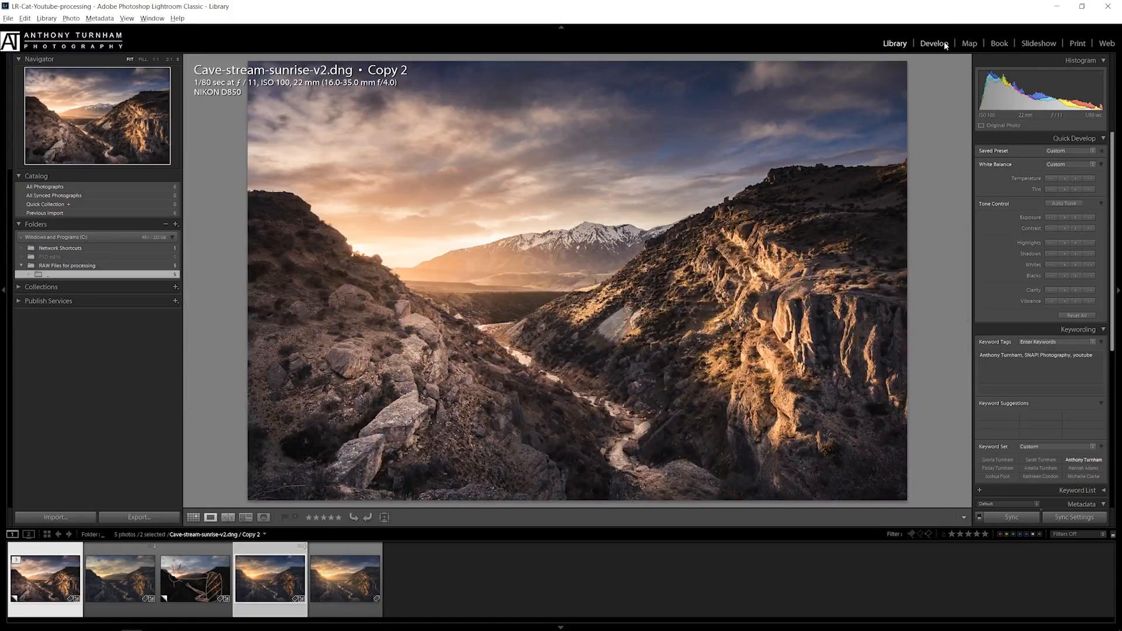
left_click(944, 42)
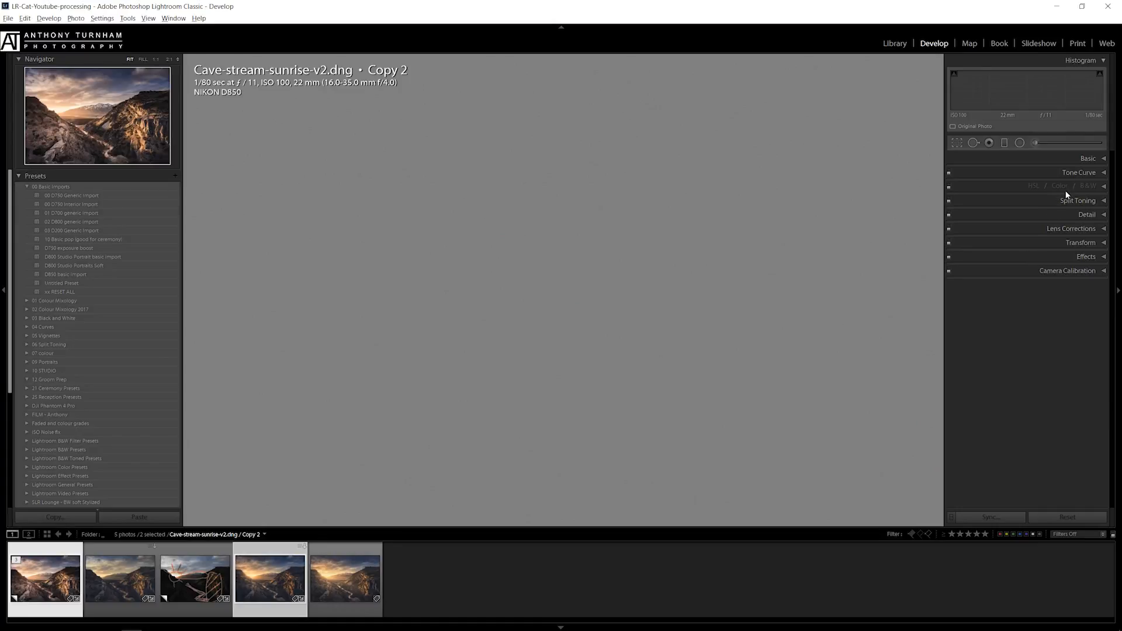
left_click(1087, 172)
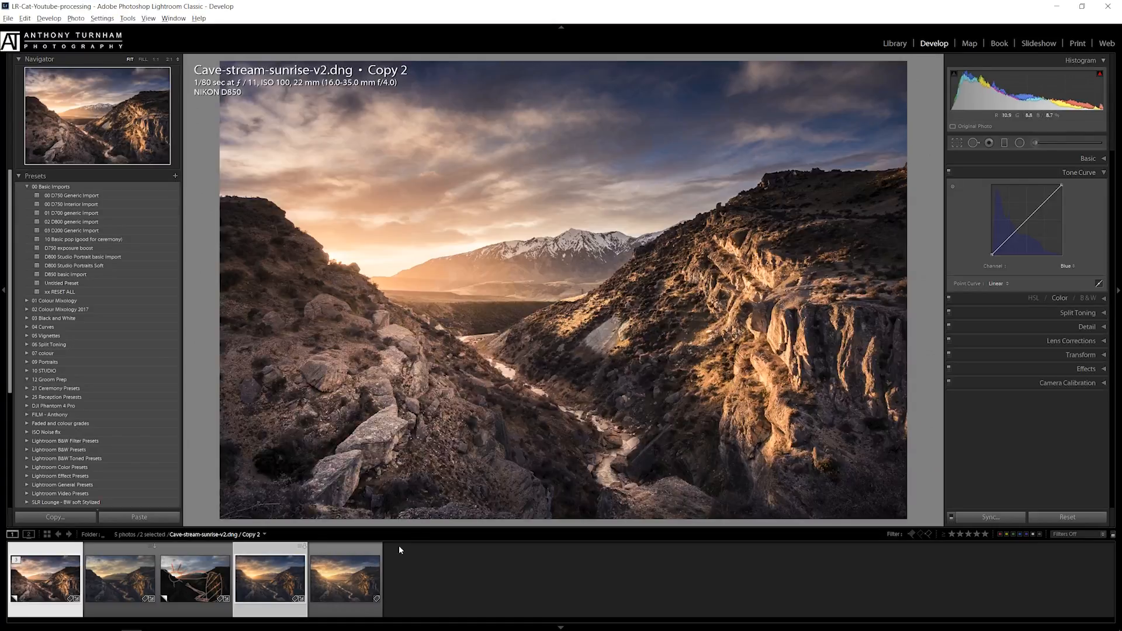
left_click(1067, 266)
left_click(1059, 279)
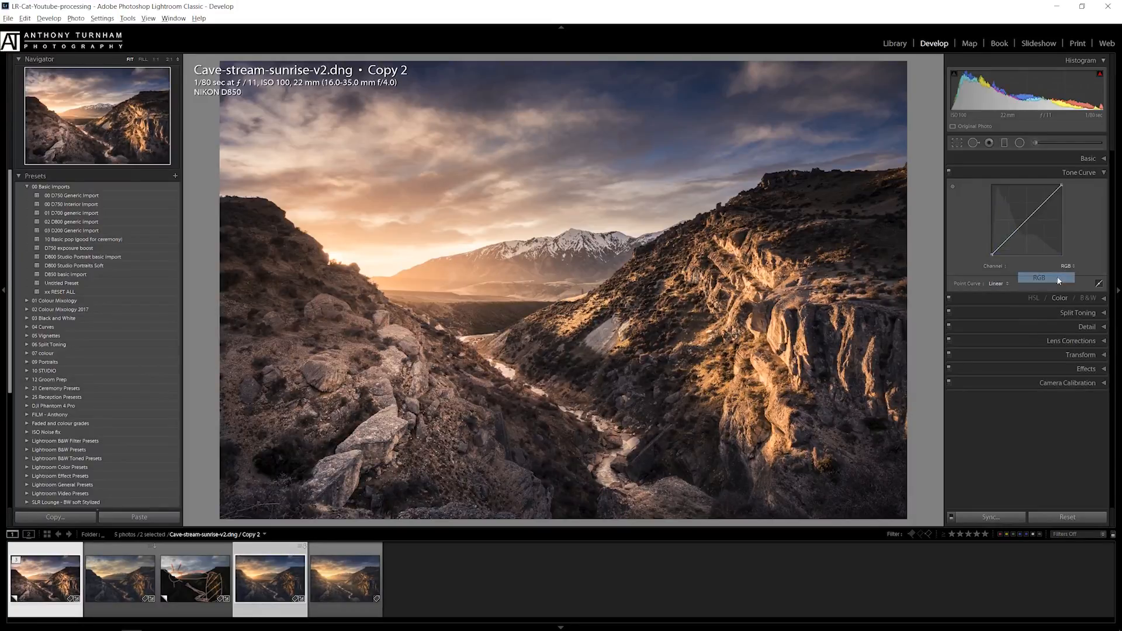
left_click(1065, 266)
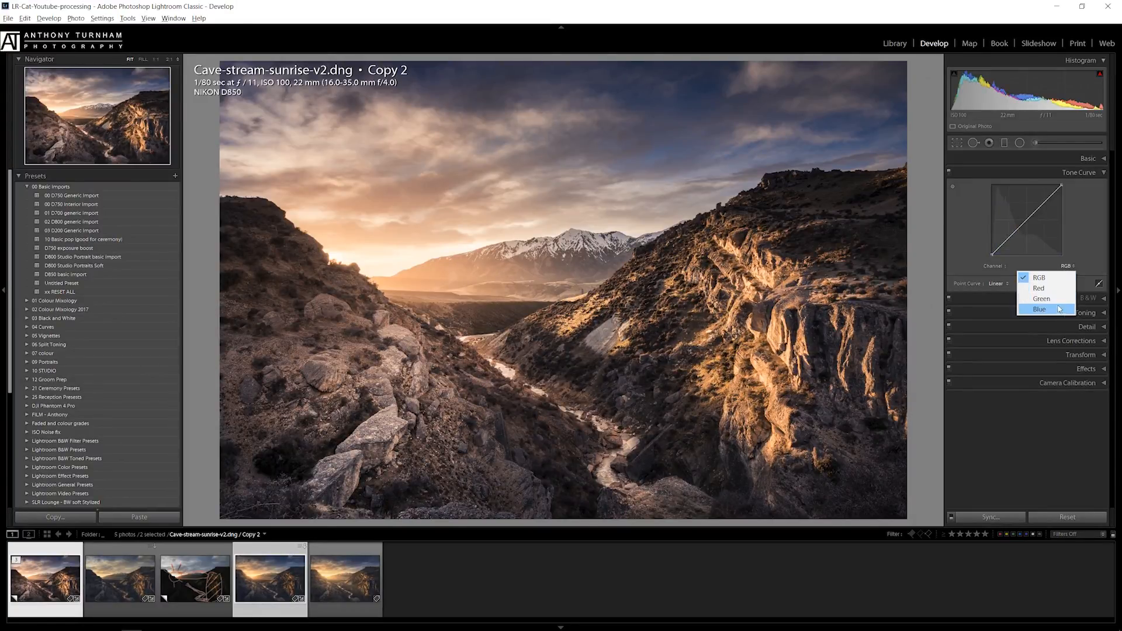
left_click(1059, 310)
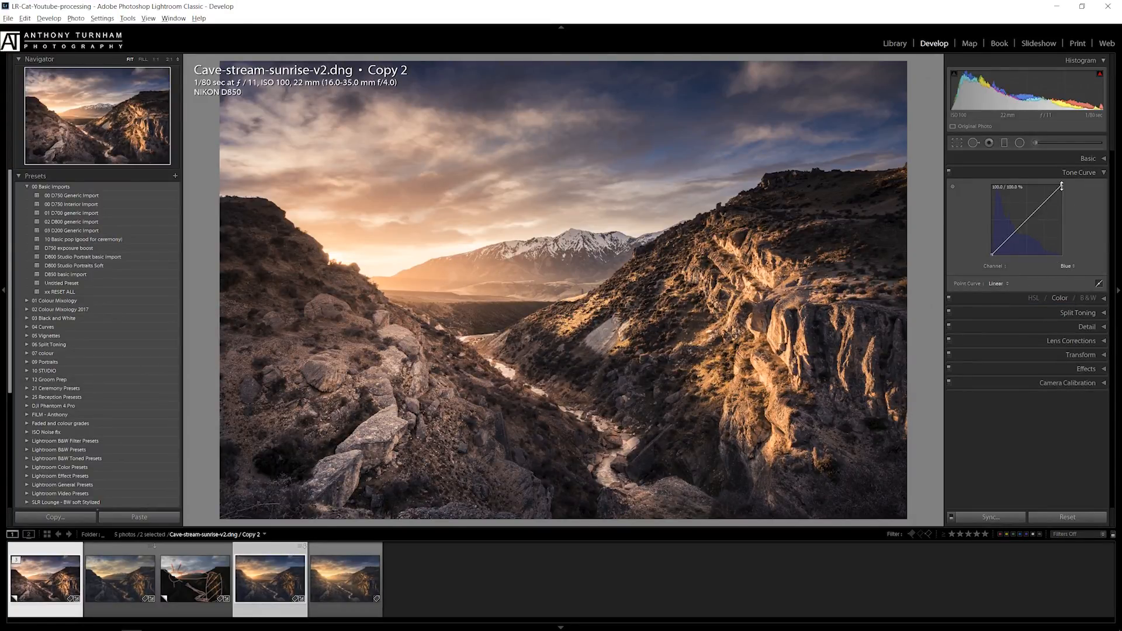
left_click_drag(1061, 185, 1118, 199)
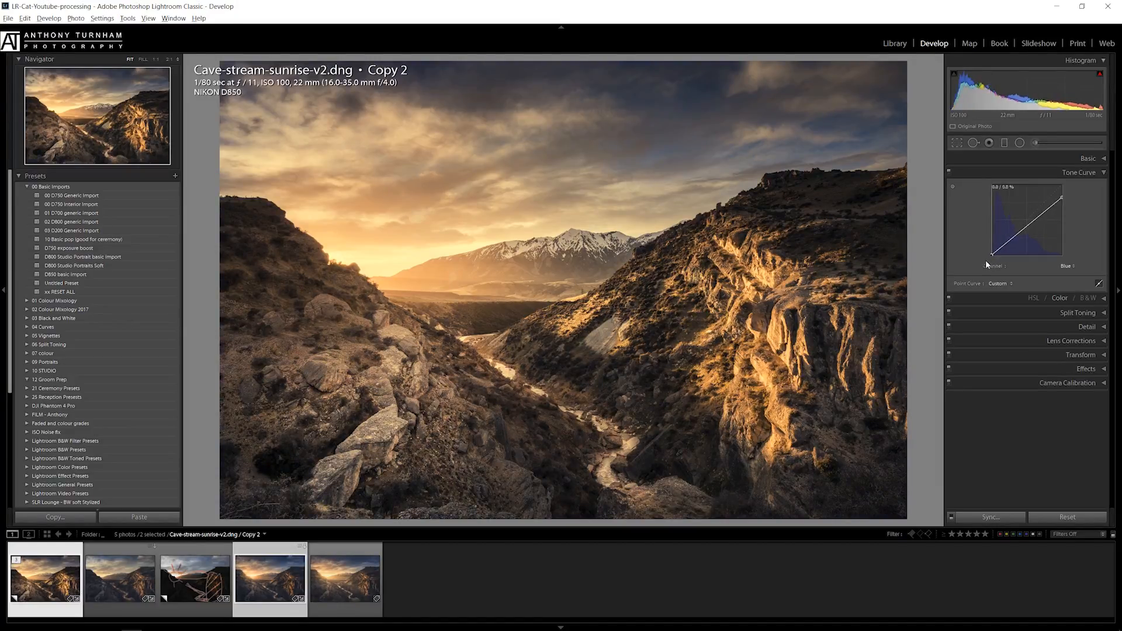
mouse_move(987, 255)
left_mouse_down()
mouse_move(980, 228)
mouse_move(966, 253)
left_mouse_up()
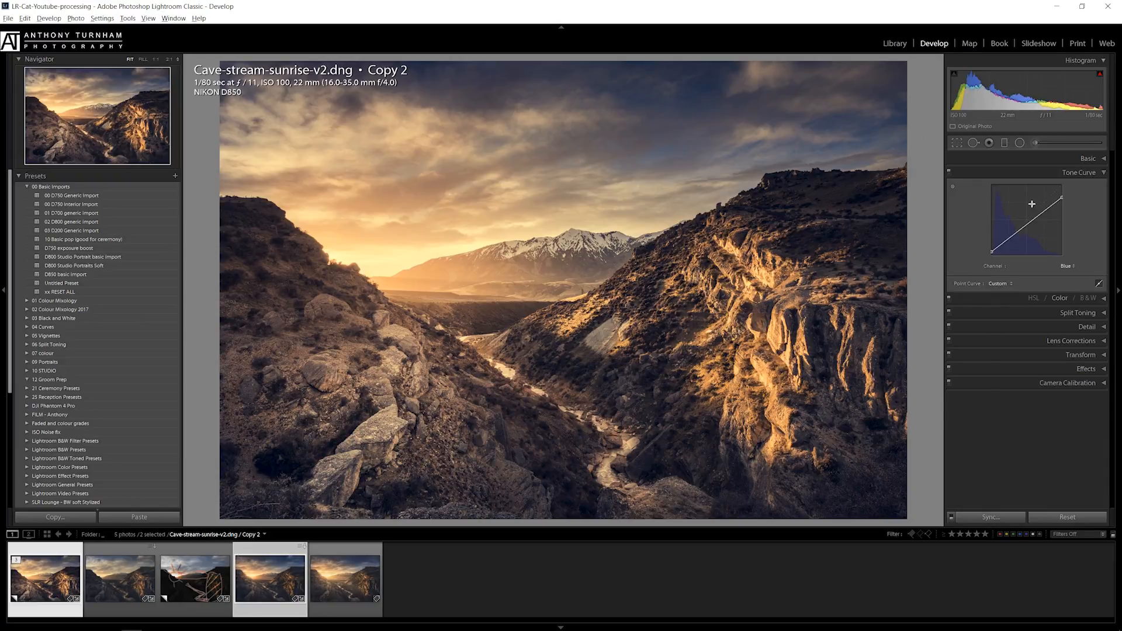
On the RGB tone curve, raise the black point slightly and add points that shape a gentle contrast curve for a matte look.
left_click(1066, 266)
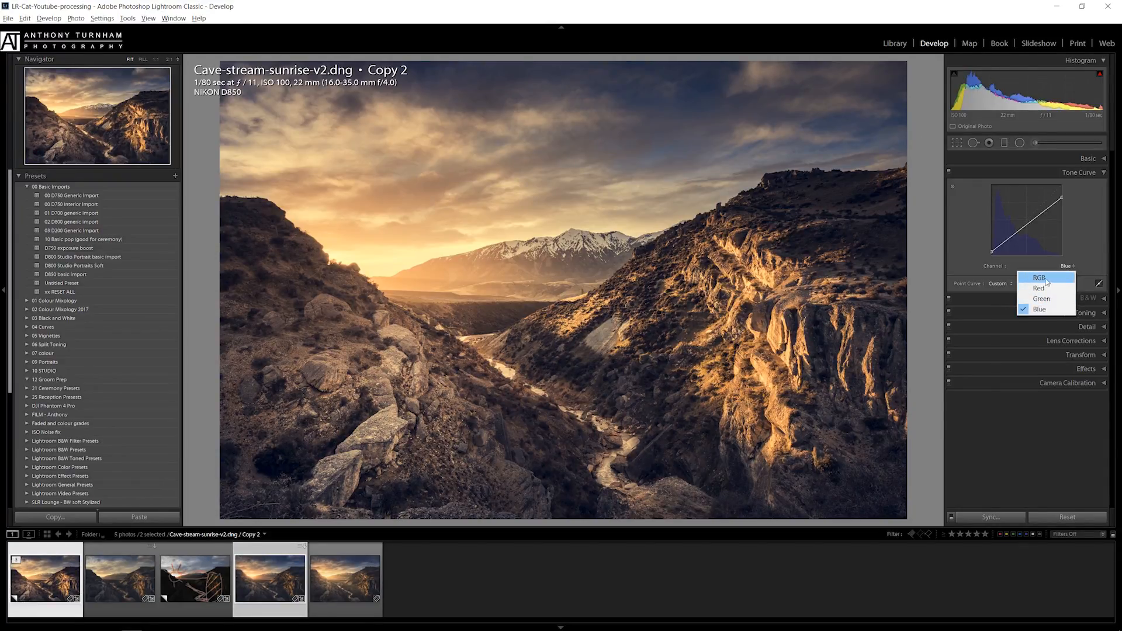
left_click(1045, 279)
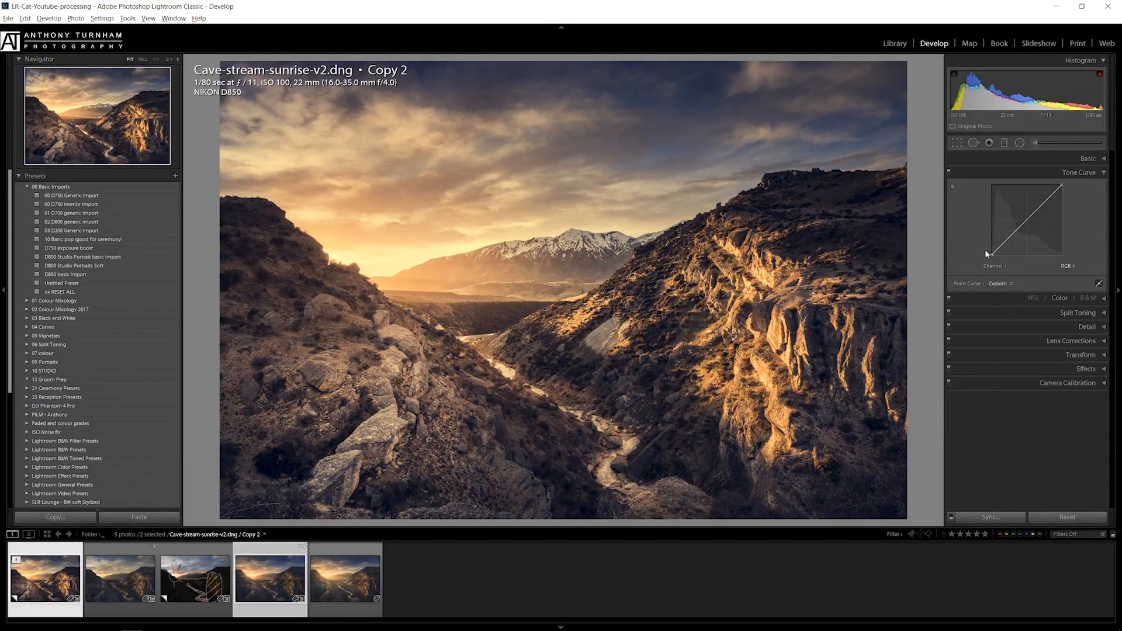
mouse_move(995, 254)
left_mouse_down()
mouse_move(989, 261)
mouse_move(981, 213)
mouse_move(976, 264)
mouse_move(991, 250)
left_mouse_up()
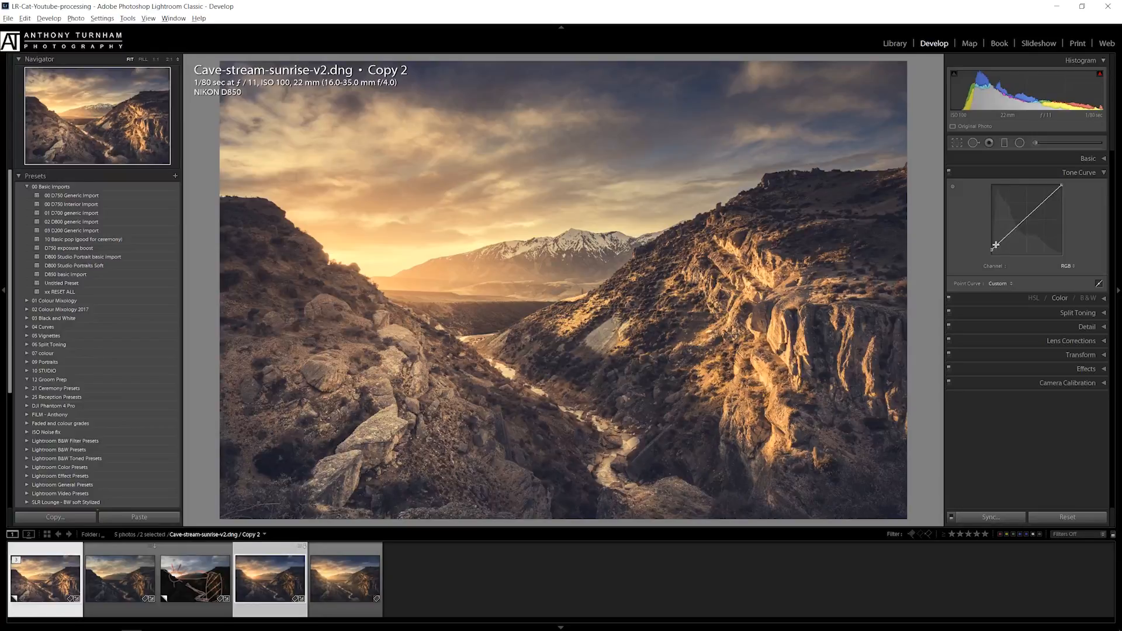
left_click_drag(995, 245, 1046, 206)
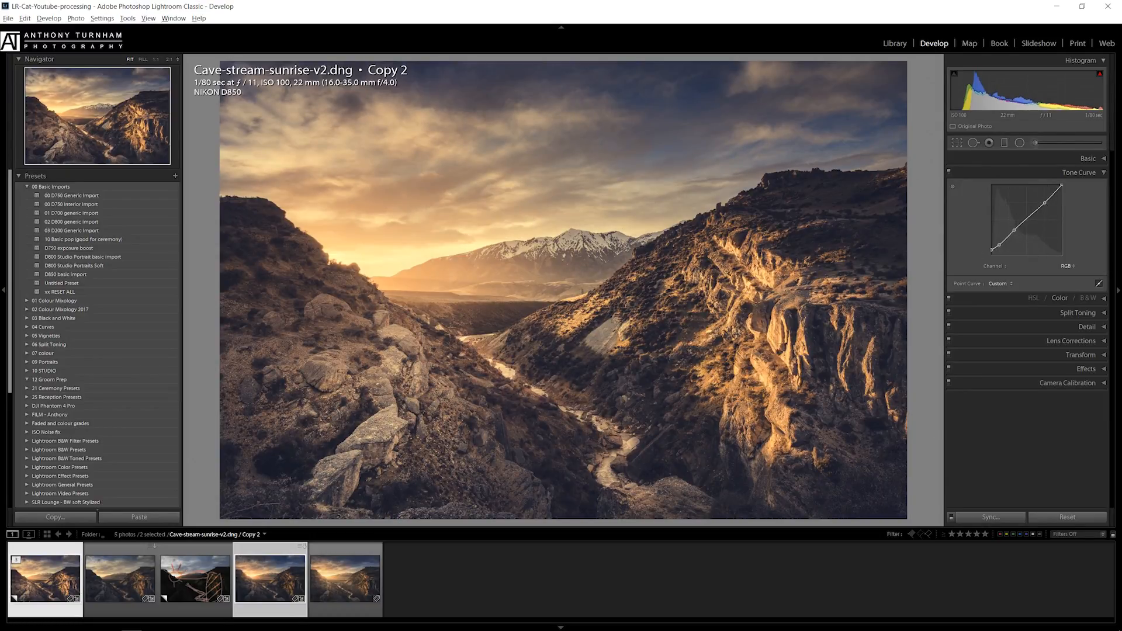
Compare the photo with the tone curve adjustments switched off and on.
left_click(949, 173)
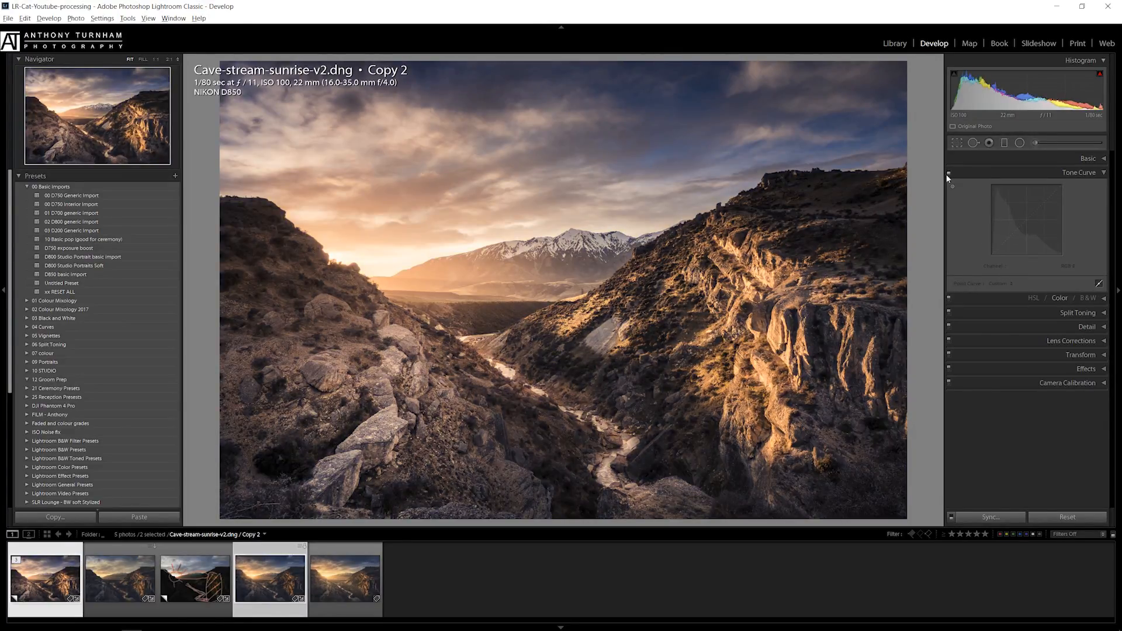
left_click(948, 173)
left_click(948, 174)
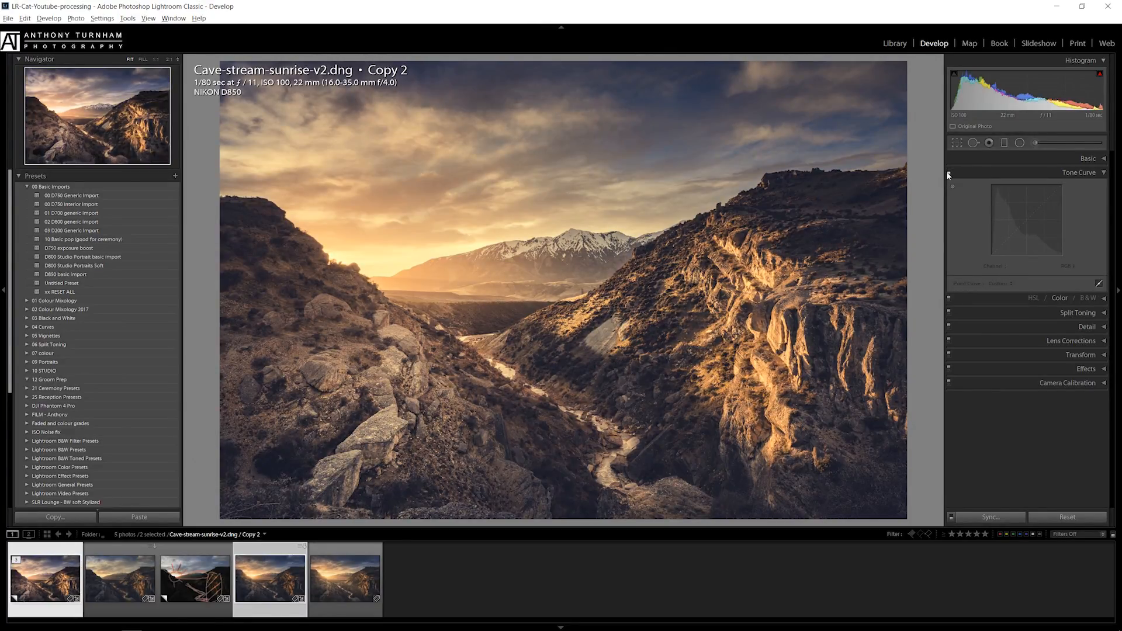
left_click(948, 173)
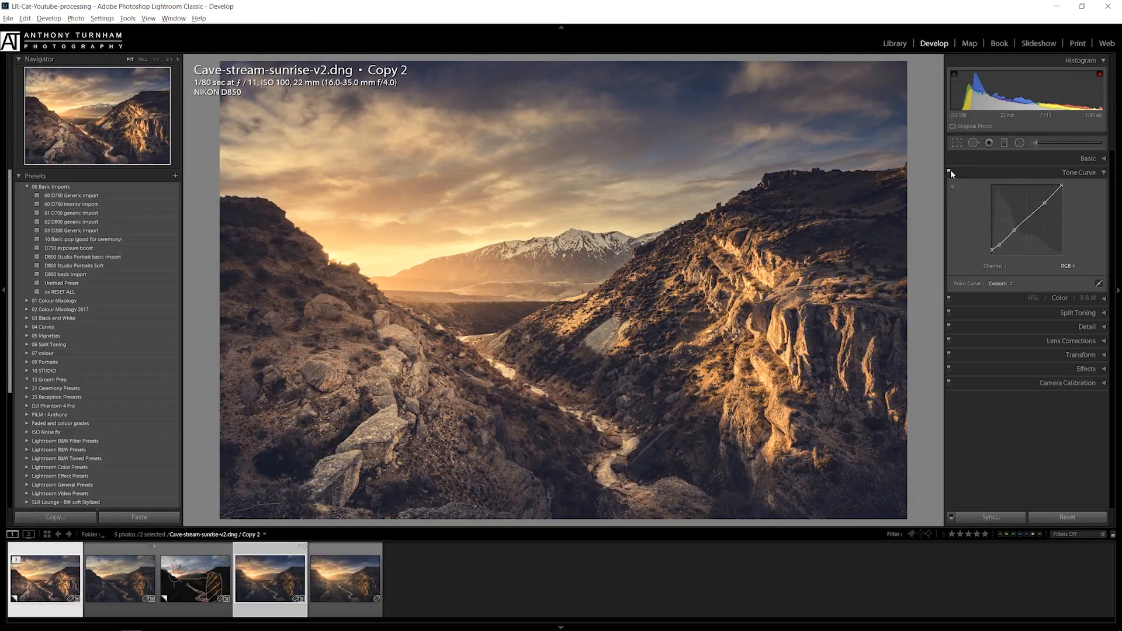
left_click(949, 171)
left_click(950, 172)
Inspect the dark shrubs near the photo's lower-left corner at full size, ending on the whole photo.
left_click(268, 465)
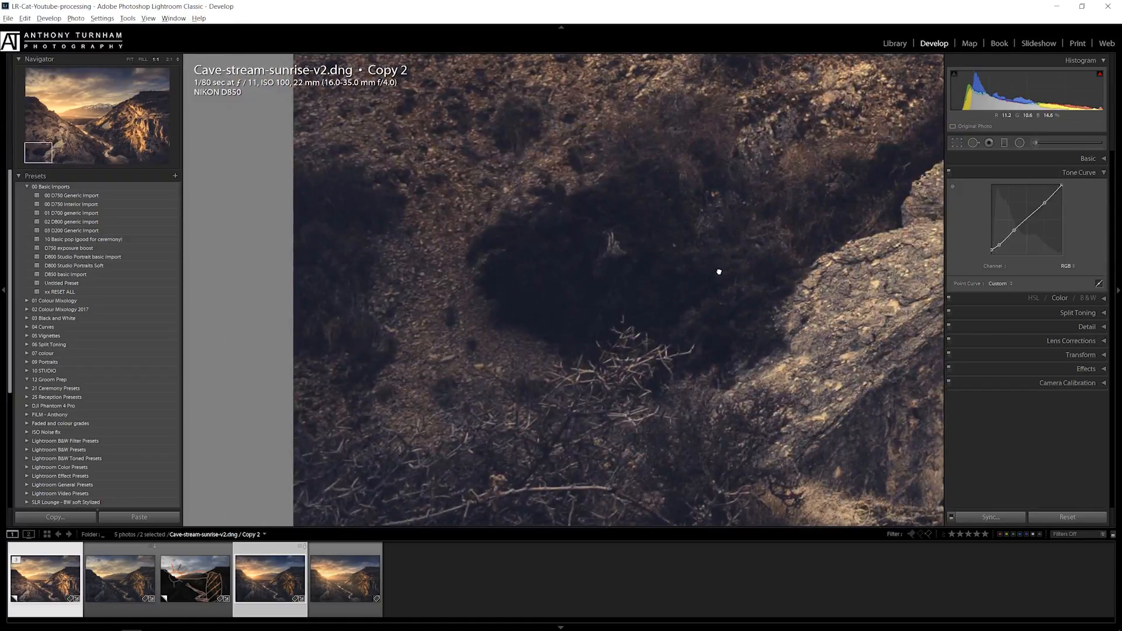
left_click_drag(718, 272, 594, 295)
left_click(594, 295)
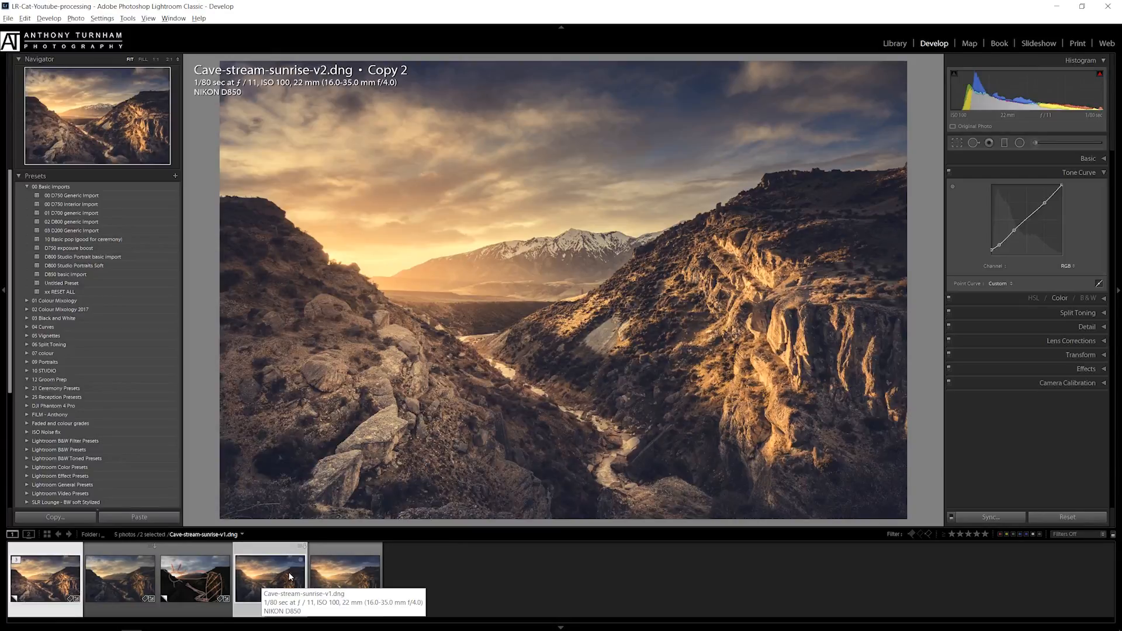
View Cave-stream-sunrise-v1.dng for comparison, return to Copy 2 and set its overall Exposure to +0.81.
left_click(286, 576)
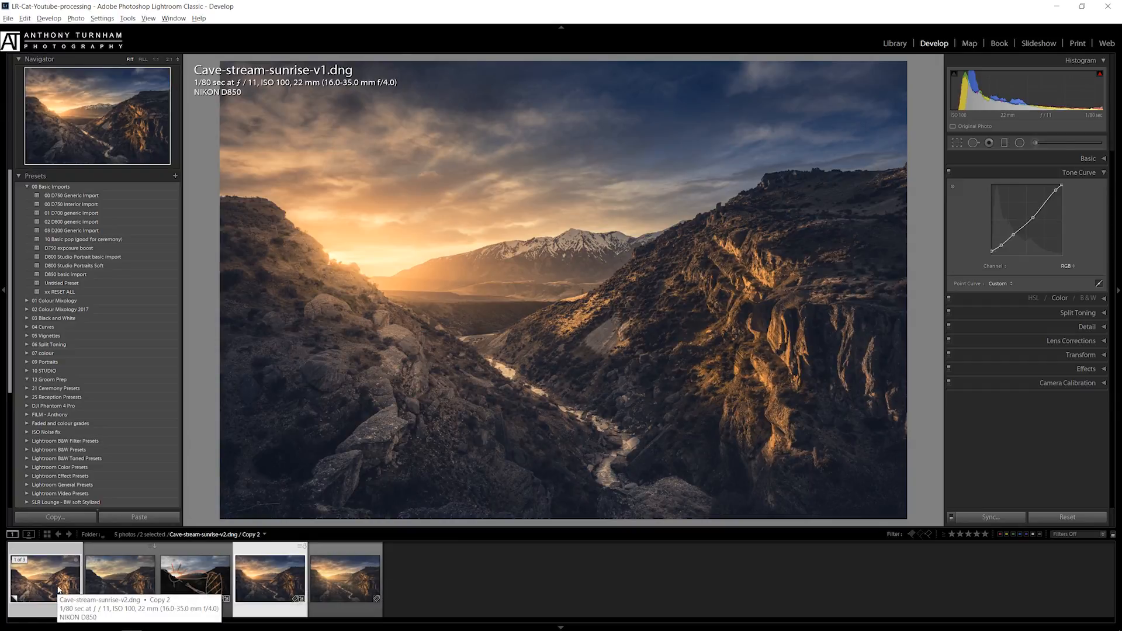
left_click(58, 590)
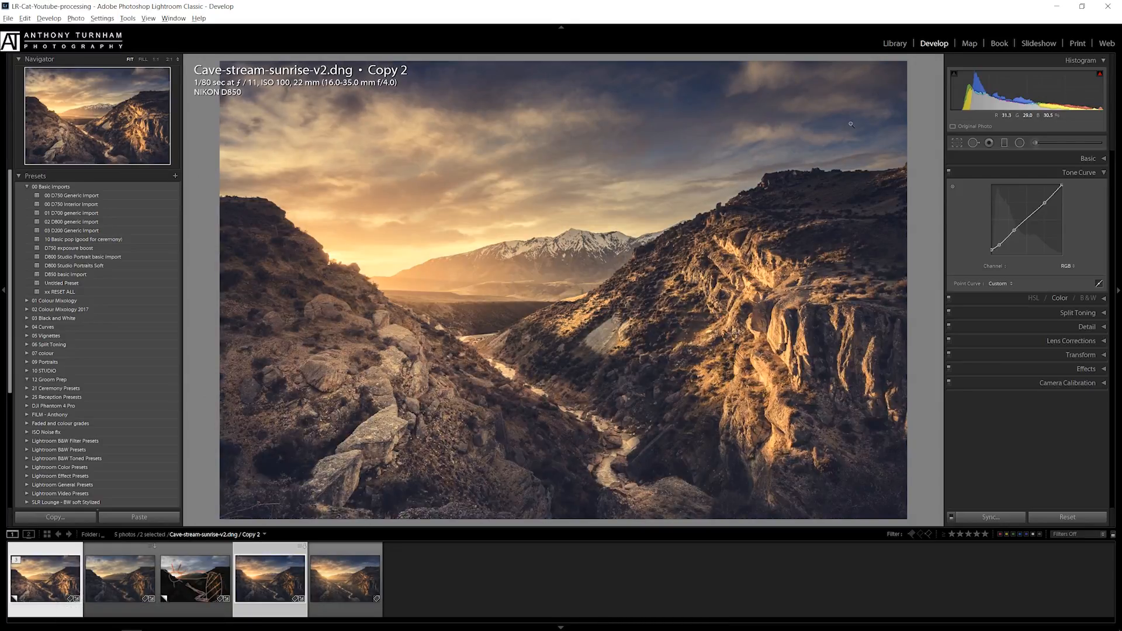
left_click(1087, 159)
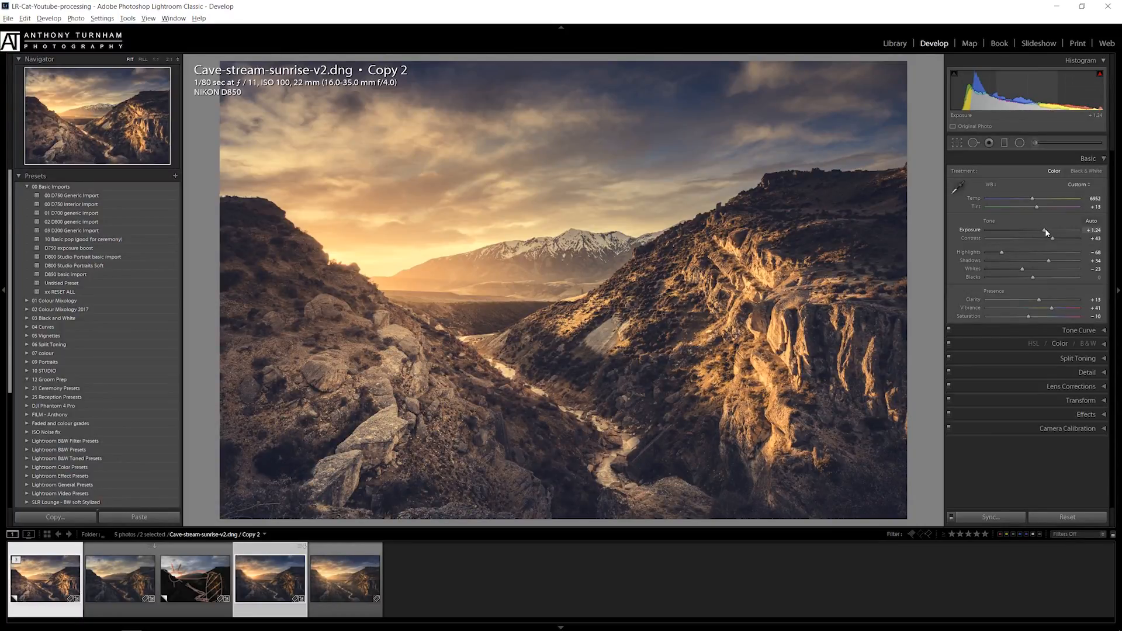
left_click_drag(1045, 229, 1041, 229)
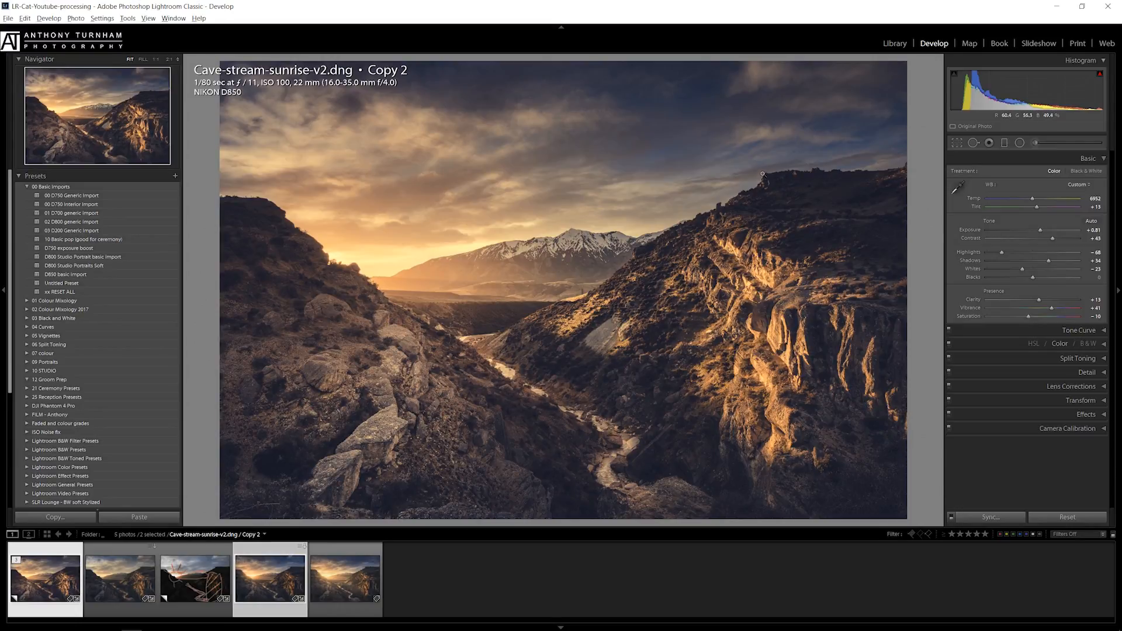
Add a large radial filter over the photo's upper-right sky with Temp -37, Exposure 0.23 and Feather 100.
left_click(1019, 144)
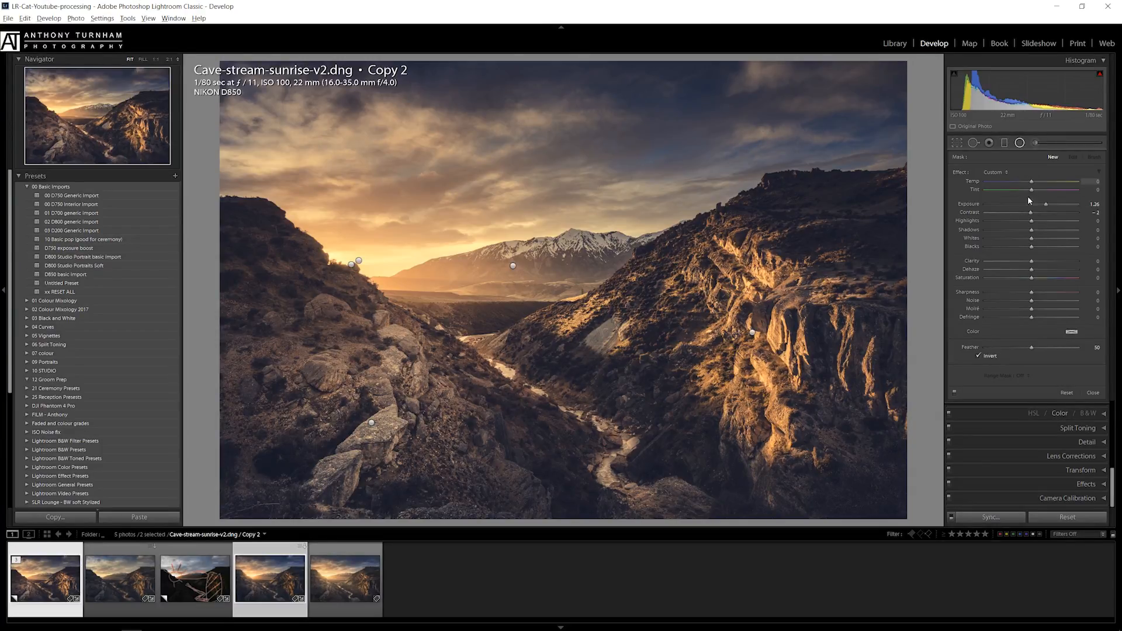
double_click(1045, 205)
left_click_drag(516, 255, 510, 201)
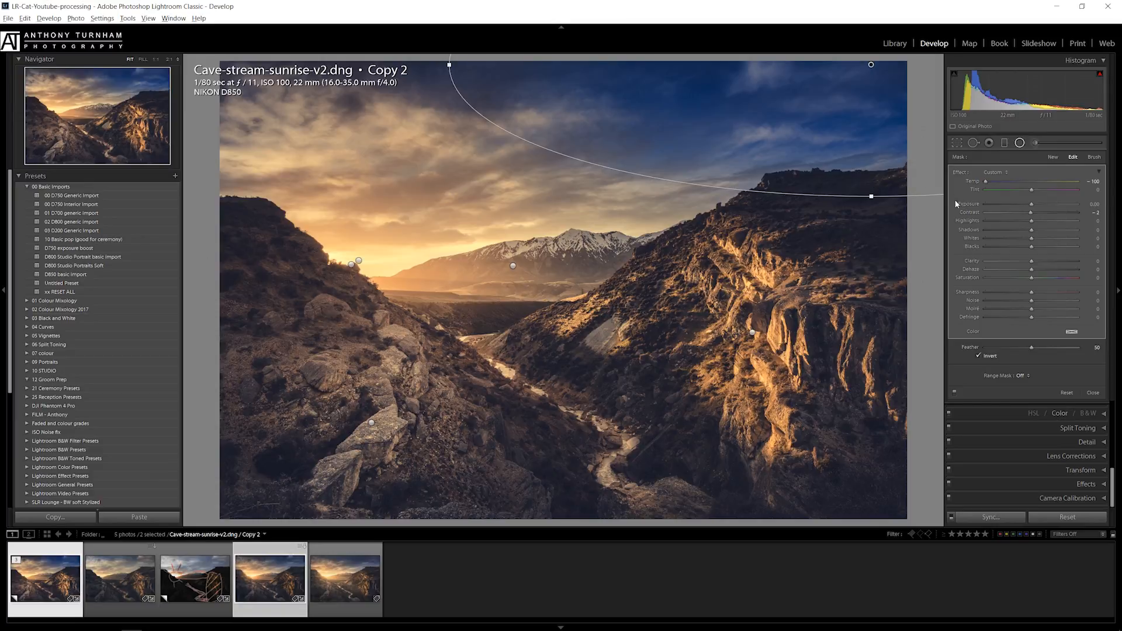
left_click_drag(999, 181, 1003, 183)
left_click_drag(1032, 206, 1035, 207)
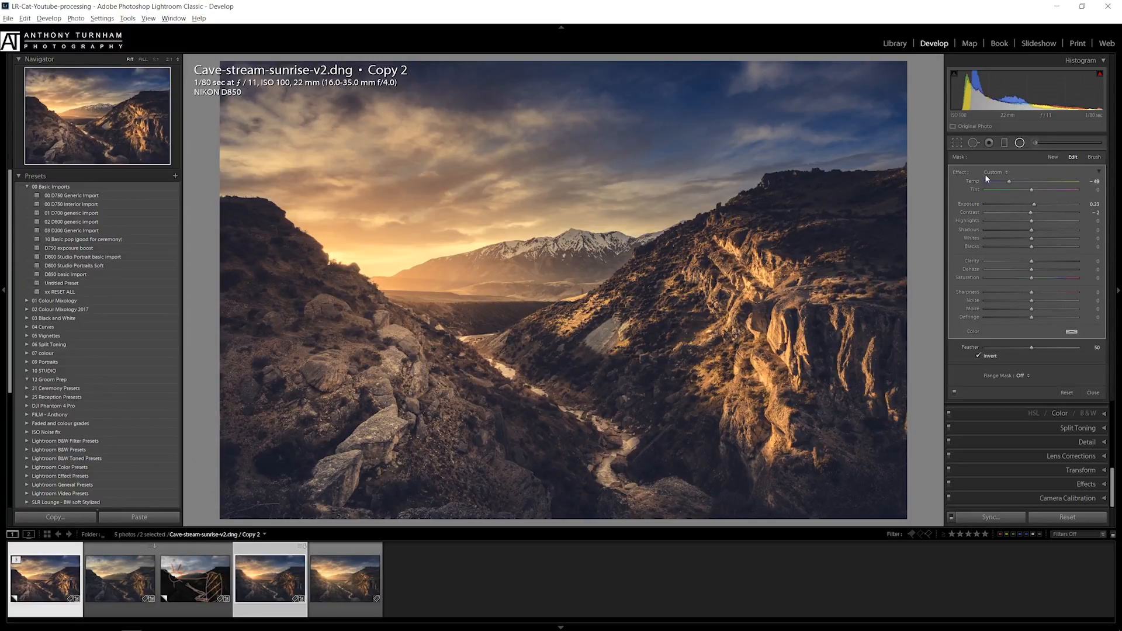
left_click_drag(1009, 181, 1014, 182)
left_click(1079, 348)
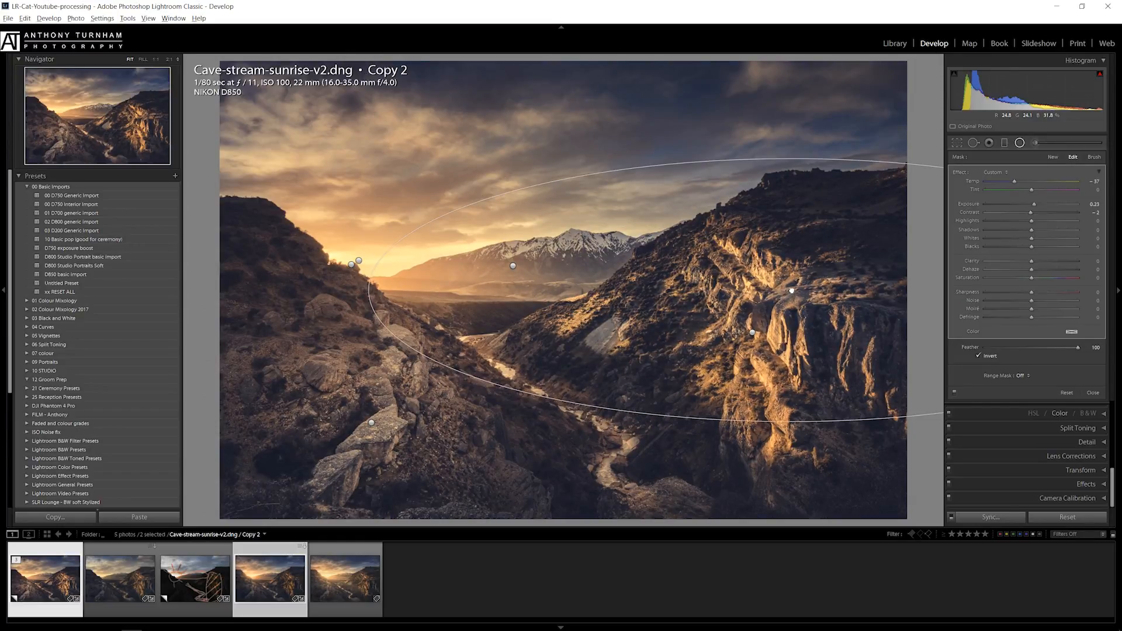
Duplicate the sky's radial filter and place the copy over the lower-left hillside, enlarged and rotated to follow the slope.
right_click(788, 70)
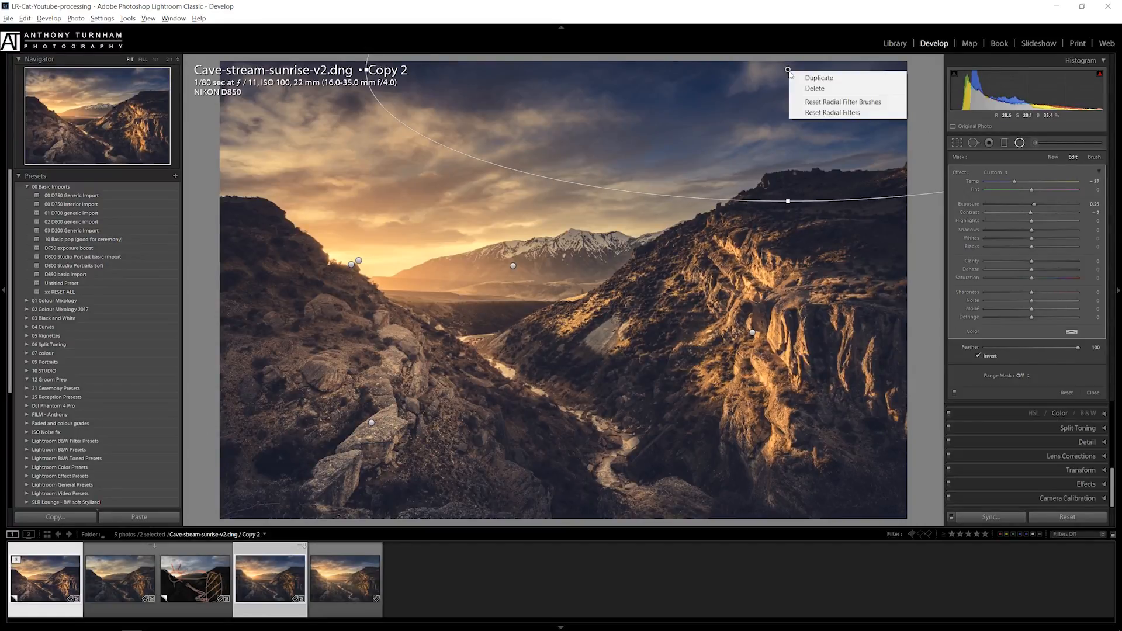
left_click(795, 77)
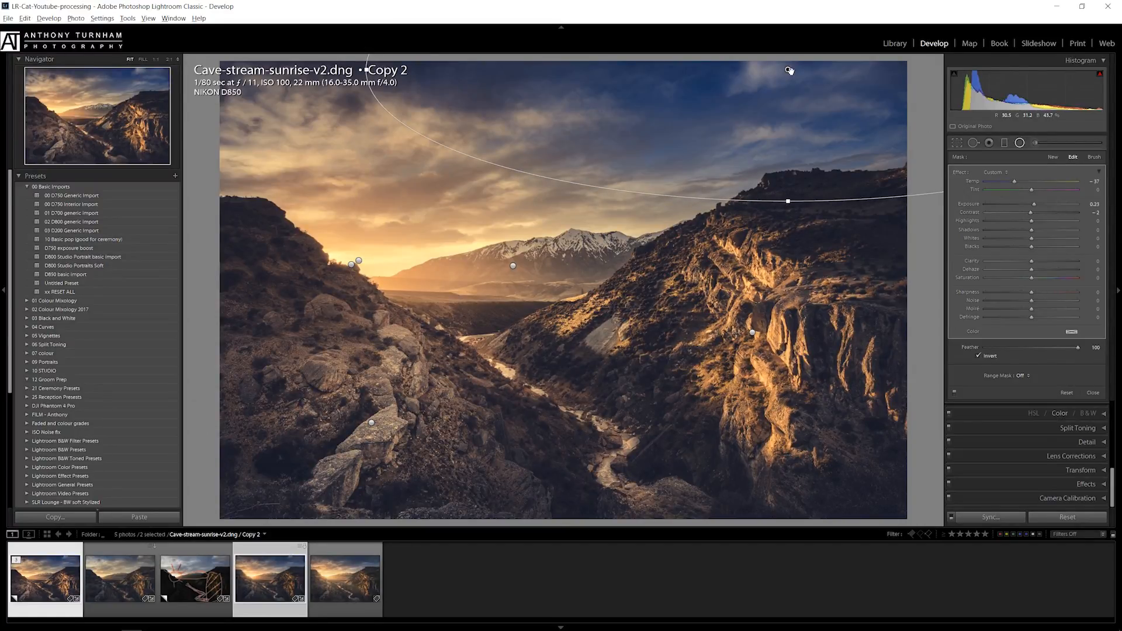
left_click_drag(788, 72, 247, 495)
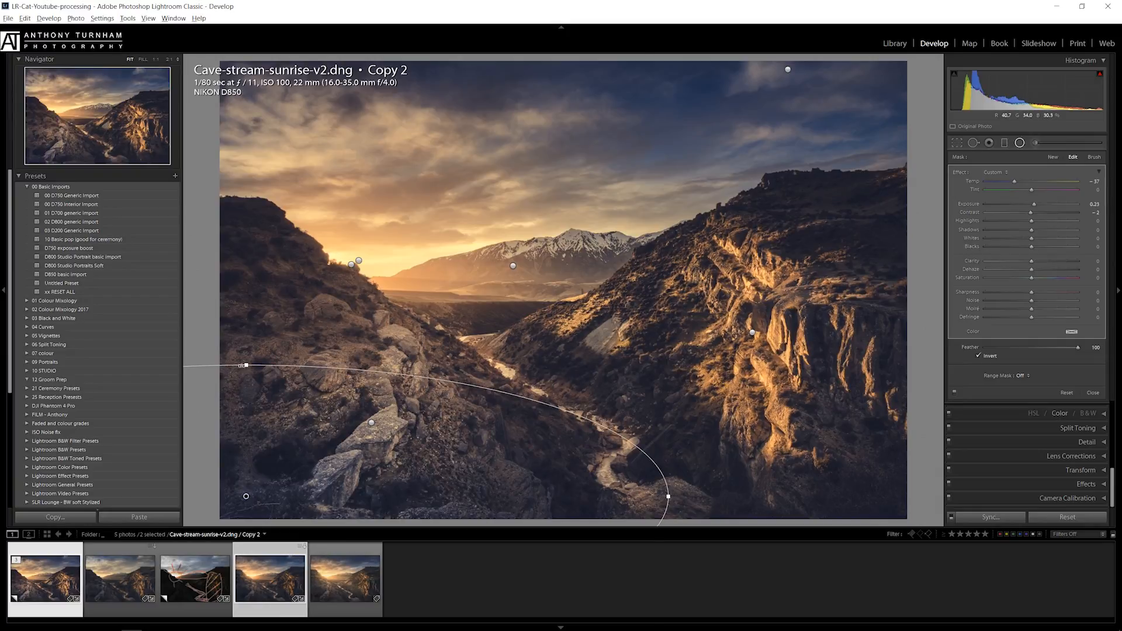
left_click_drag(247, 365, 288, 255)
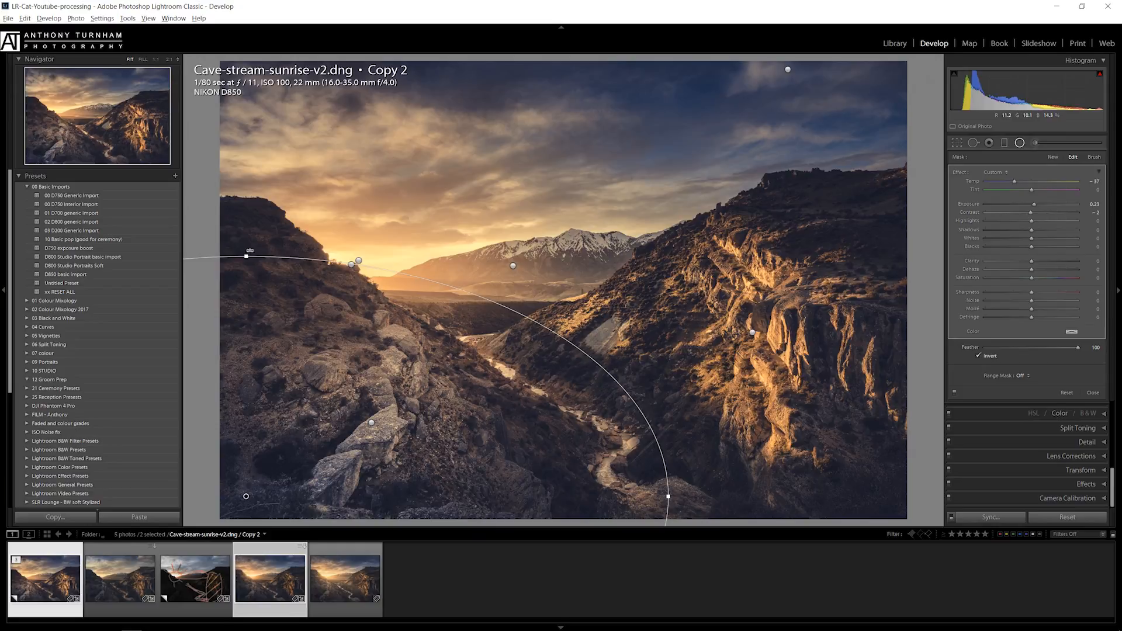
left_click_drag(246, 256, 405, 316)
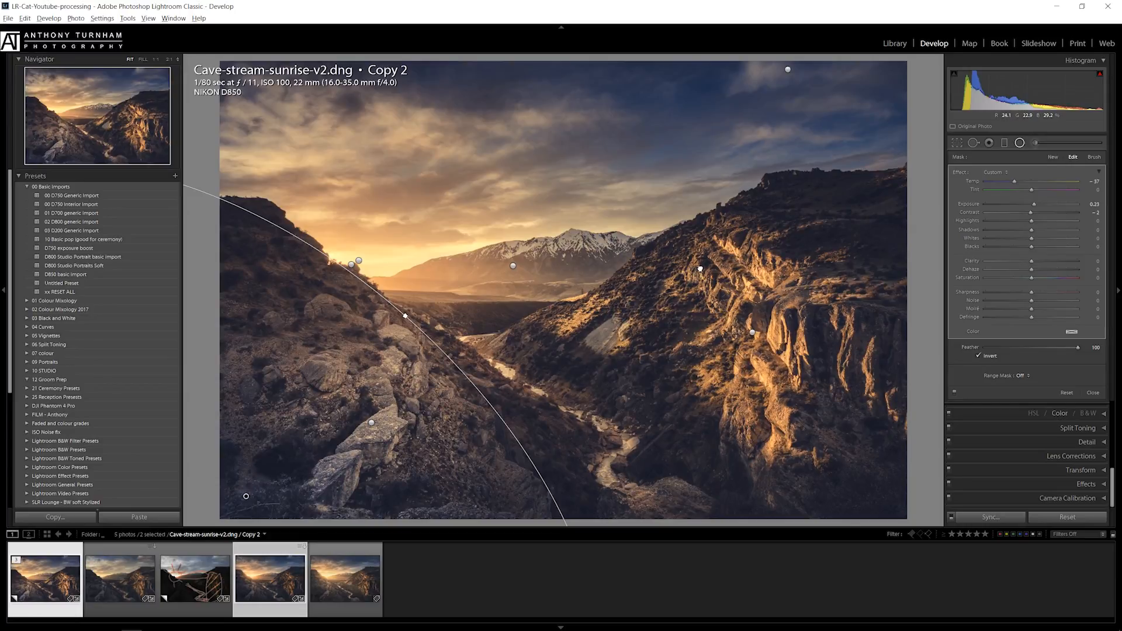
left_click_drag(700, 269, 255, 475)
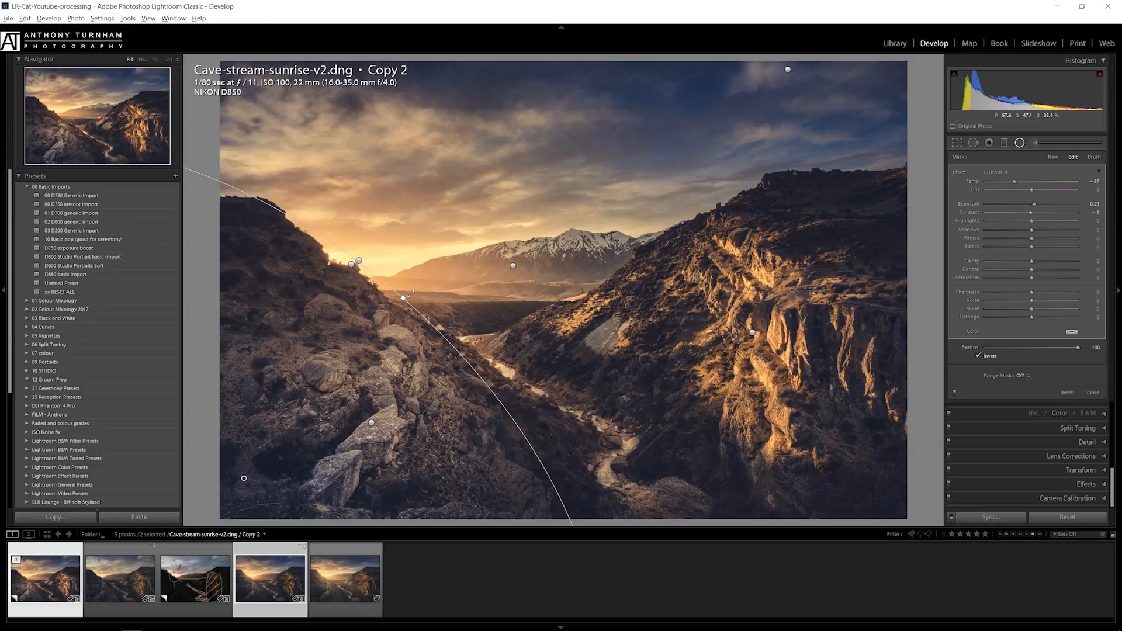
left_click_drag(405, 297, 426, 282)
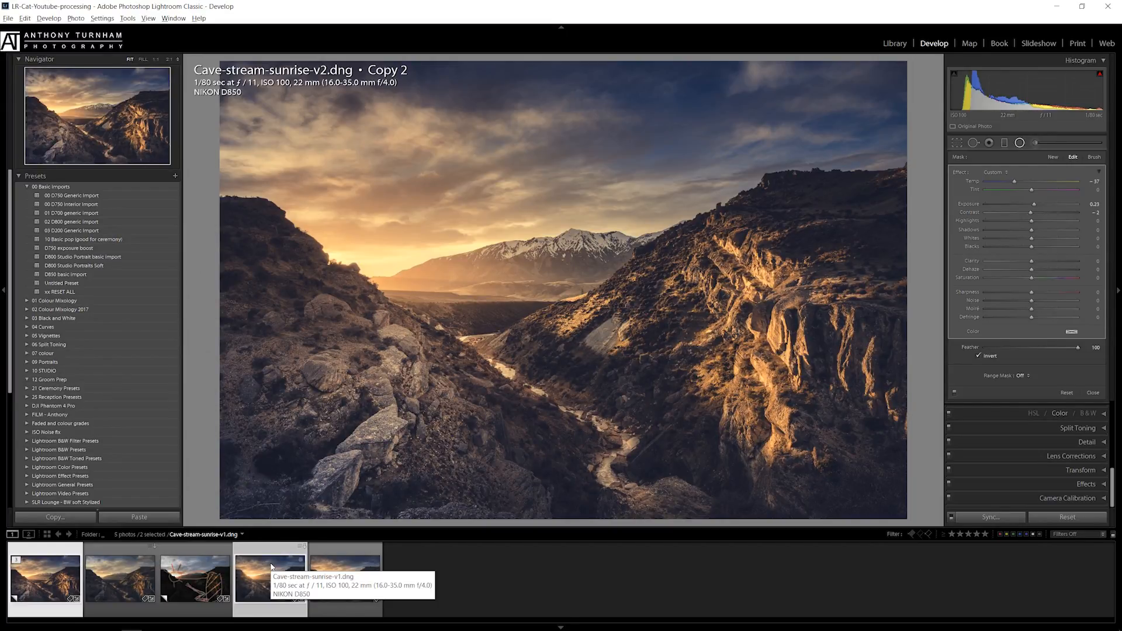
Set the Exposure of the existing radial filter on the foreground rocks to 0.69 and finish the radial filter editing.
left_click(1006, 142)
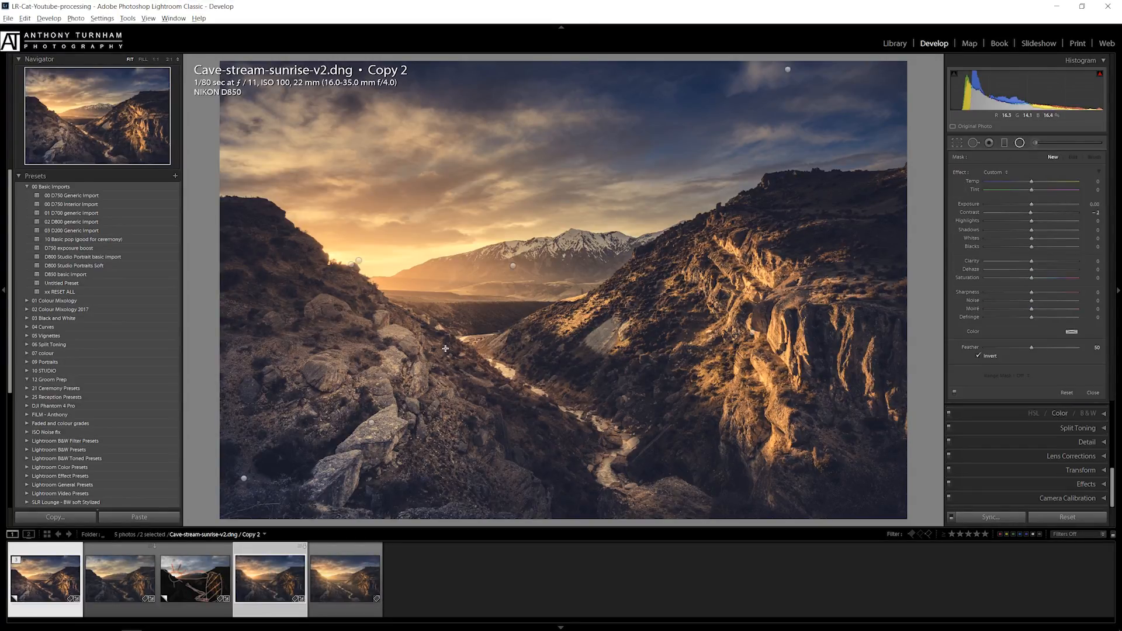
left_click(371, 421)
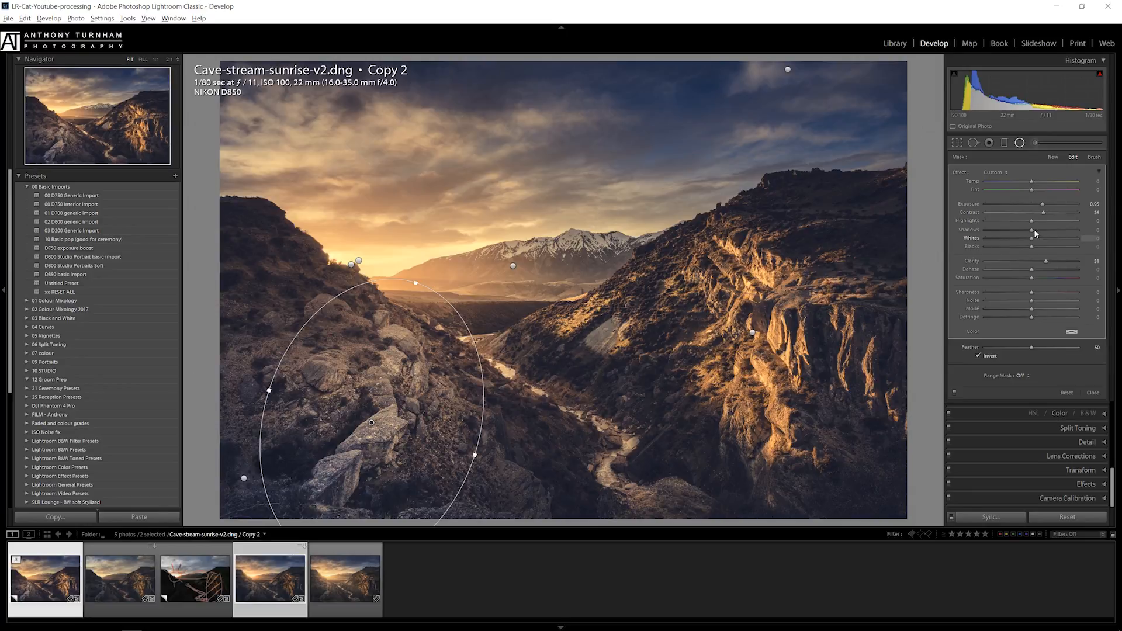
left_click_drag(1042, 204, 1039, 205)
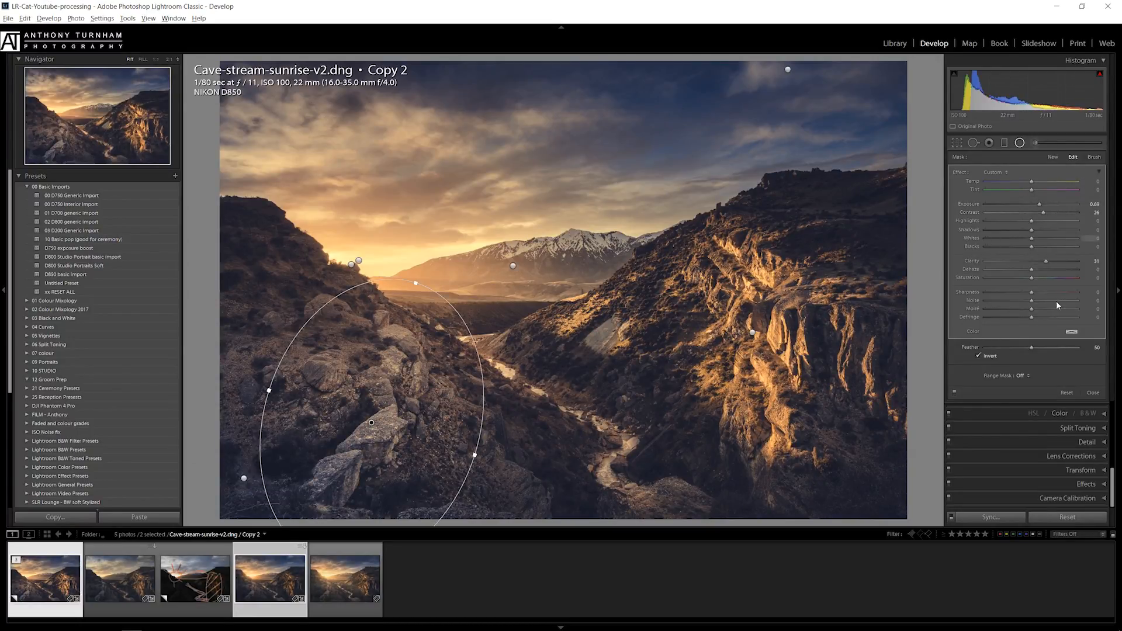
left_click(1021, 143)
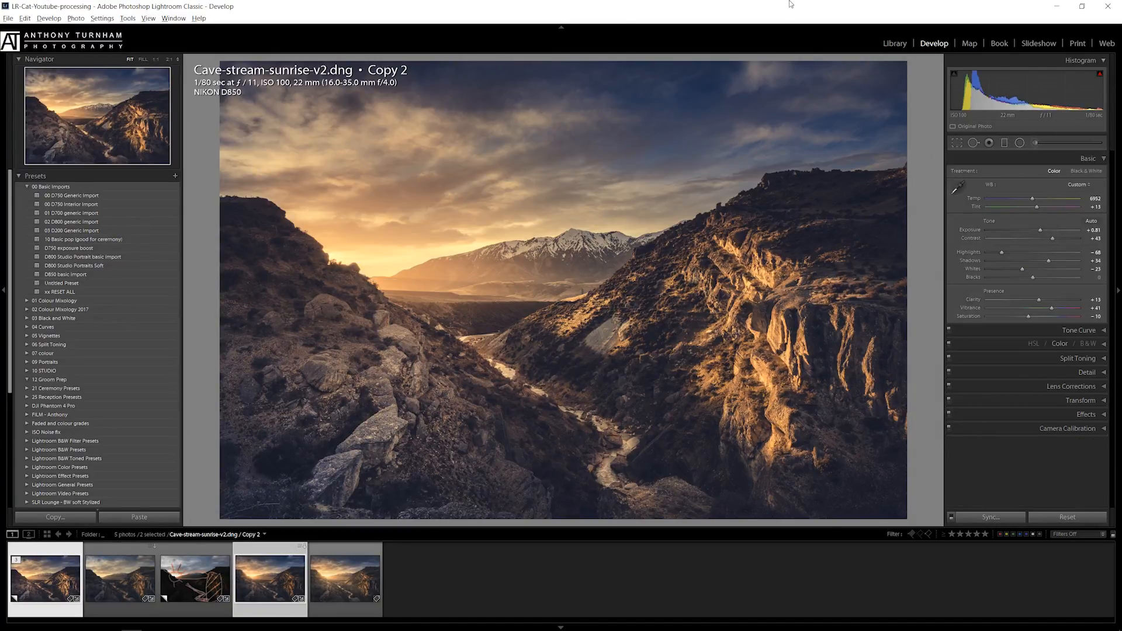